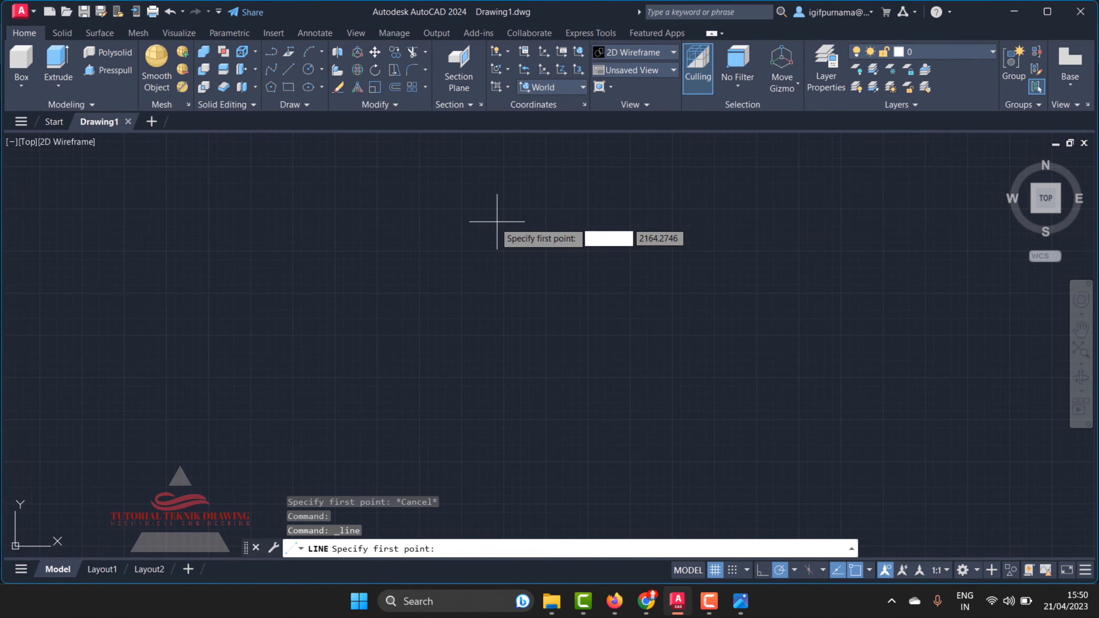
Check the reference image and draw a horizontal line 29 units long for the bottle's top edge.
click(743, 606)
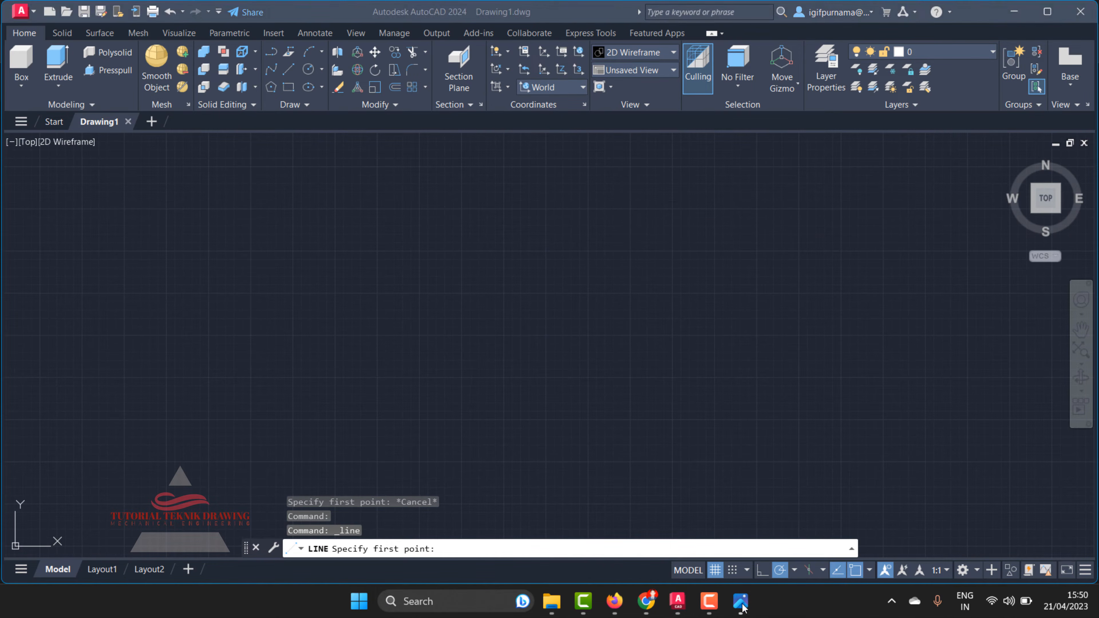
click(509, 231)
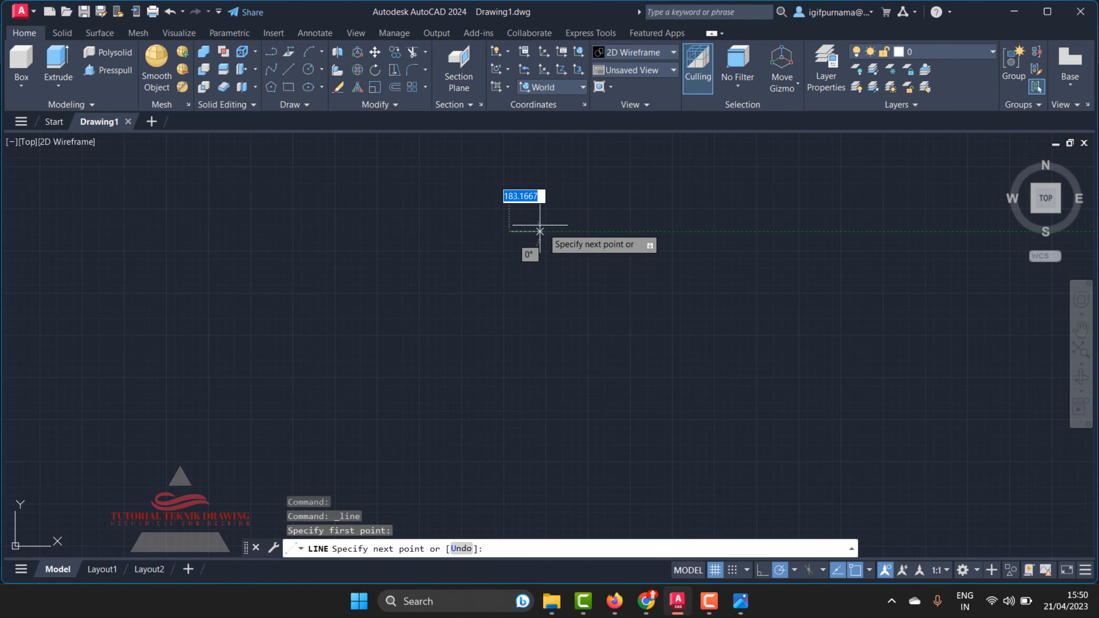
text(29)
key(Return)
key(Return)
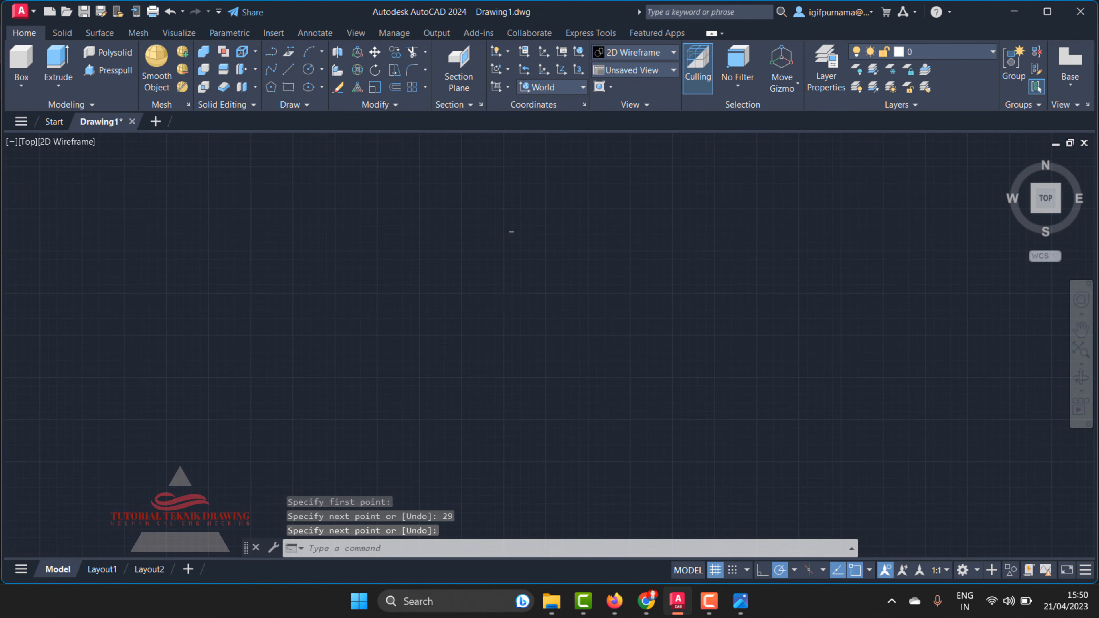
scroll(508, 207, up, 10)
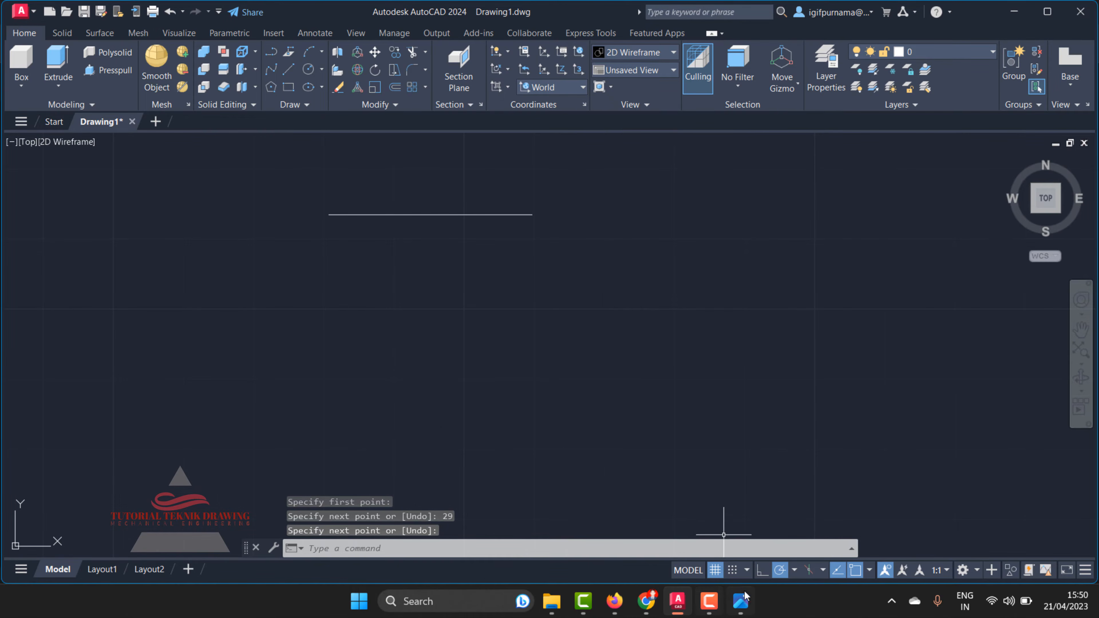
Check the overall height in the reference image and draw a 330-unit vertical line downward from the midpoint of the horizontal line.
click(741, 601)
scroll(781, 323, down, 6)
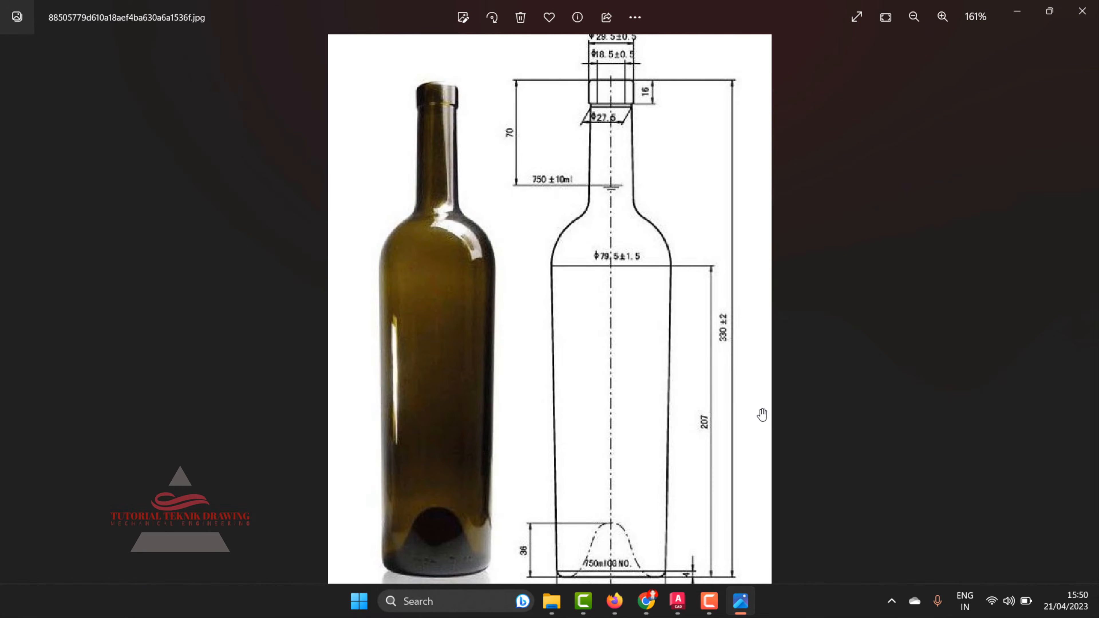
scroll(770, 430, up, 4)
scroll(908, 354, up, 2)
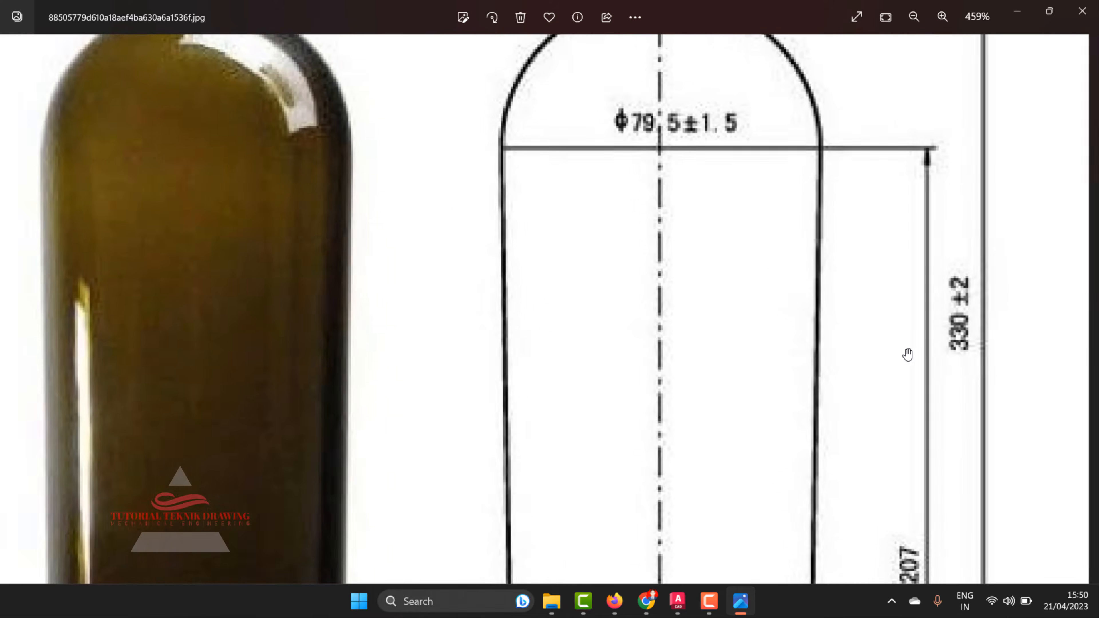
click(1017, 11)
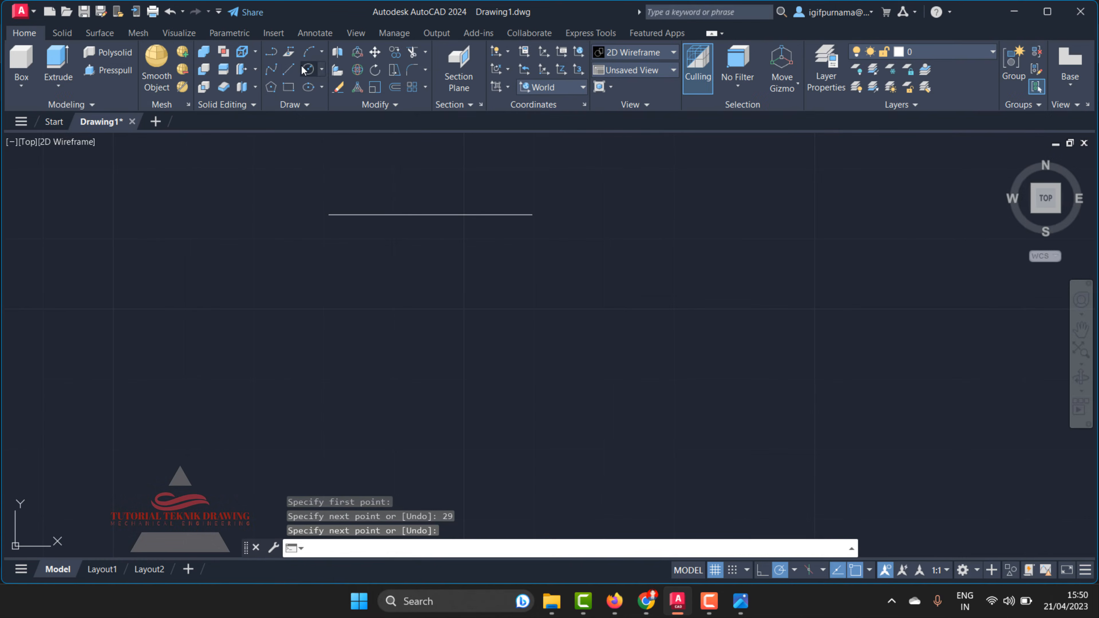
click(289, 70)
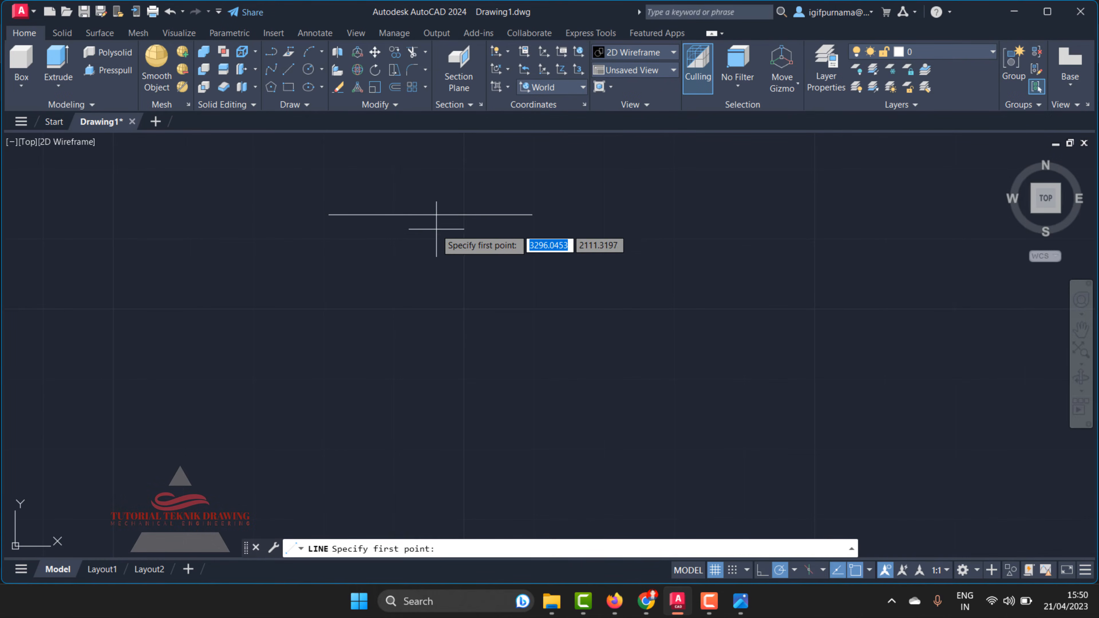
click(430, 214)
text(33)
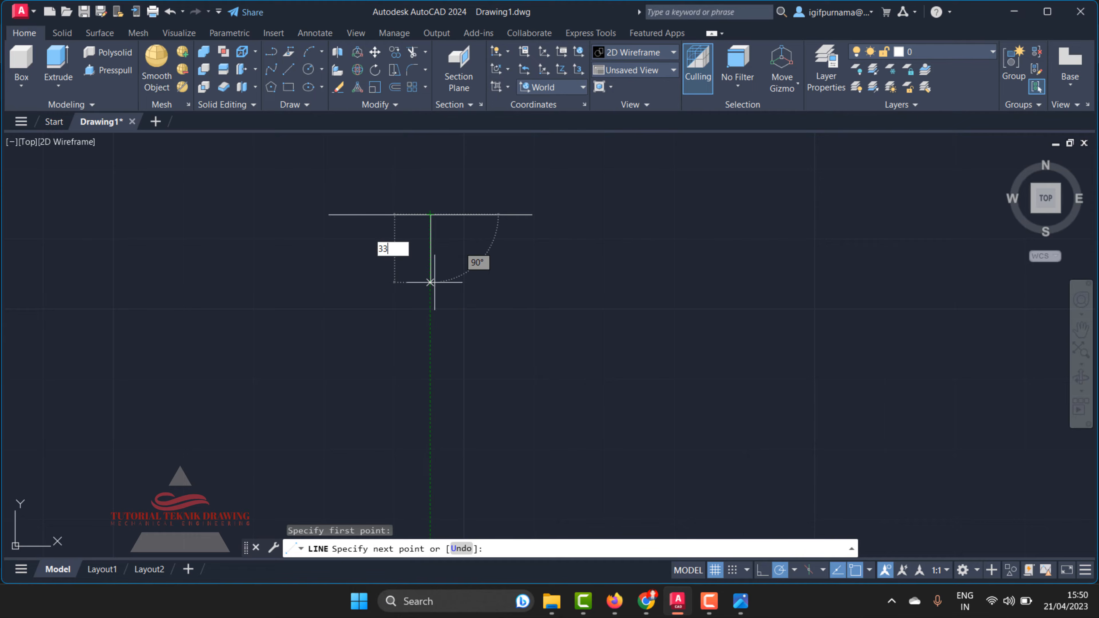
text(0)
key(Return)
key(Return)
Check the bottle mouth dimensions in the reference image and draw a 16-unit vertical line downward from the right end of the top line.
scroll(488, 163, up, 2)
click(741, 601)
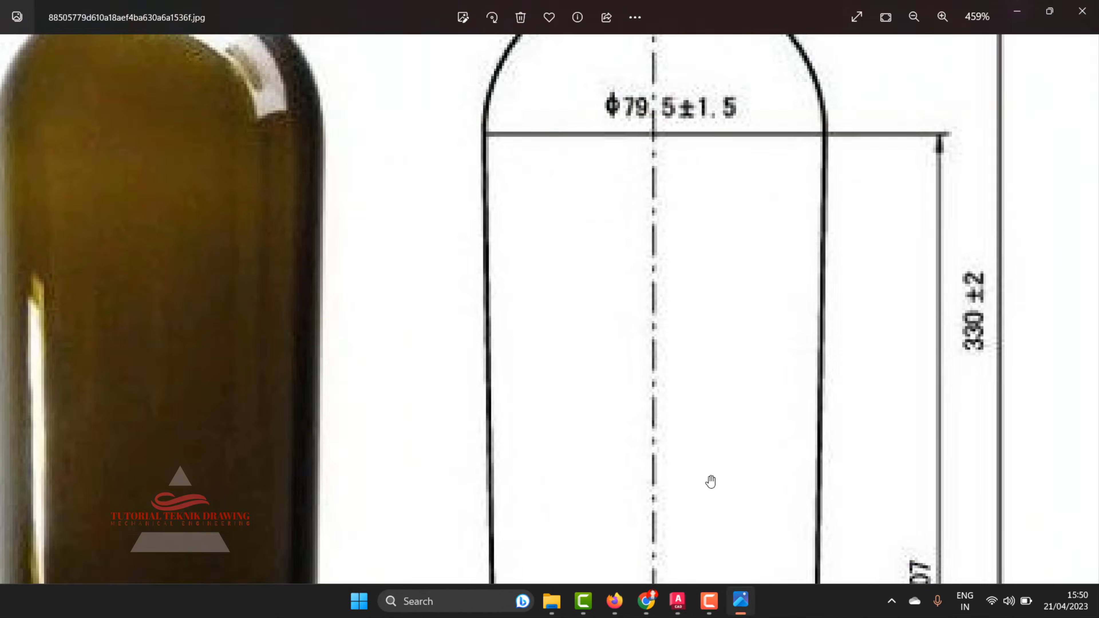
scroll(658, 221, down, 1)
drag(658, 218, 653, 437)
drag(672, 186, 595, 438)
scroll(727, 139, up, 1)
scroll(727, 140, up, 2)
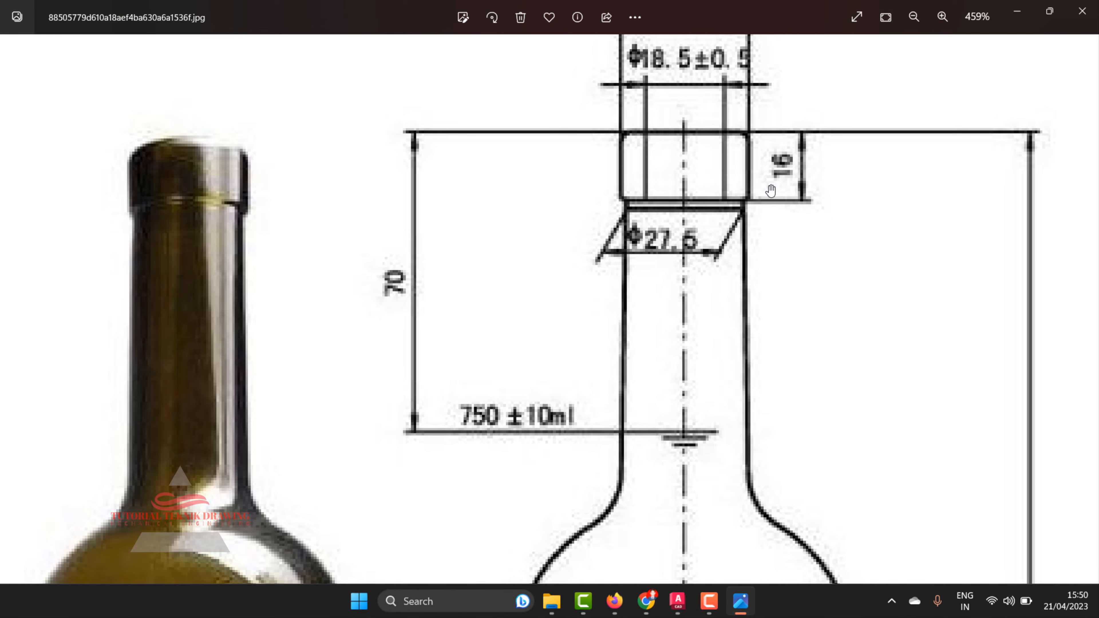
click(1015, 16)
click(284, 70)
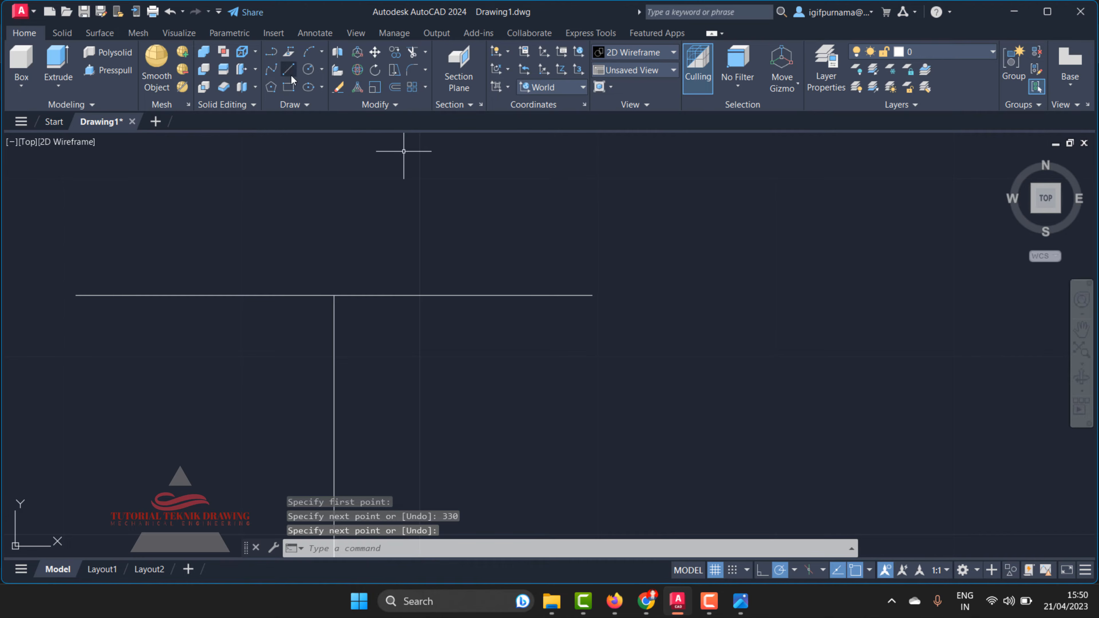
click(592, 295)
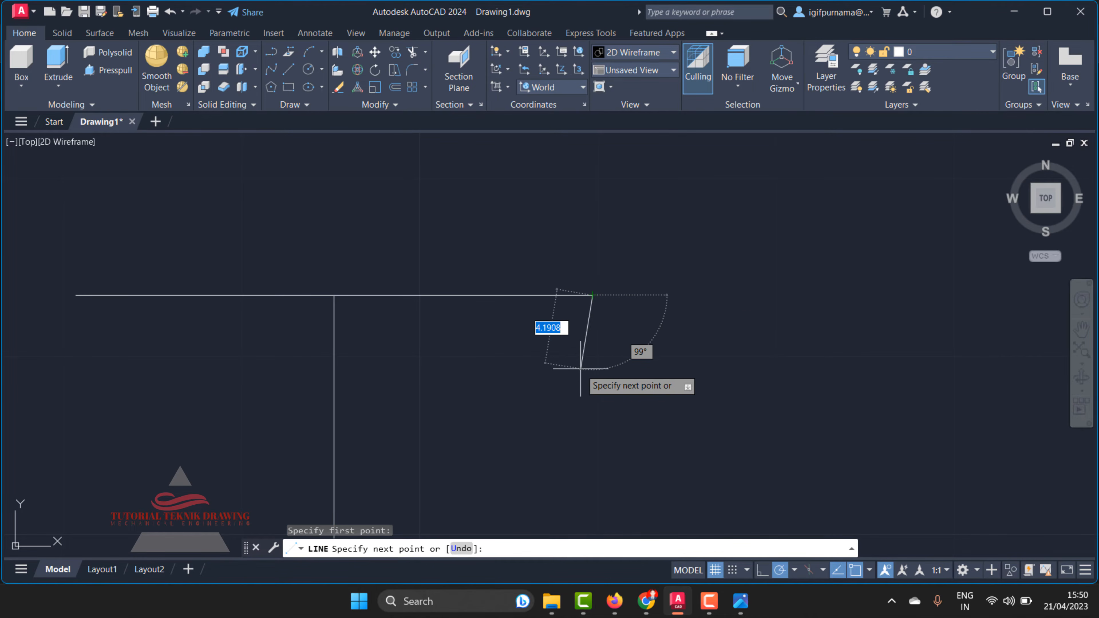
text(1)
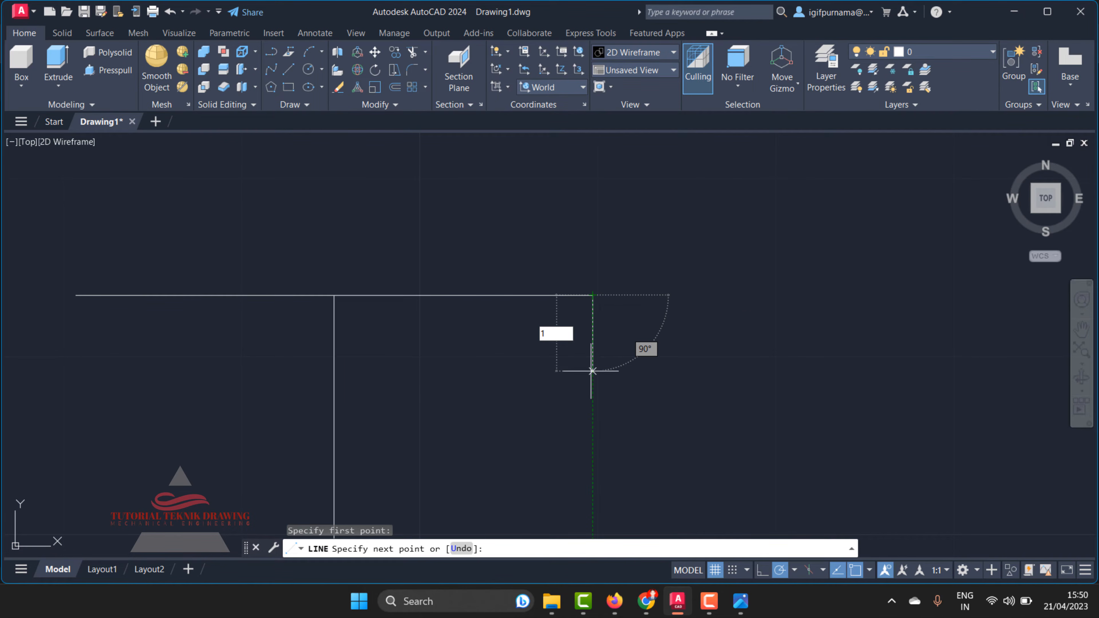
text(6)
key(Return)
key(Return)
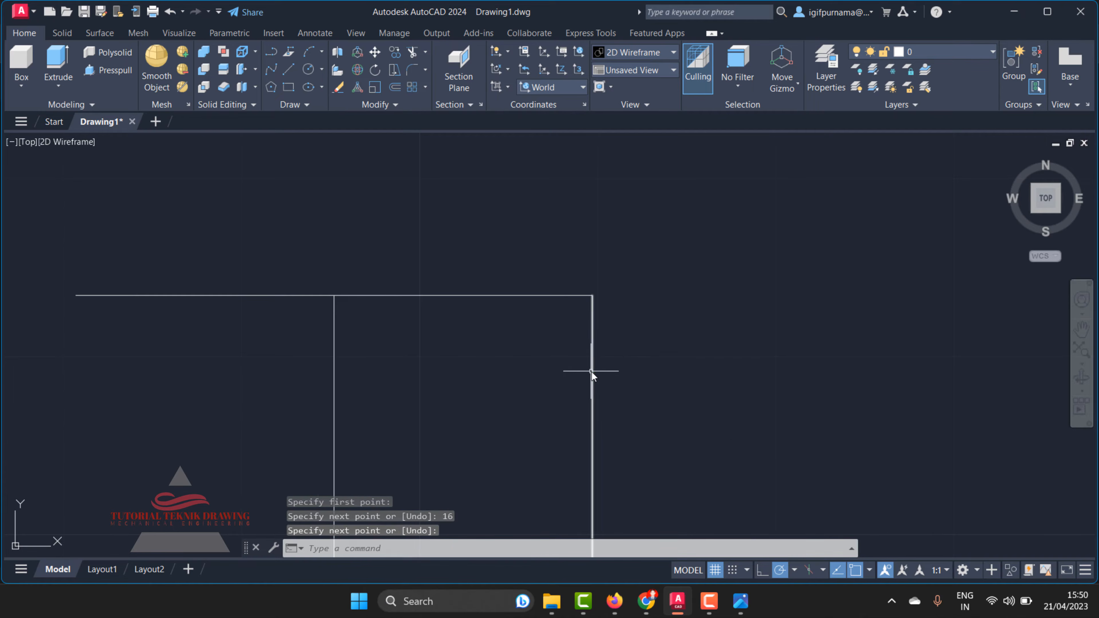
Draw a separate horizontal line to the right of the profile for the neck diameter just below the rim in the reference image.
scroll(571, 362, down, 6)
scroll(580, 424, up, 4)
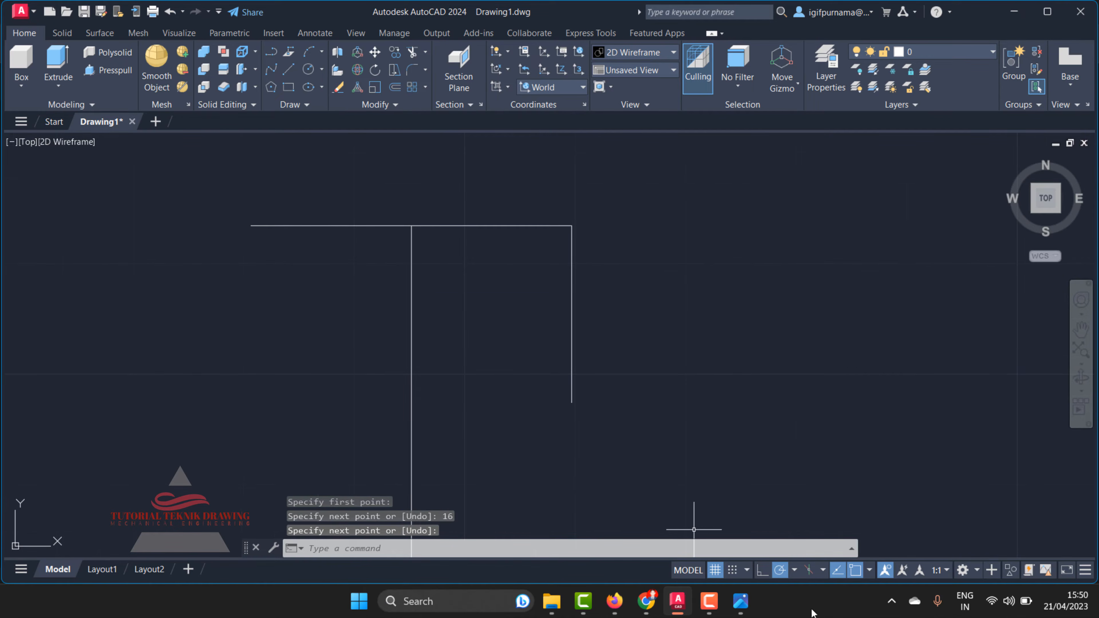
click(740, 608)
scroll(666, 242, up, 2)
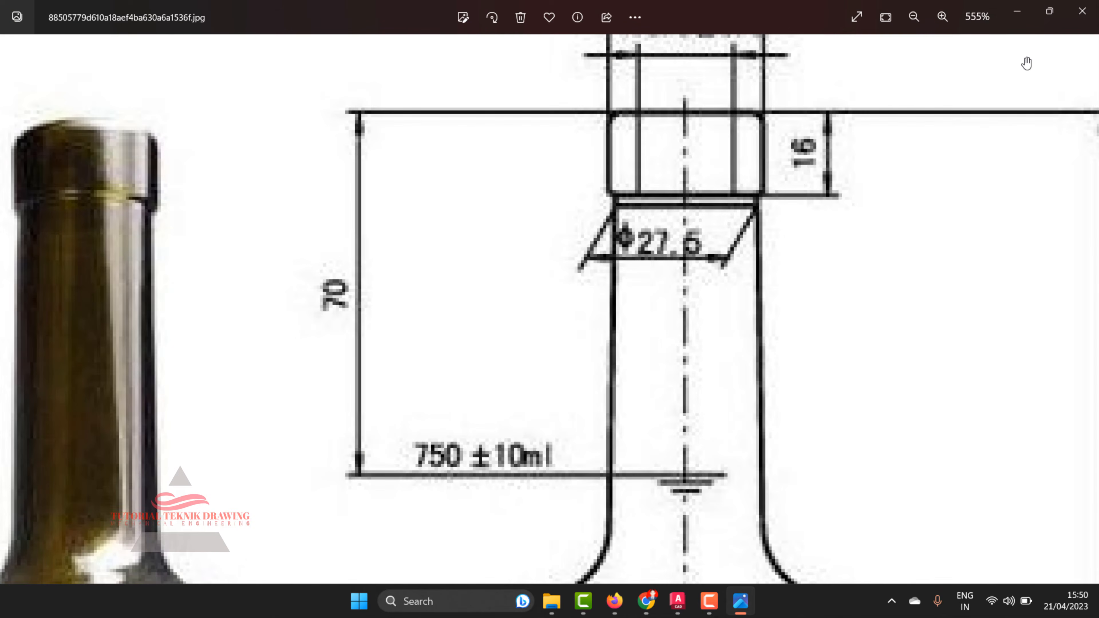
click(1017, 12)
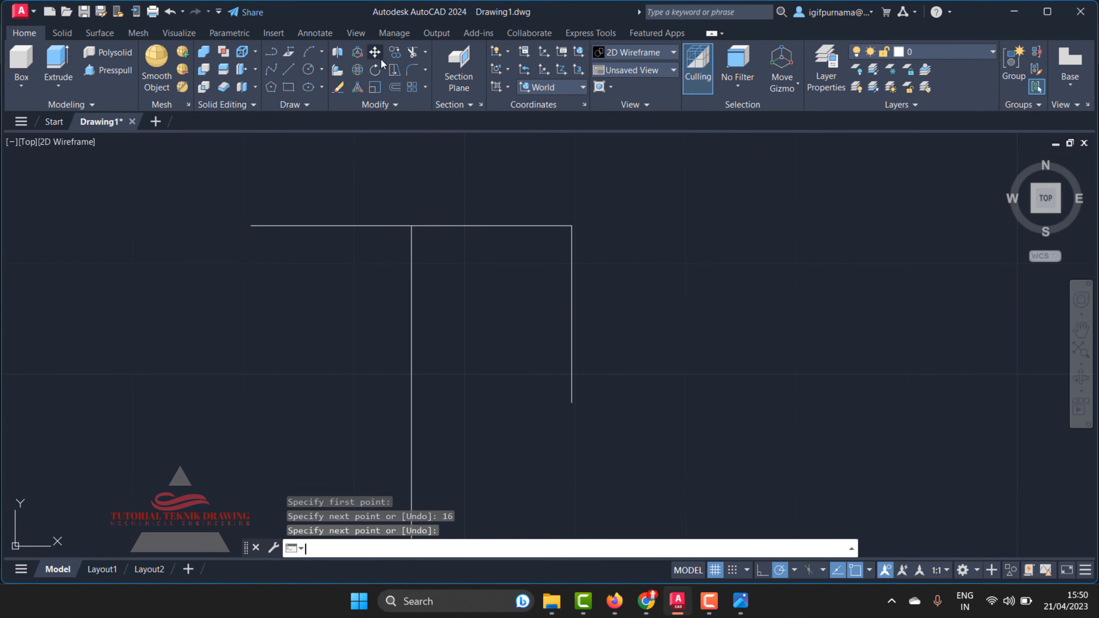
click(288, 69)
click(681, 382)
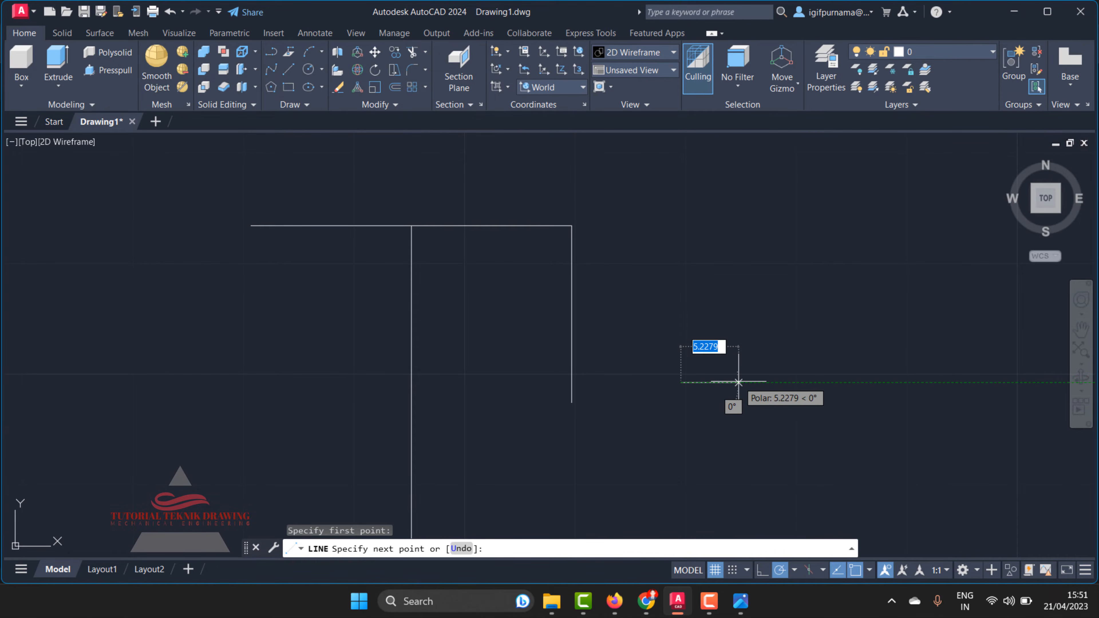
key(BackSpace)
key(Return)
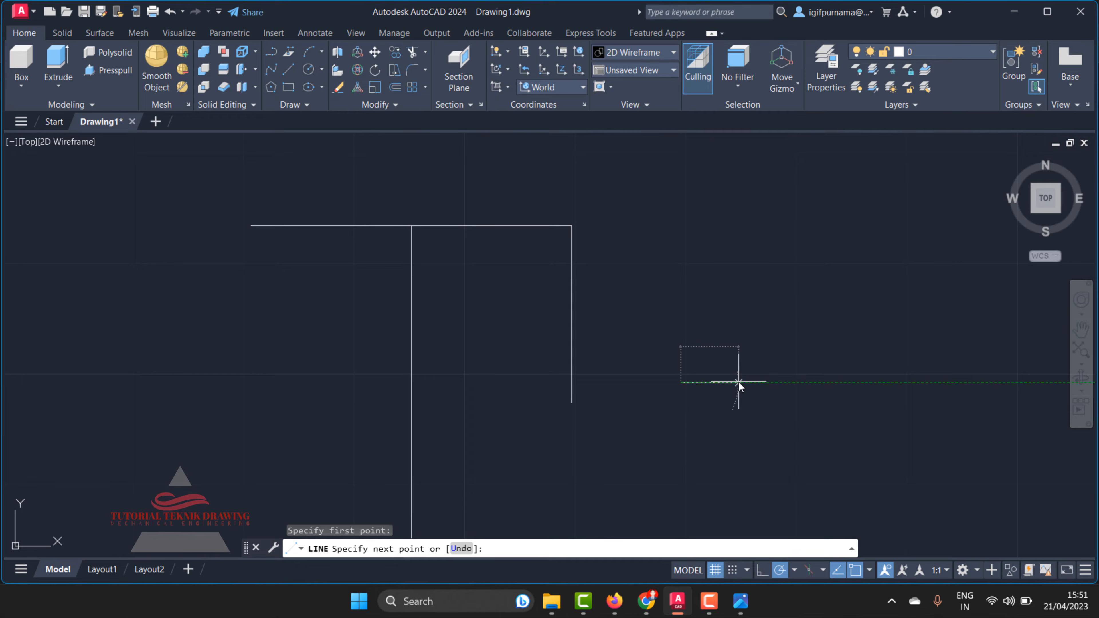
key(Return)
Move the separate horizontal line by its midpoint onto the midpoint of the top line.
click(381, 57)
click(856, 390)
click(822, 336)
key(Return)
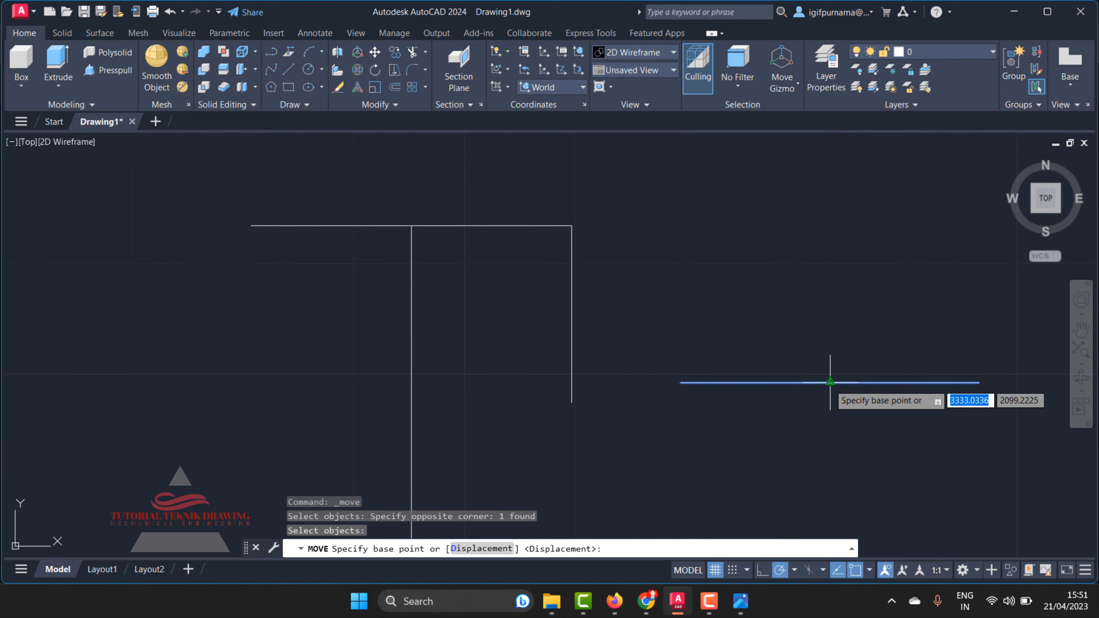
click(822, 382)
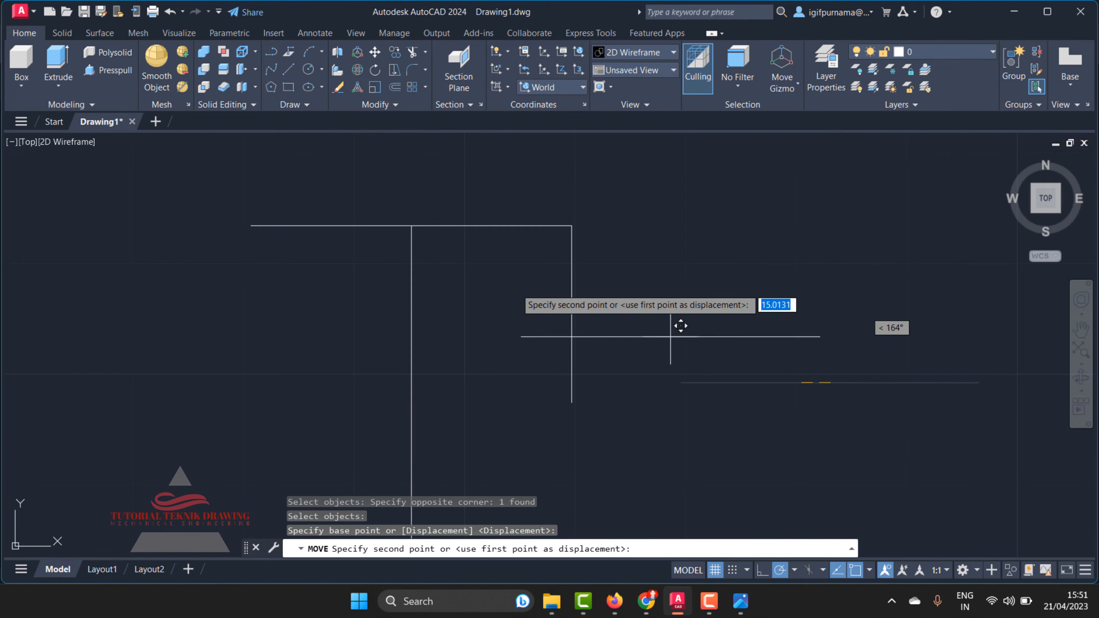
click(412, 225)
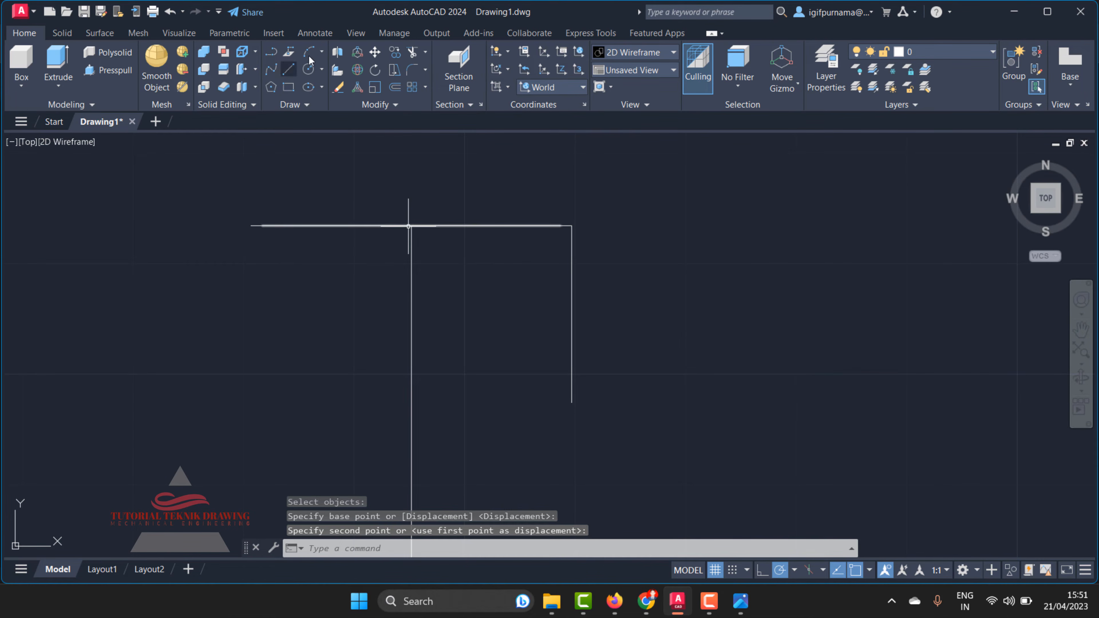
Move the shorter horizontal line 16 units straight down from the top line.
click(378, 55)
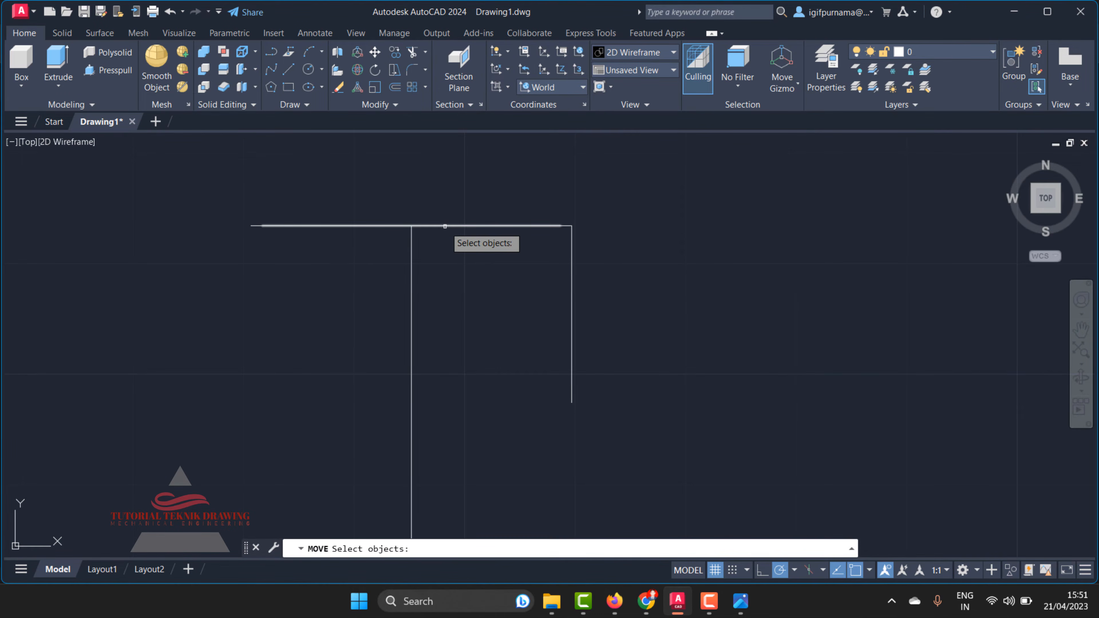
click(368, 225)
key(Return)
click(803, 251)
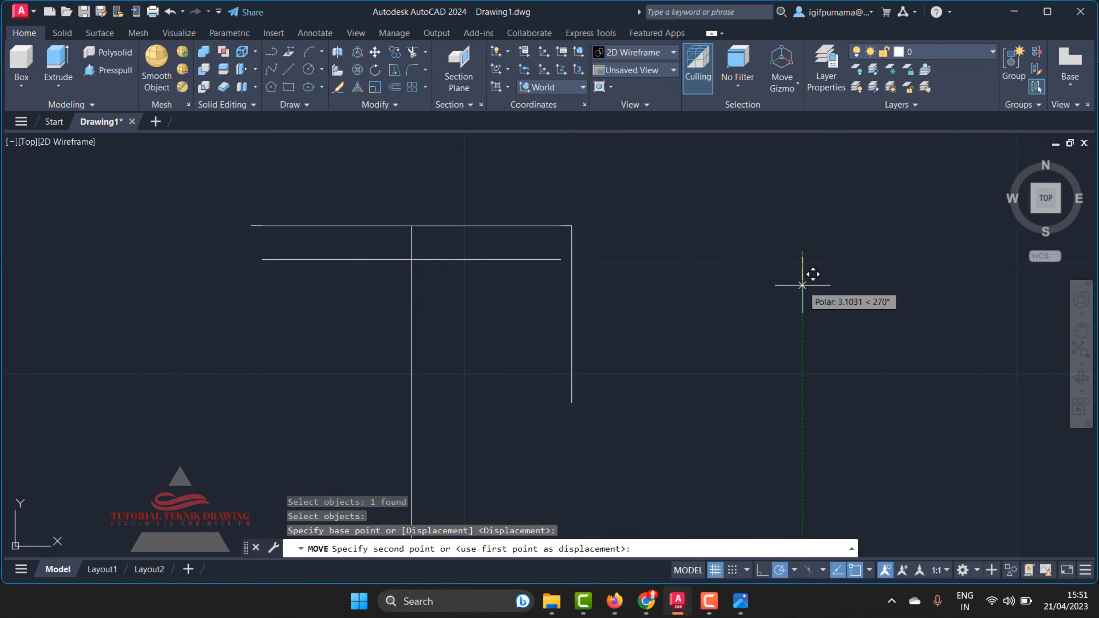
text(16)
key(Return)
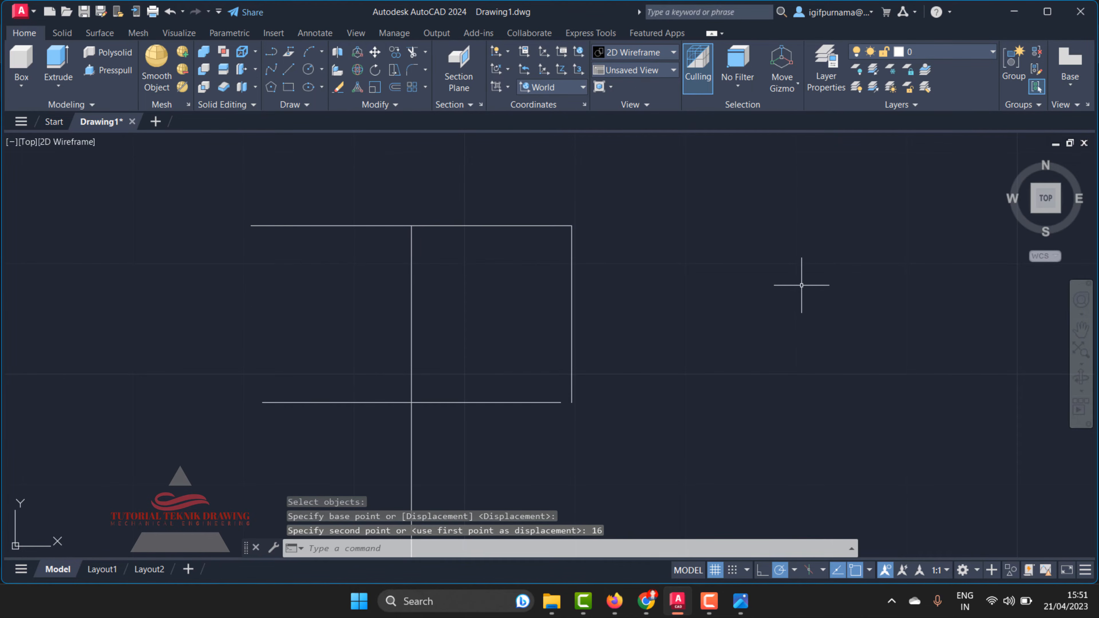
Start a new line at the right end of the lower horizontal line.
scroll(466, 436, up, 4)
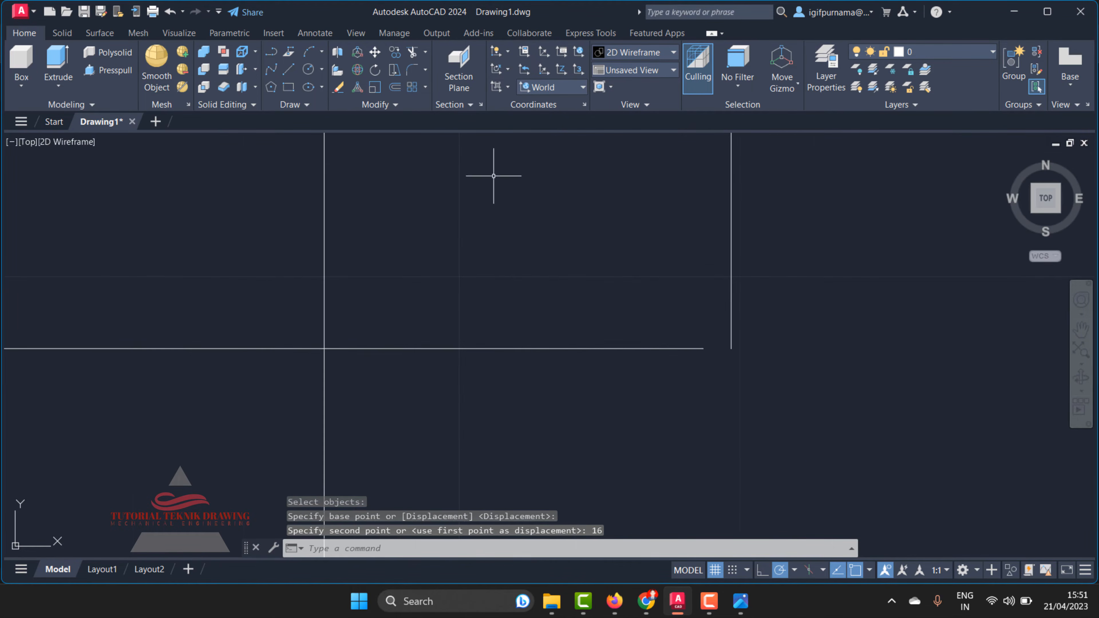
click(288, 69)
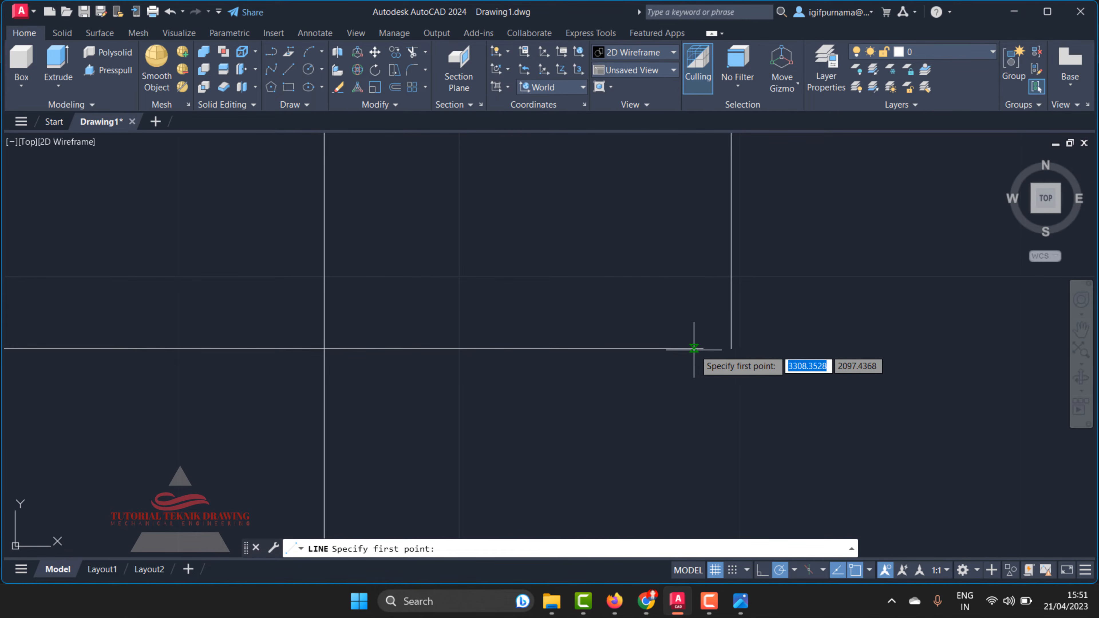
click(703, 348)
scroll(690, 314, down, 8)
scroll(659, 364, down, 2)
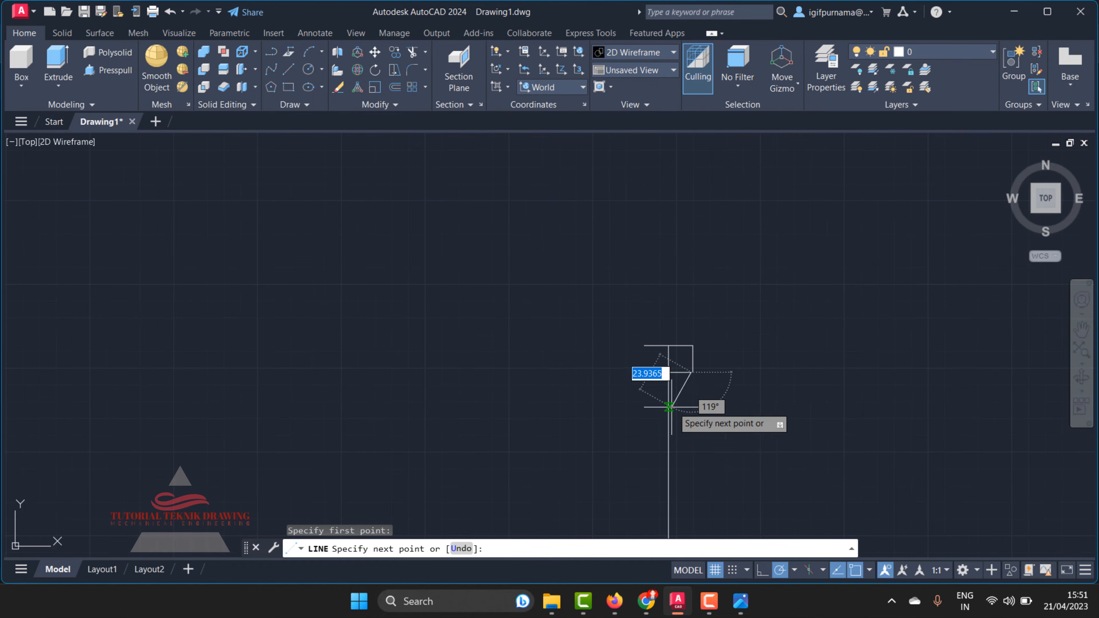
Switch to the reference image of the bottle neck and open Calculator over it.
click(740, 600)
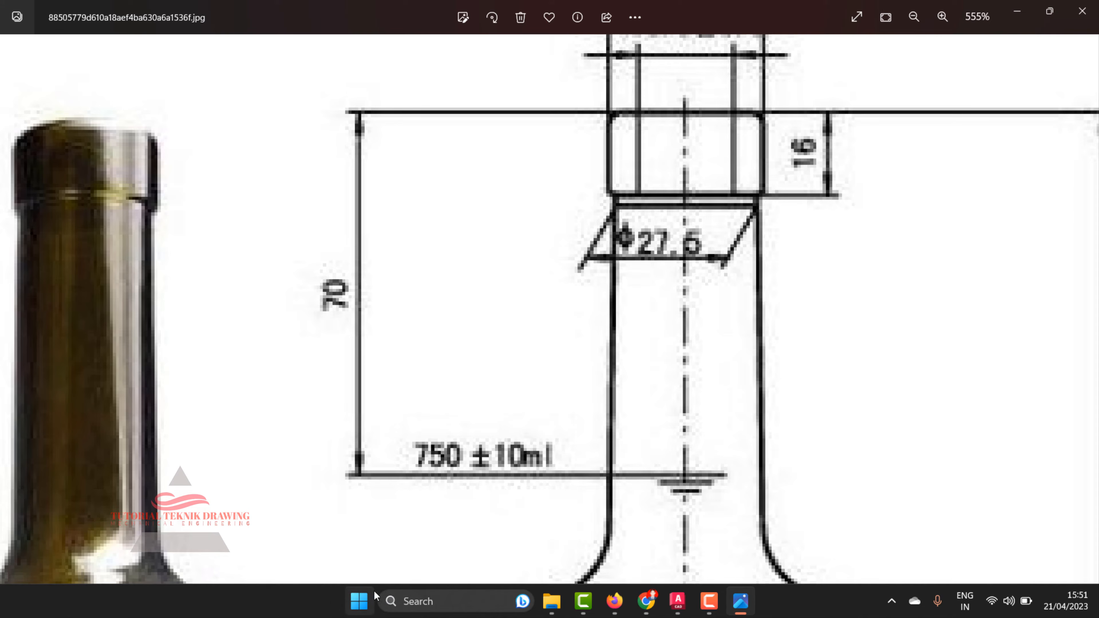
click(359, 601)
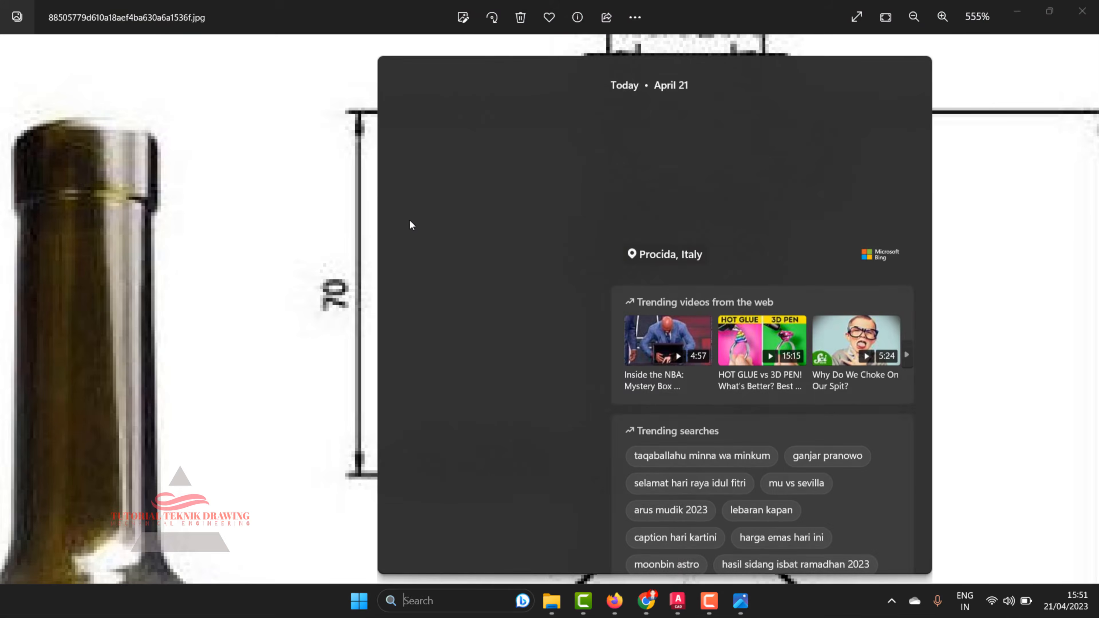
click(455, 322)
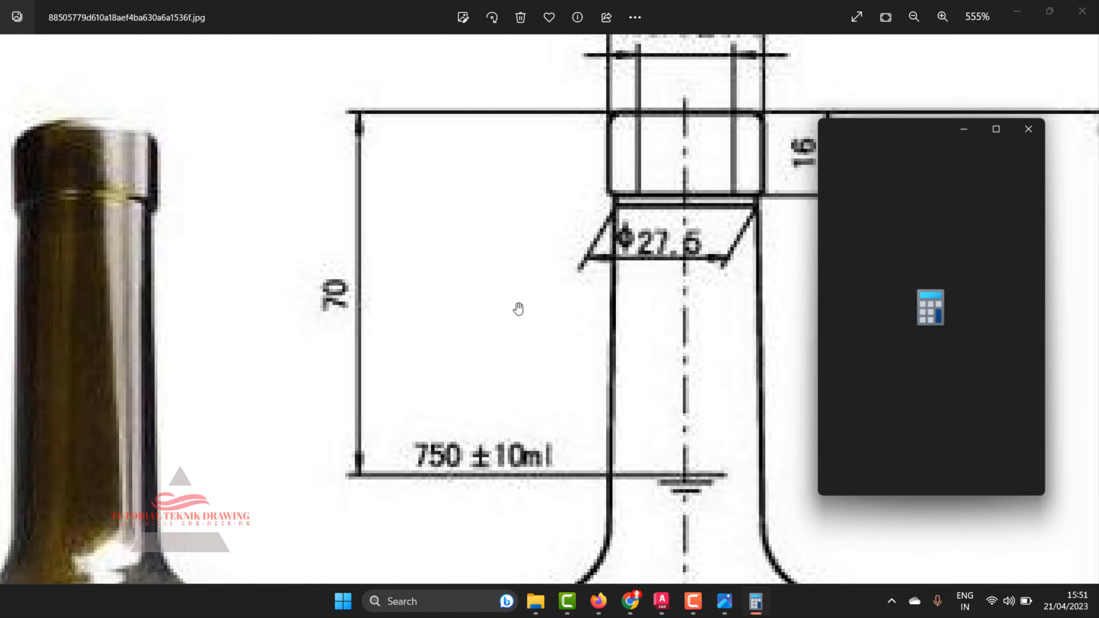
click(861, 362)
click(908, 478)
mouse_move(906, 132)
mouse_down()
mouse_move(978, 130)
mouse_move(847, 118)
mouse_up()
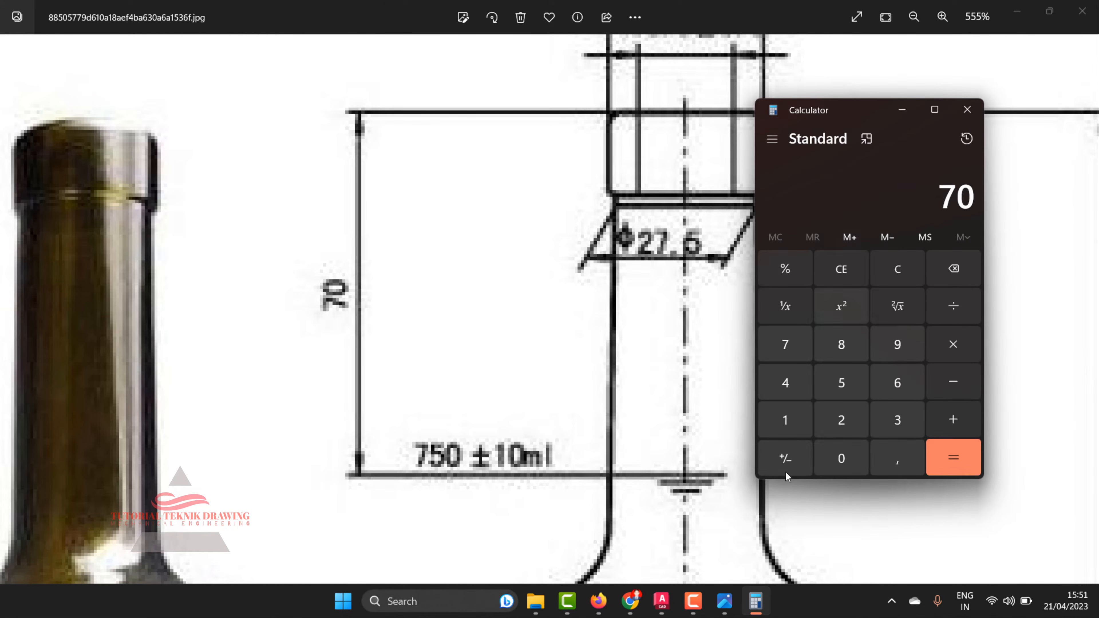
click(785, 415)
click(898, 389)
click(930, 449)
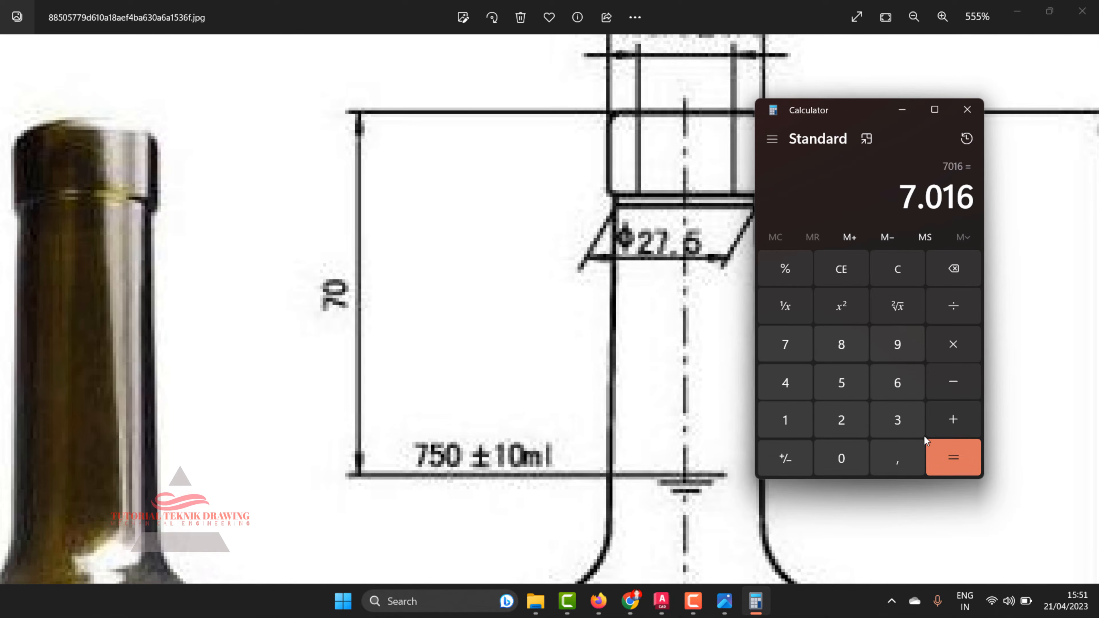
click(889, 274)
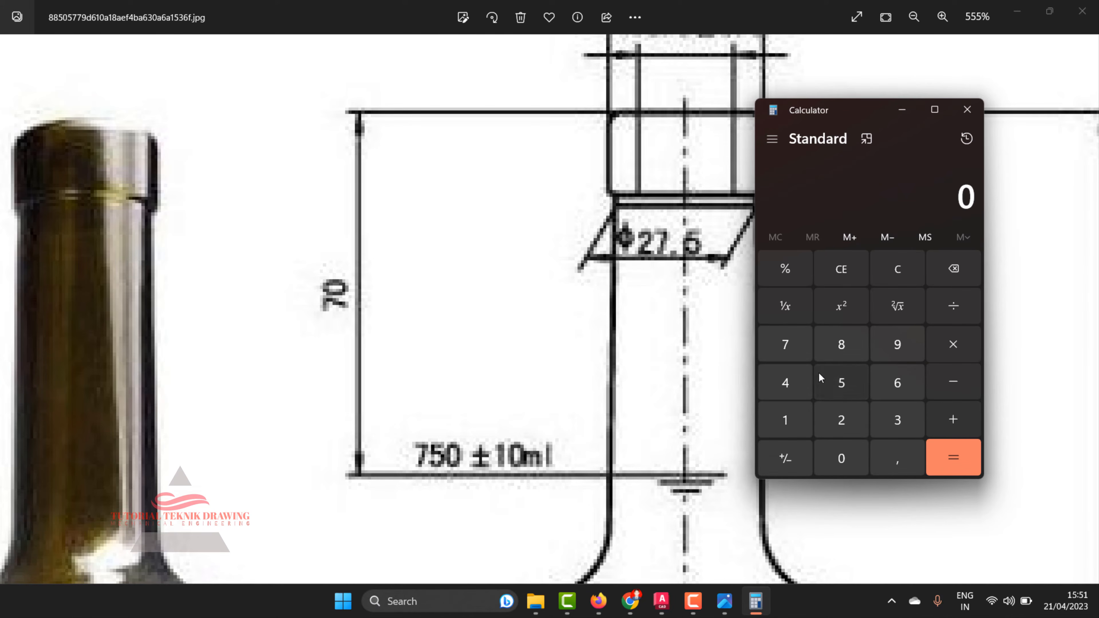
Subtract 16 from 70 in Calculator, minimise it and switch back to the AutoCAD drawing.
click(792, 353)
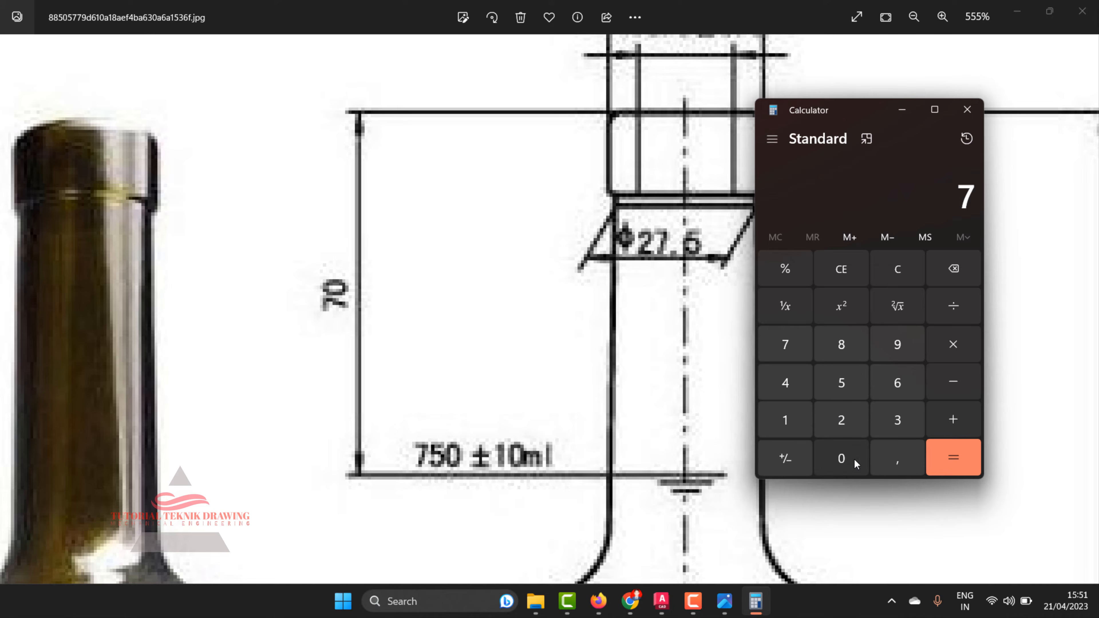
click(853, 459)
click(961, 386)
click(783, 412)
click(902, 391)
click(952, 457)
click(902, 109)
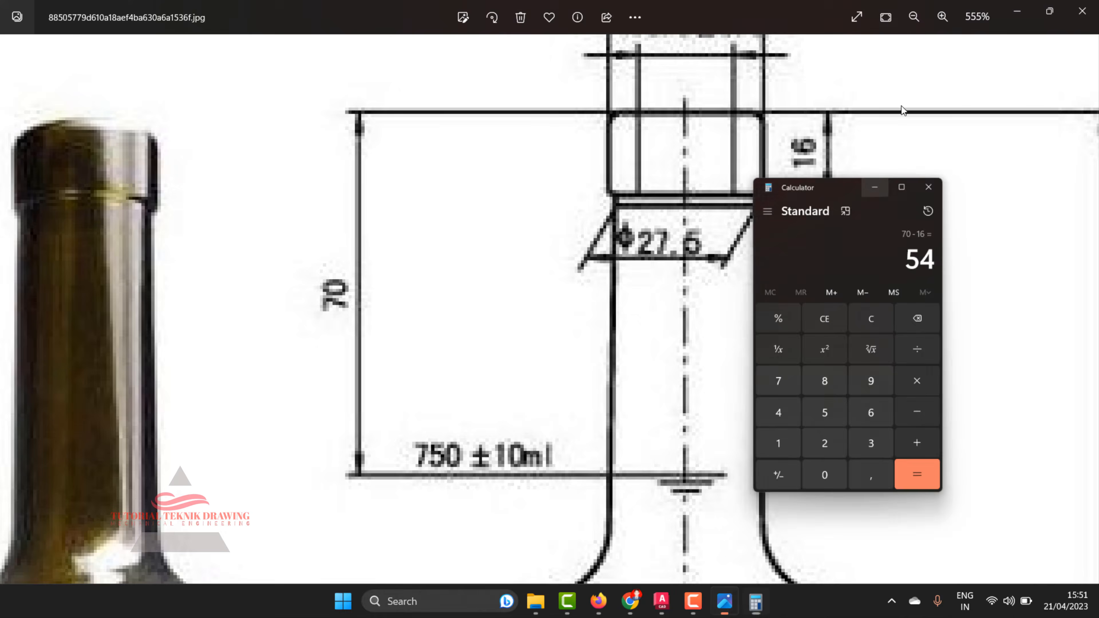
click(1032, 9)
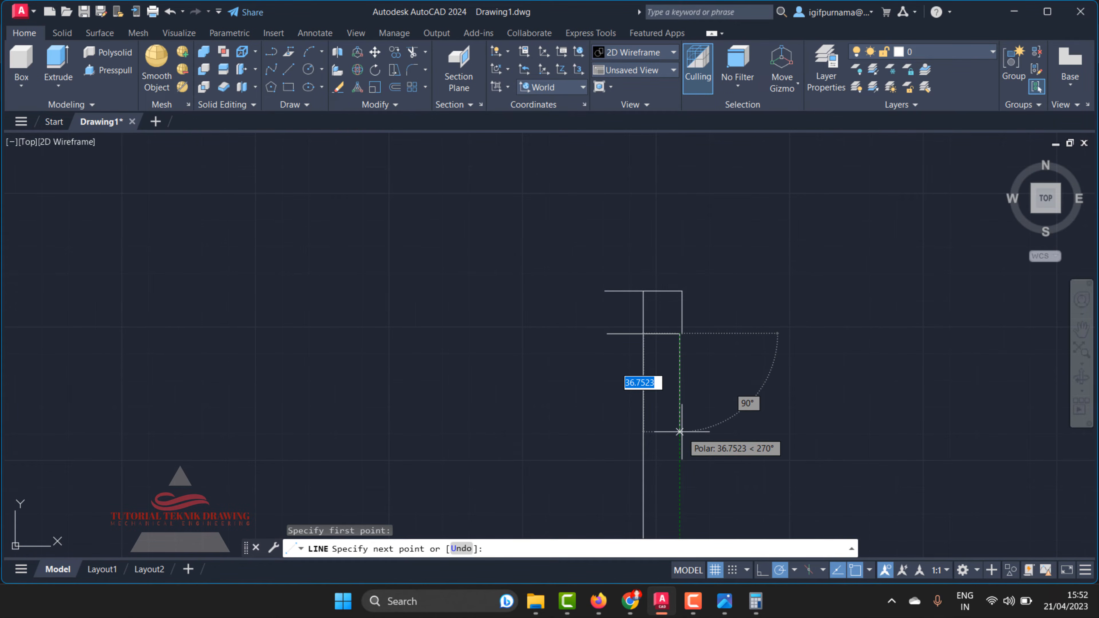
Draw the neck side line 54 units straight down from the right end of the lower horizontal line.
text(54)
key(Return)
key(Return)
Join the right end of the lower horizontal line to the lower end of the rim's vertical side with a short line.
scroll(699, 319, up, 8)
scroll(627, 368, up, 2)
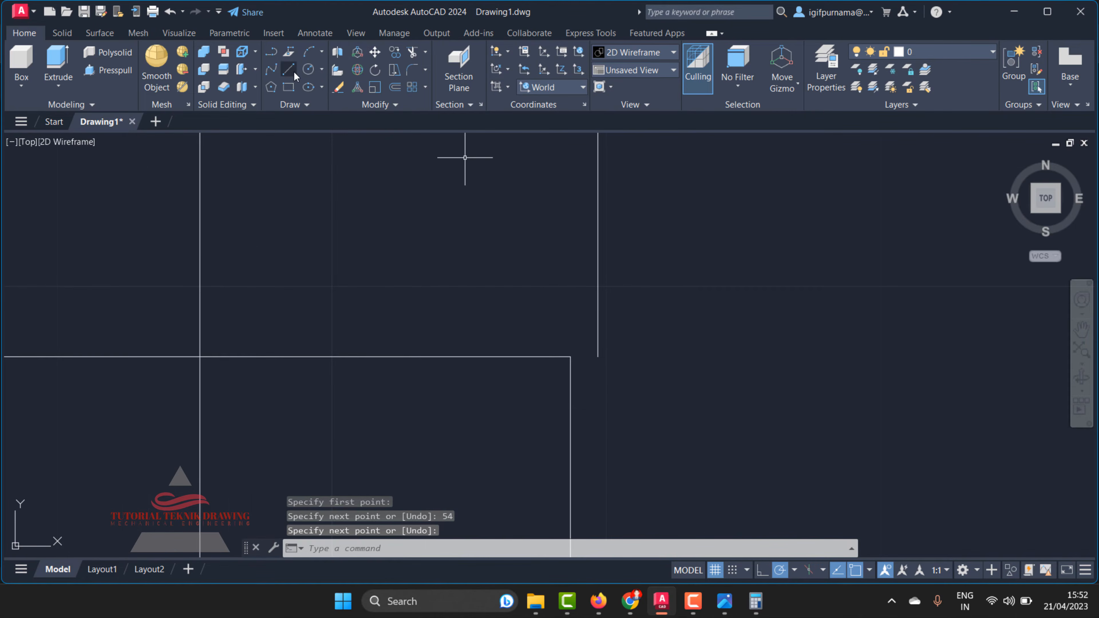
click(289, 70)
click(576, 358)
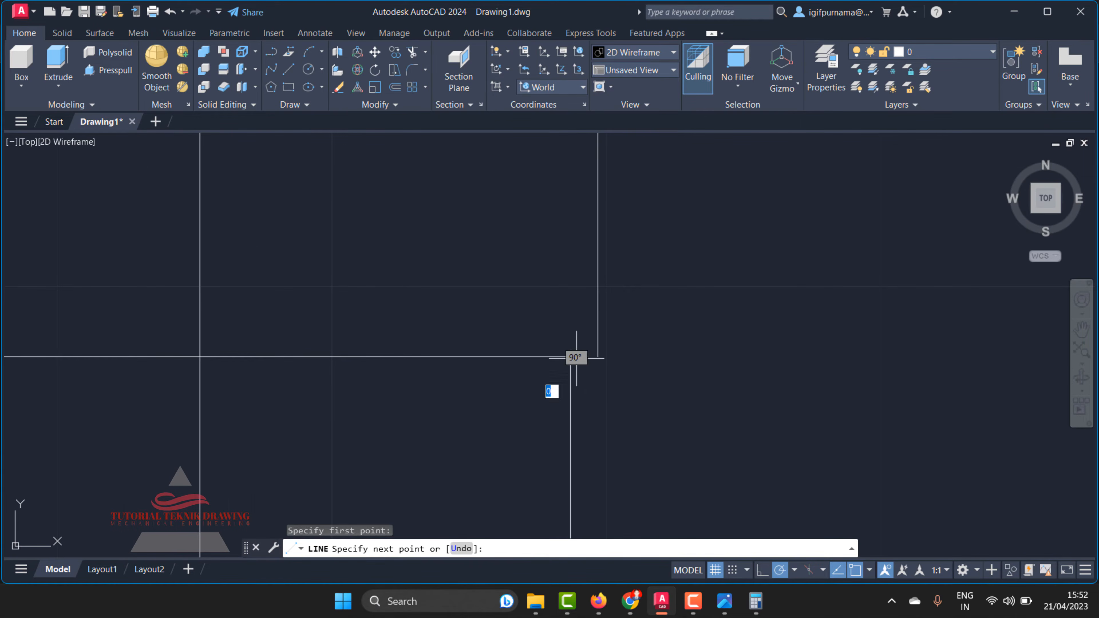
click(598, 357)
right_click(599, 359)
double_click(634, 369)
scroll(636, 250, down, 4)
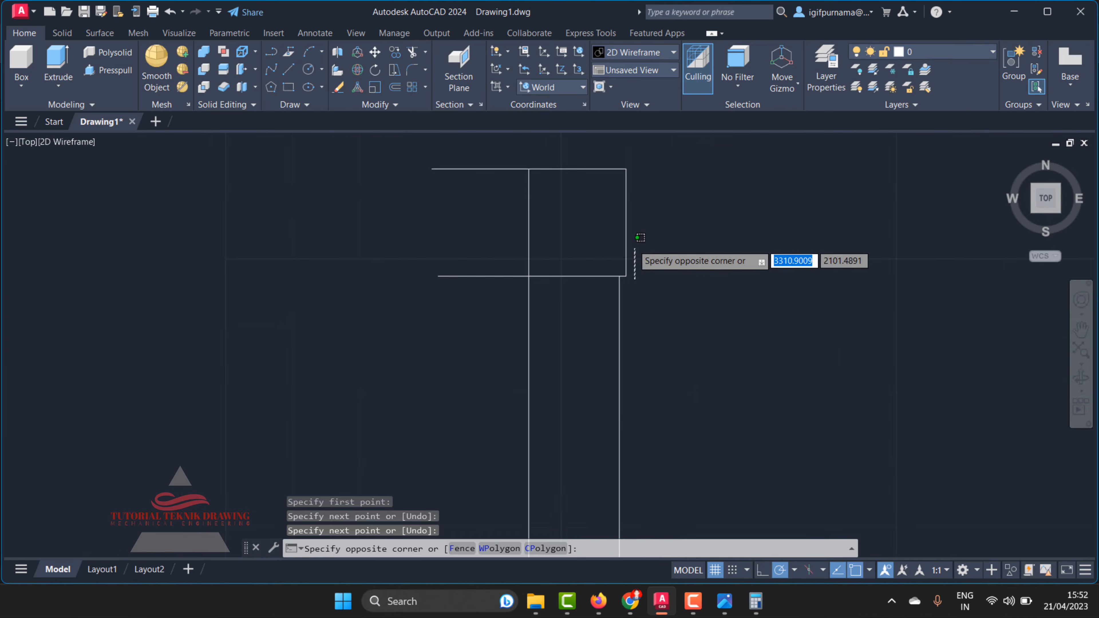
scroll(633, 247, down, 4)
click(658, 260)
Examine the reference image for the shoulder shape and the body's diameter and height, and return to the AutoCAD drawing.
scroll(659, 260, down, 4)
scroll(677, 352, up, 4)
scroll(575, 169, up, 4)
scroll(576, 169, down, 4)
scroll(576, 169, down, 2)
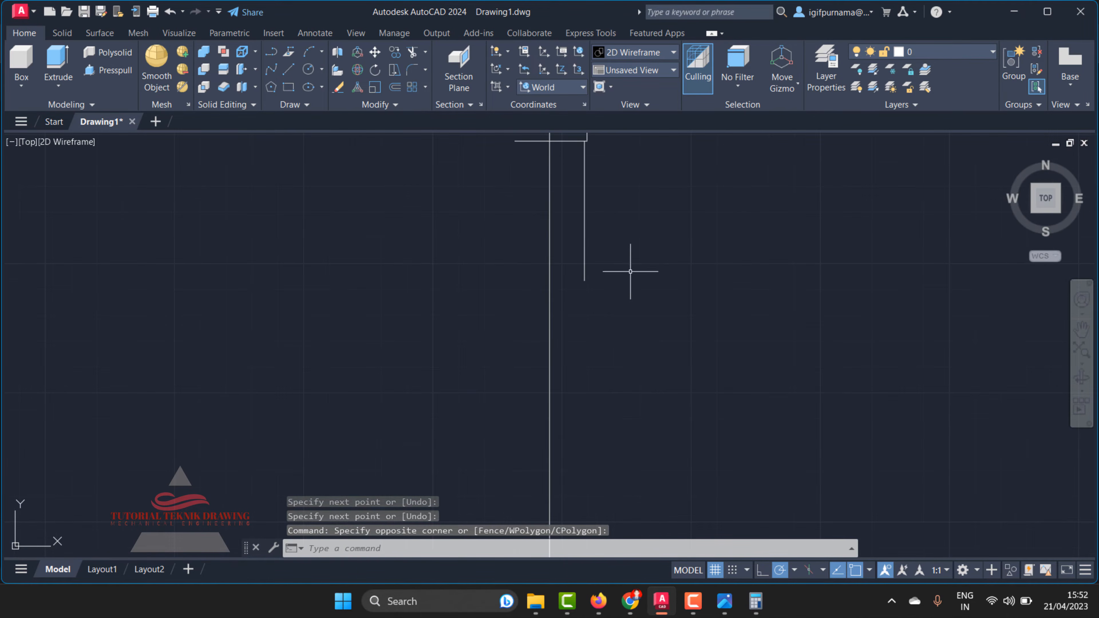
click(724, 601)
scroll(677, 358, down, 2)
scroll(672, 396, up, 1)
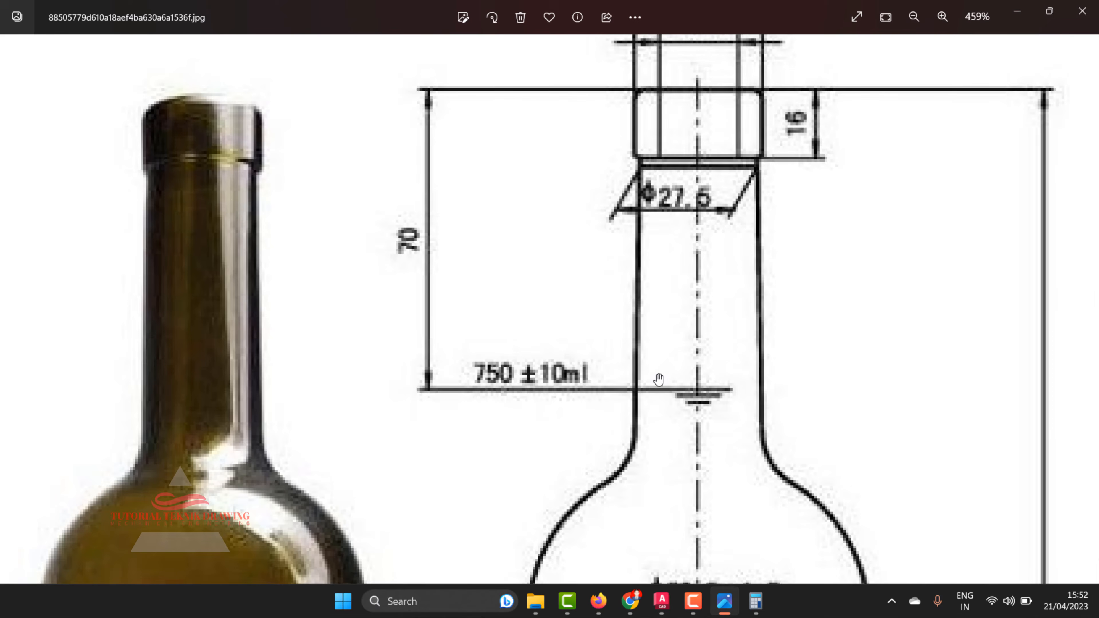
drag(690, 421, 697, 223)
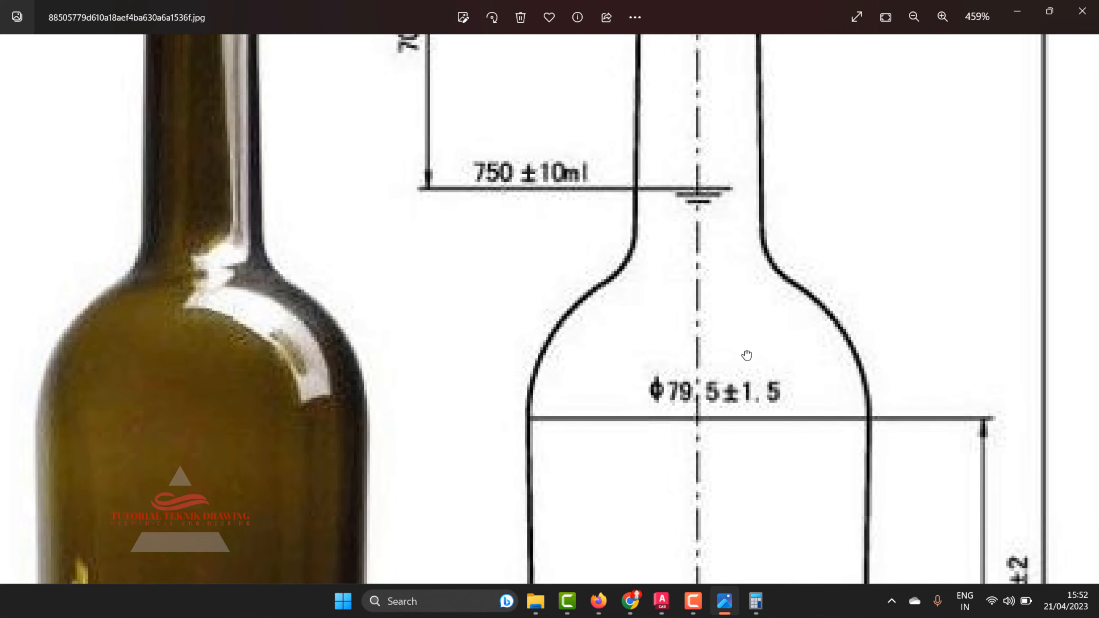
drag(714, 338, 658, 228)
scroll(658, 229, down, 1)
scroll(658, 228, down, 4)
scroll(649, 532, up, 1)
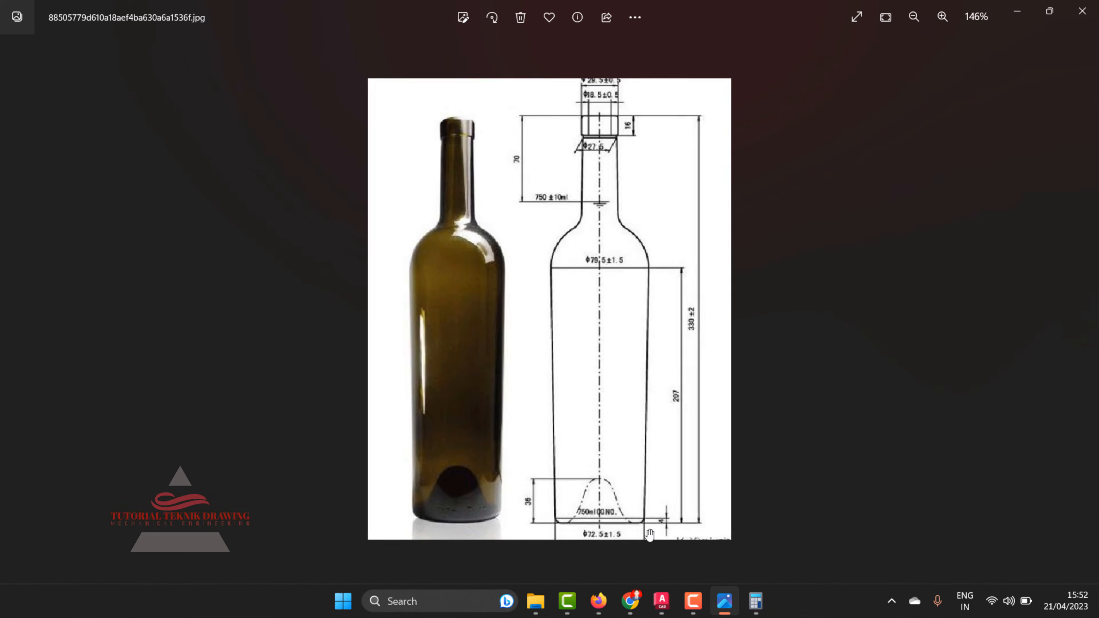
scroll(711, 465, up, 4)
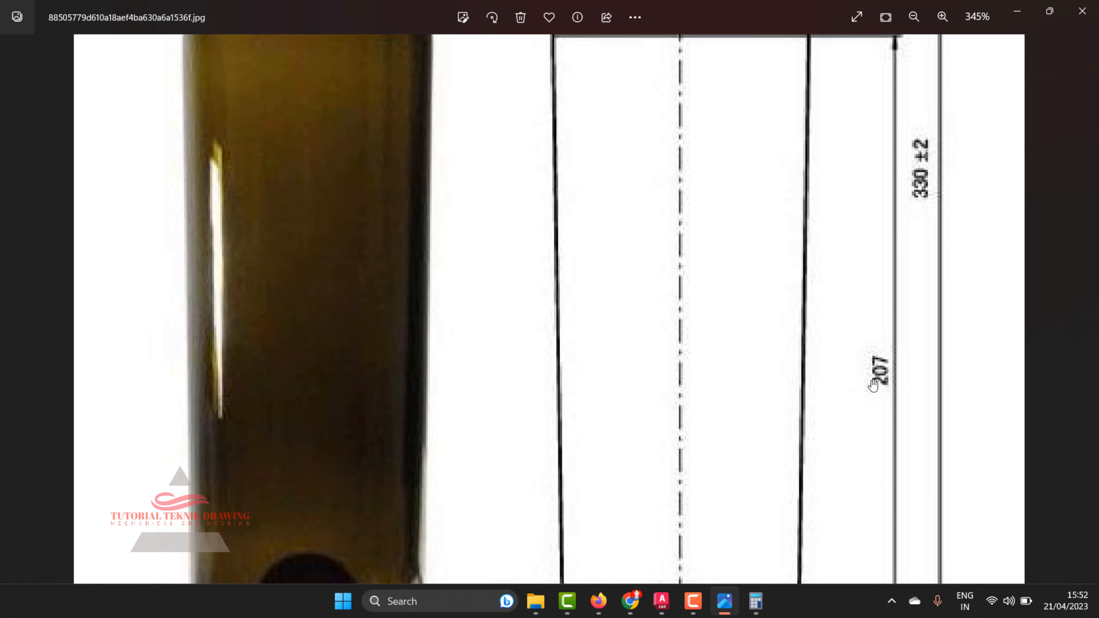
click(1016, 6)
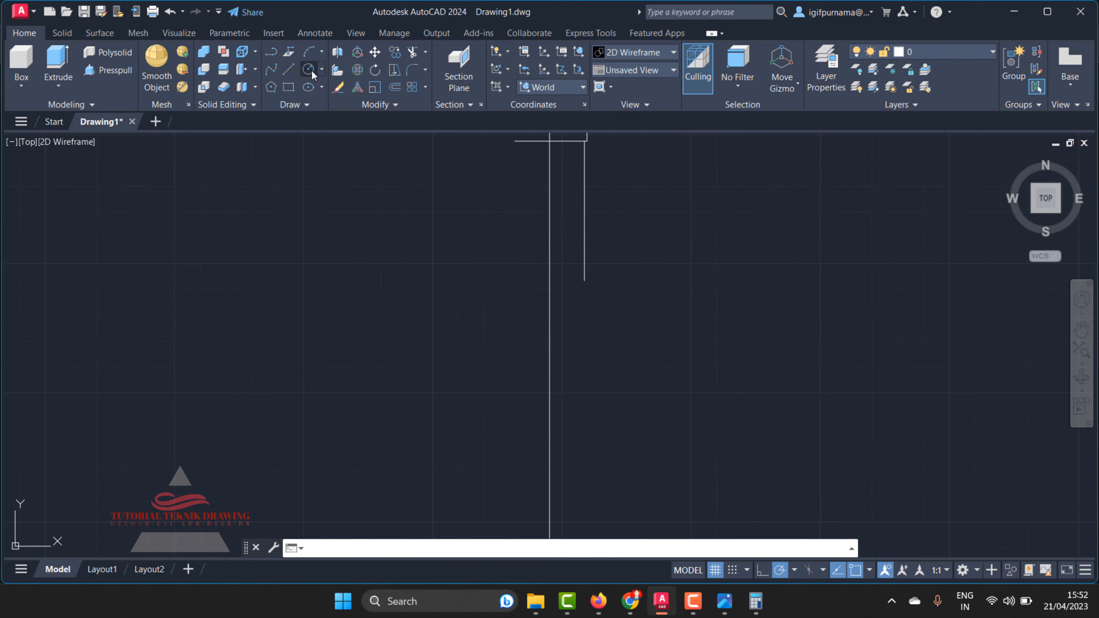
Create a new layer named Layer1 and set its colour to red.
click(290, 70)
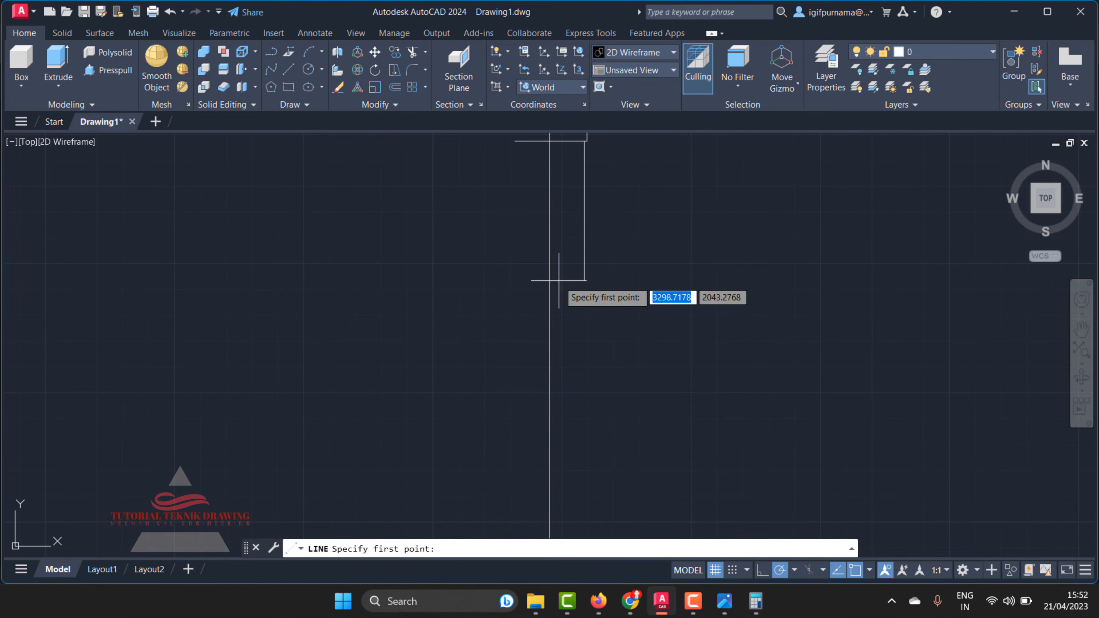
scroll(558, 262, down, 3)
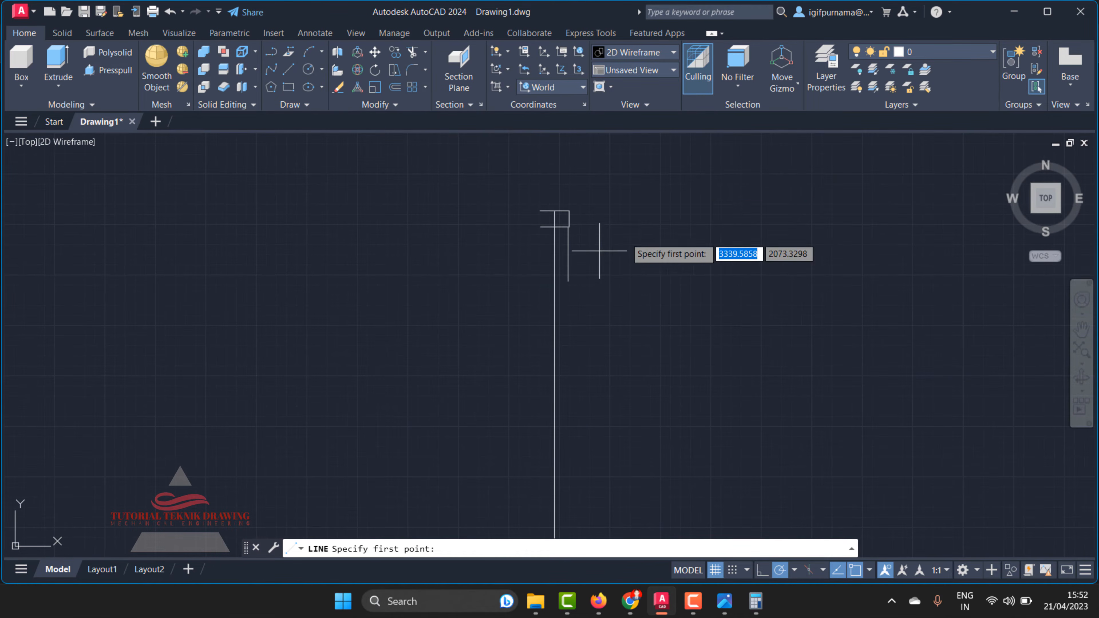
click(827, 79)
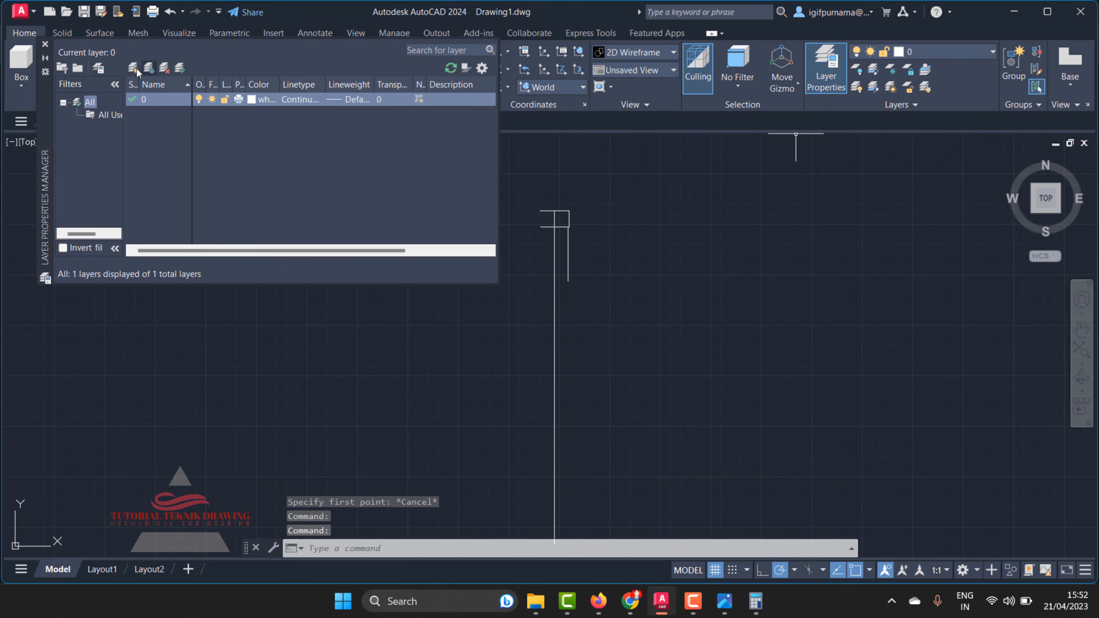
click(140, 69)
key(Return)
click(250, 111)
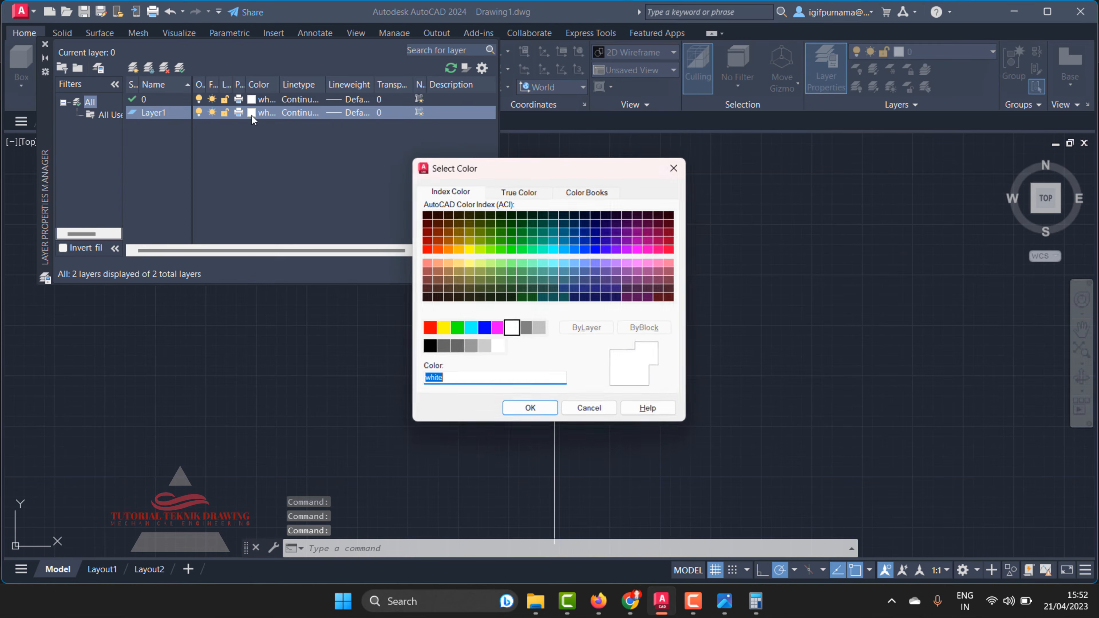
click(498, 330)
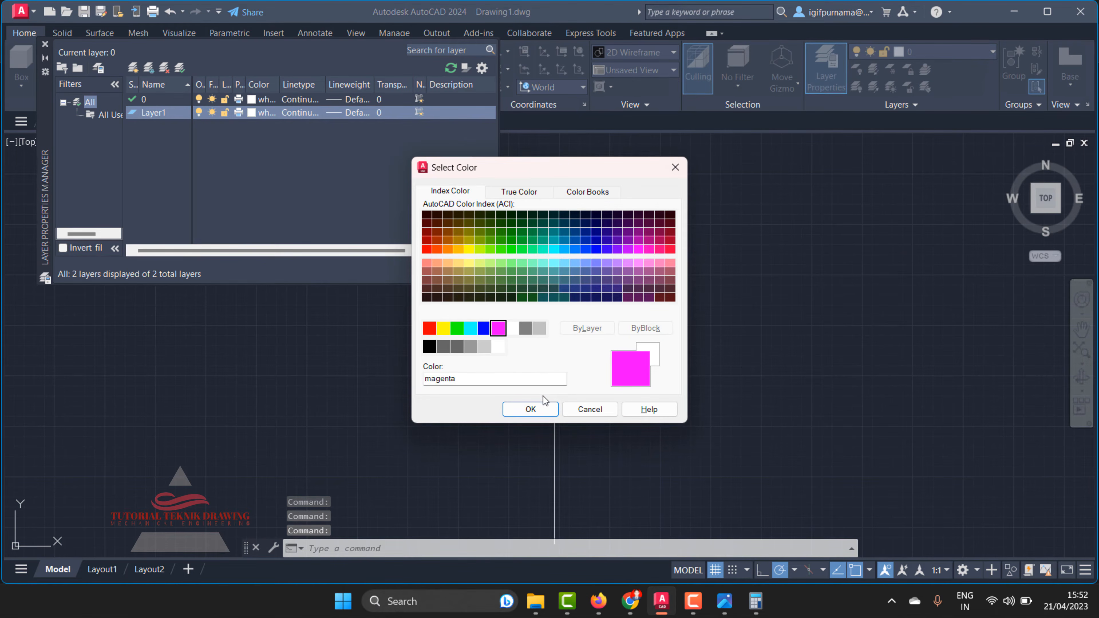
click(430, 328)
click(526, 409)
Load an ISO long-dash dot linetype, assign it to Layer1 and close the layer manager.
click(305, 112)
click(631, 373)
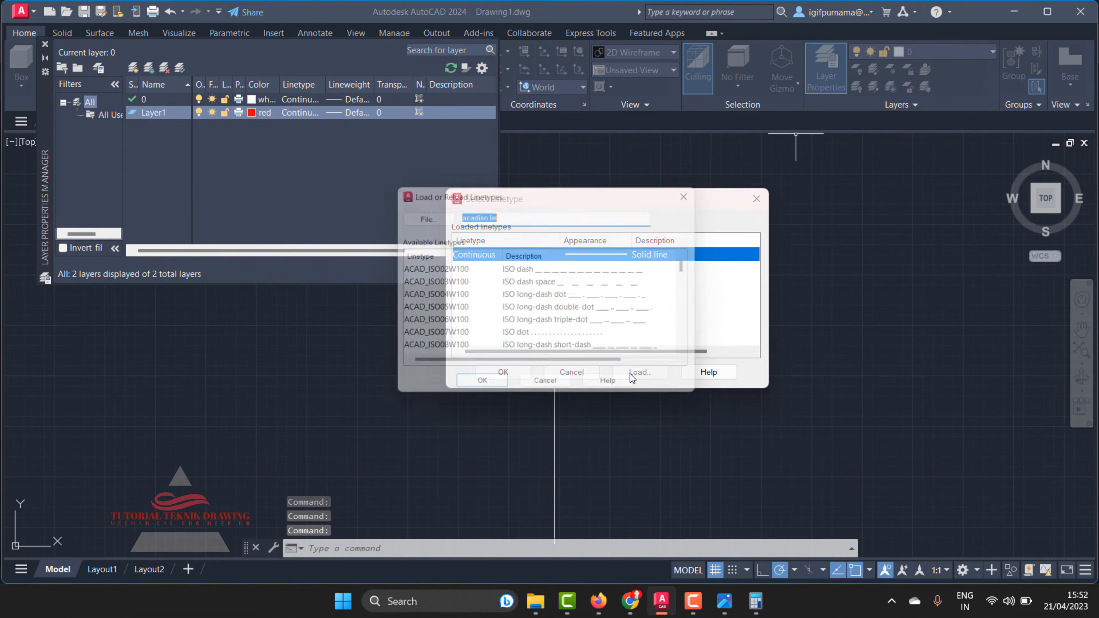
click(570, 299)
click(496, 390)
click(499, 254)
click(504, 373)
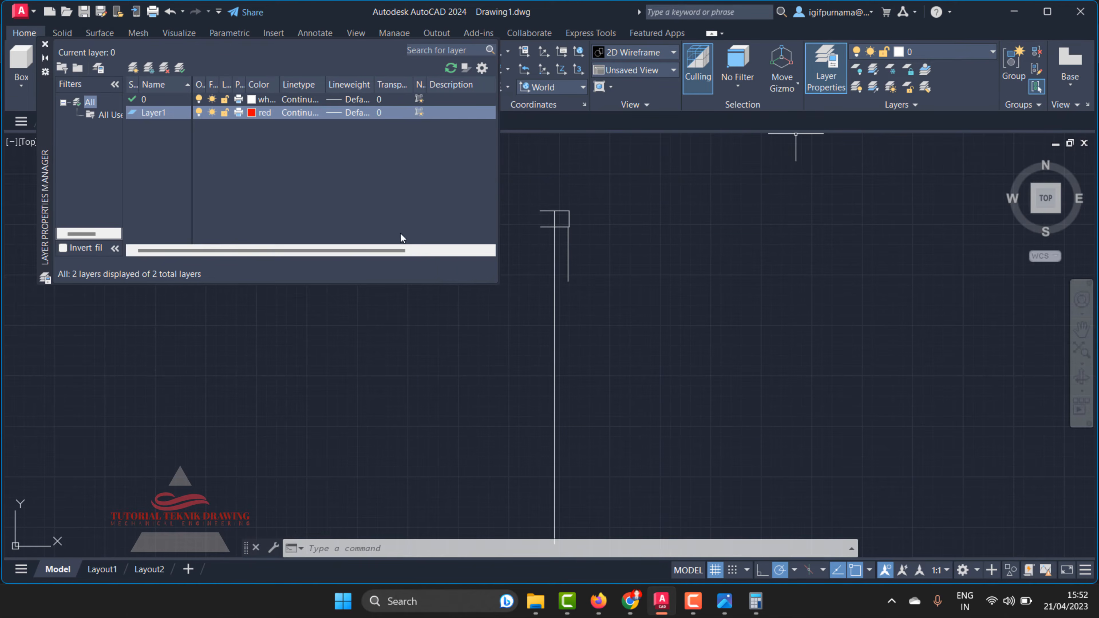
click(45, 44)
Draw a line 207 units straight up from the lower end of the bottle's vertical centre line.
scroll(474, 210, down, 4)
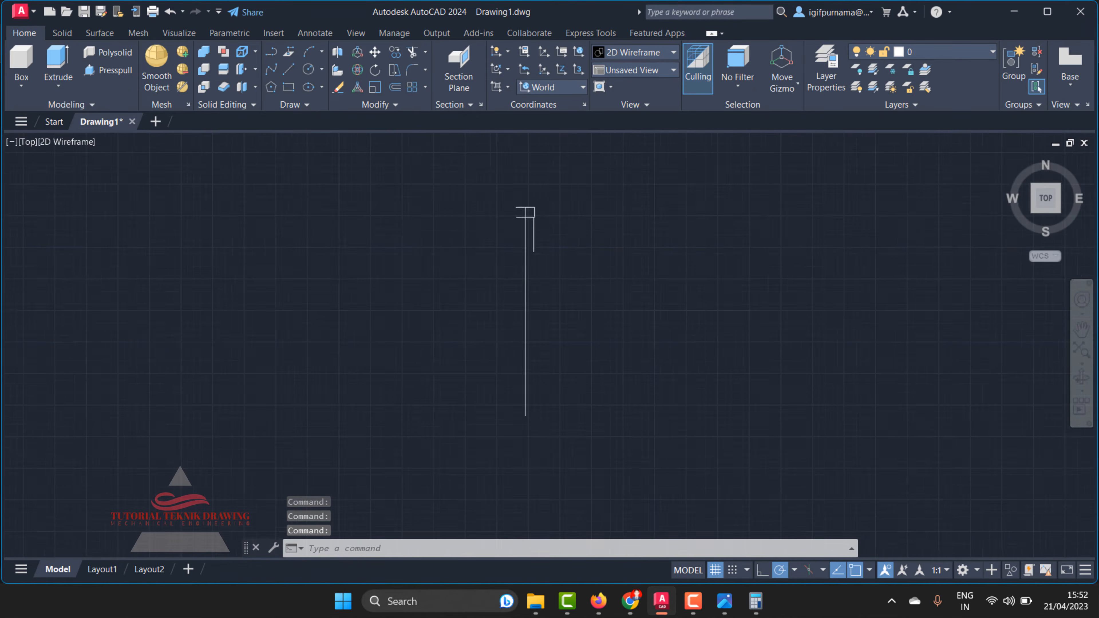
click(297, 69)
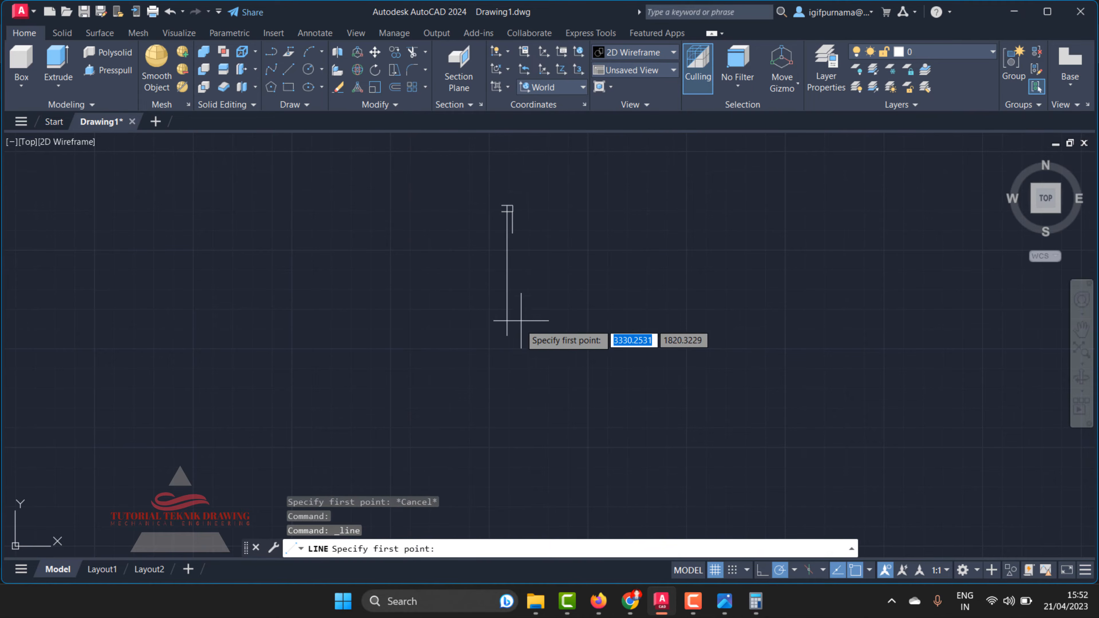
click(507, 335)
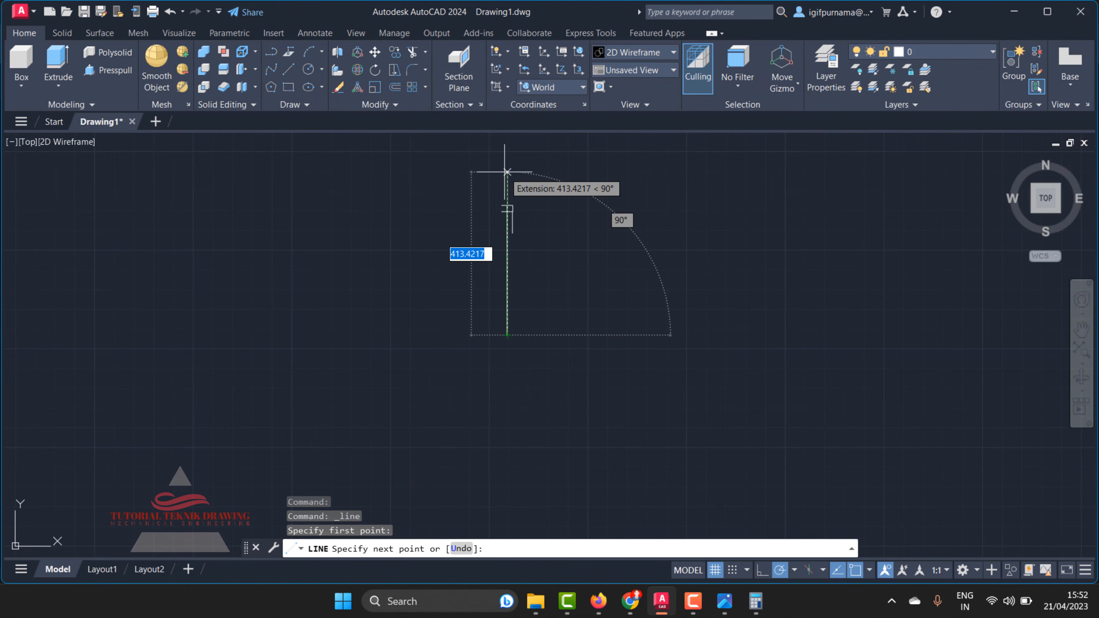
text(207)
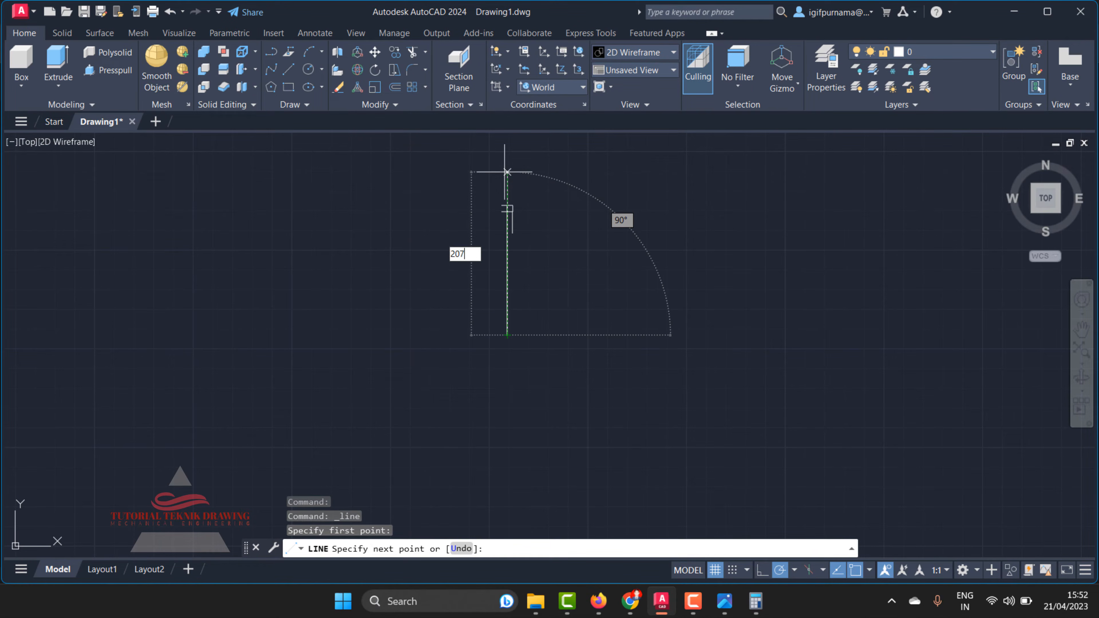
key(Return)
key(Return)
Assign the 207-unit vertical line to Layer1.
scroll(473, 252, up, 2)
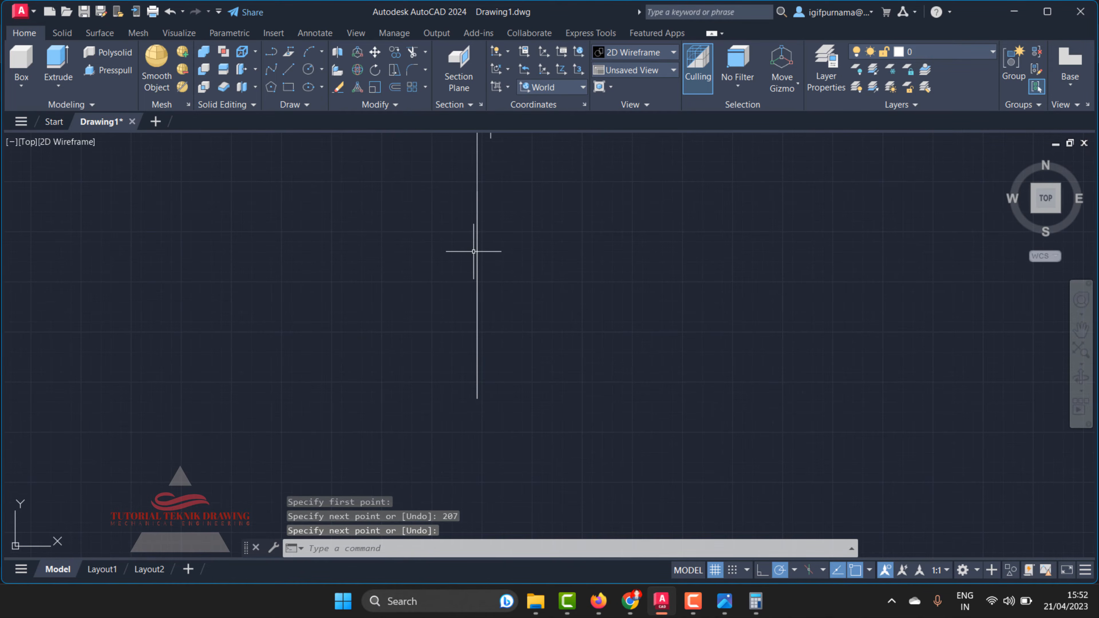
click(477, 252)
click(947, 52)
click(930, 91)
key(Escape)
Check the shoulder in the reference image and draw a circle centred on the 207-unit line's upper end, reaching up to the neck line's lower end.
scroll(523, 286, down, 2)
scroll(502, 197, up, 4)
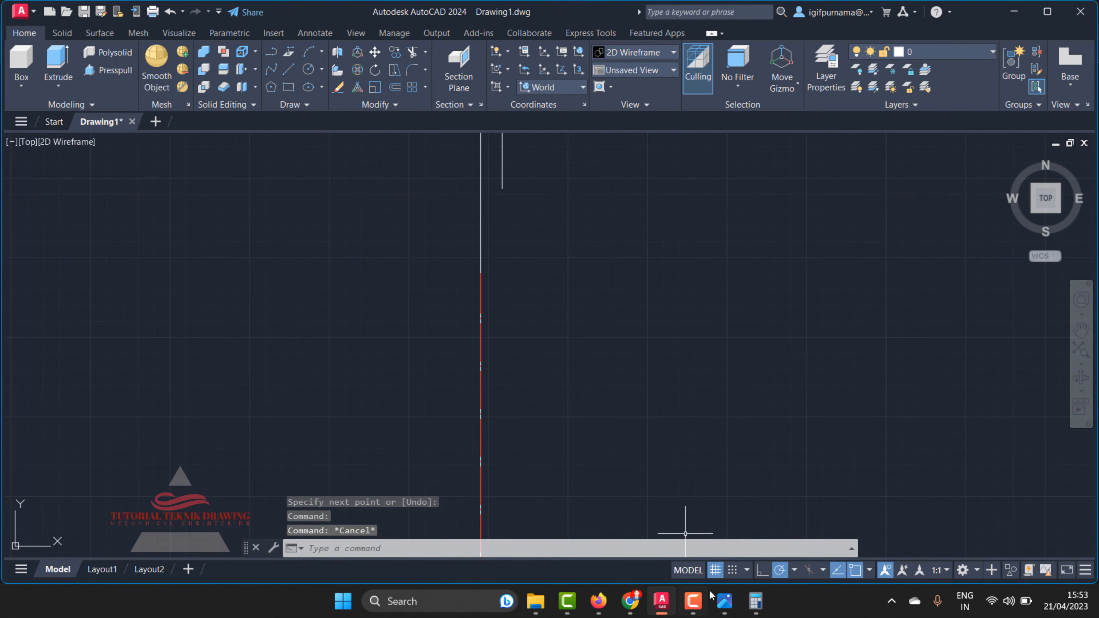
click(725, 601)
scroll(730, 296, down, 4)
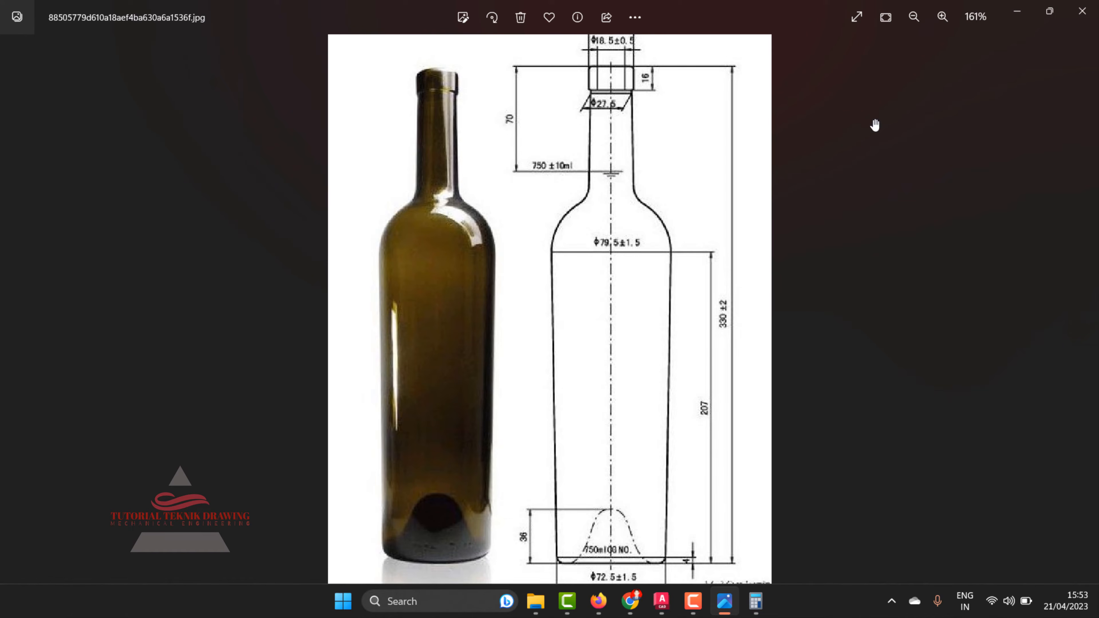
click(1021, 18)
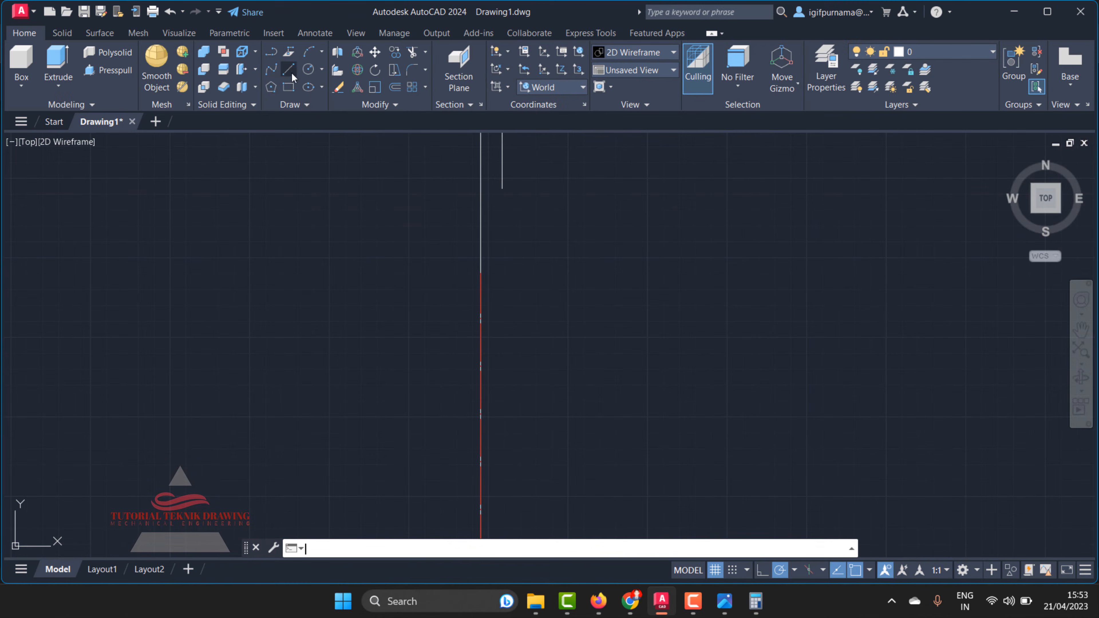
click(309, 70)
click(481, 272)
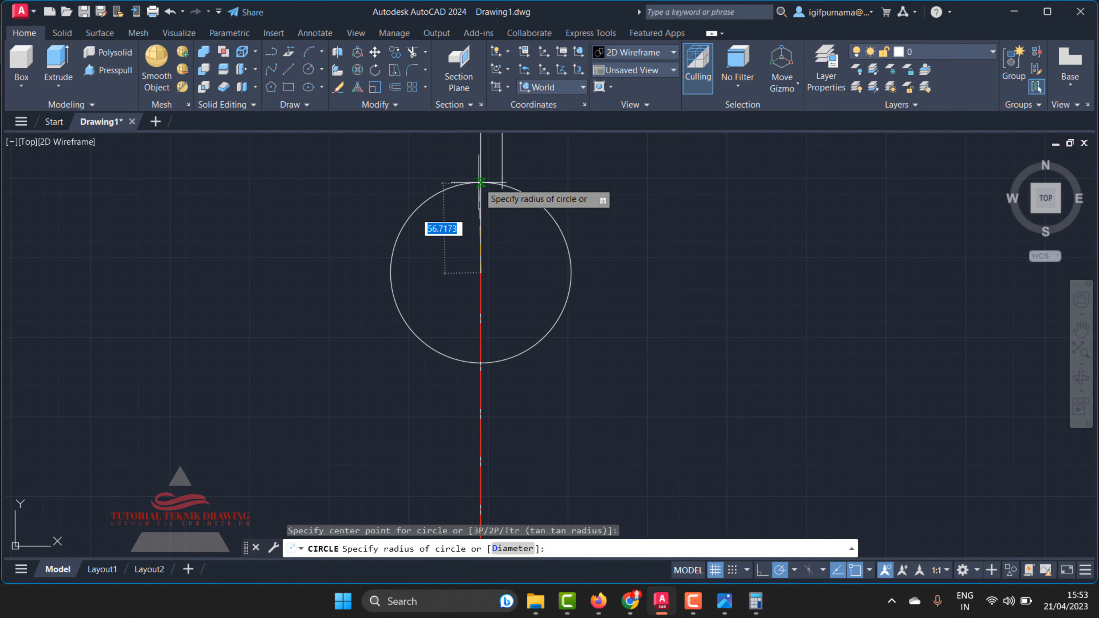
click(480, 188)
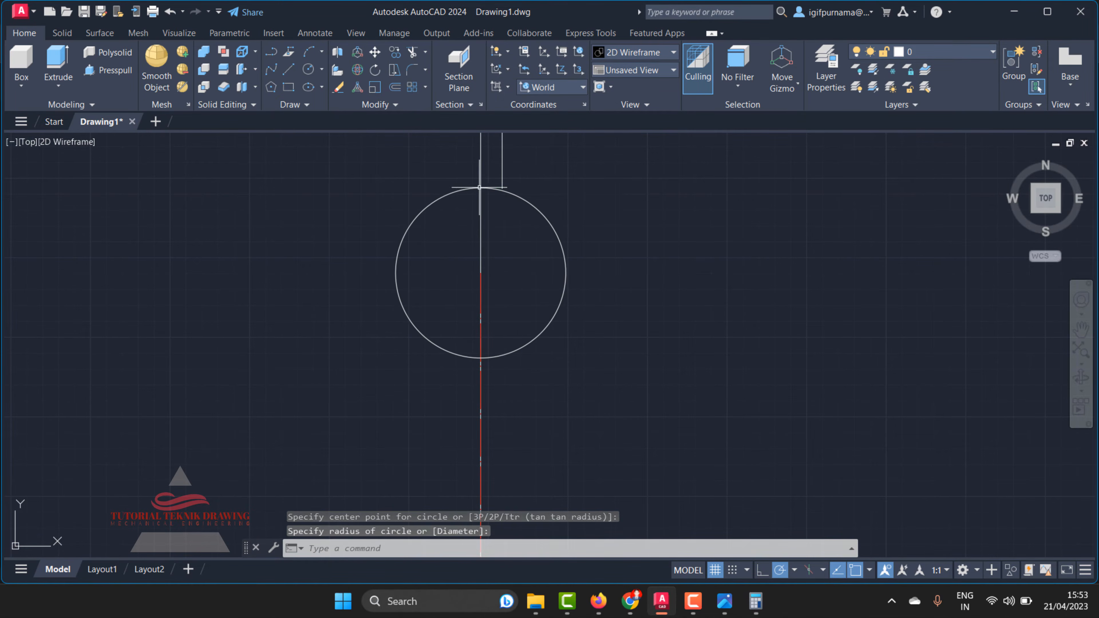
scroll(490, 180, up, 4)
scroll(530, 208, down, 4)
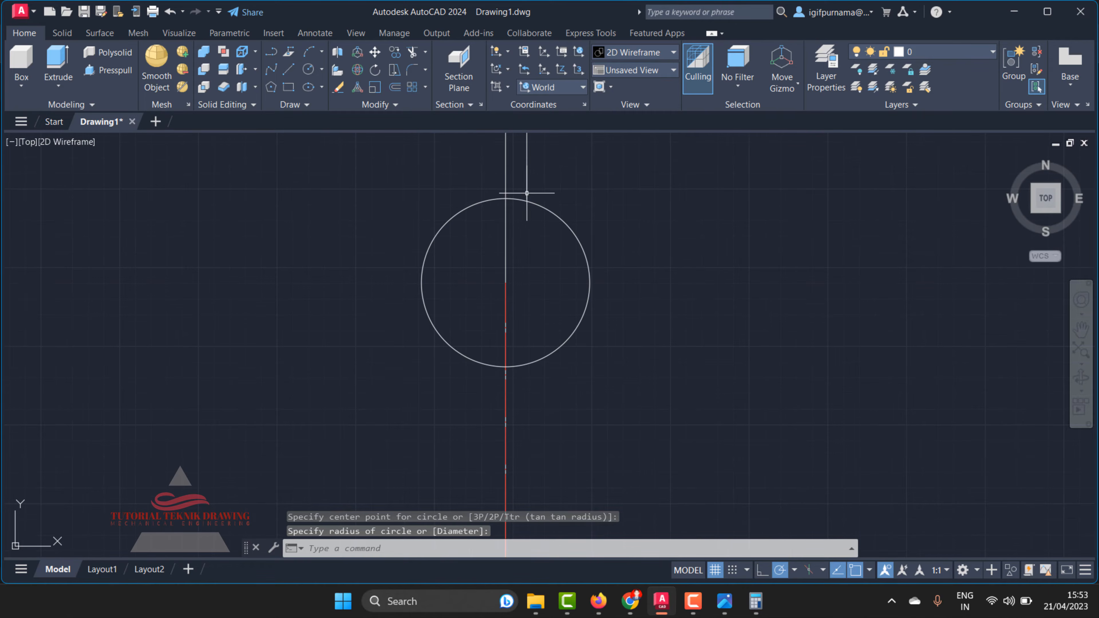
Examine the reference image for the body's lower part and base dimensions, and return to the AutoCAD drawing.
click(725, 608)
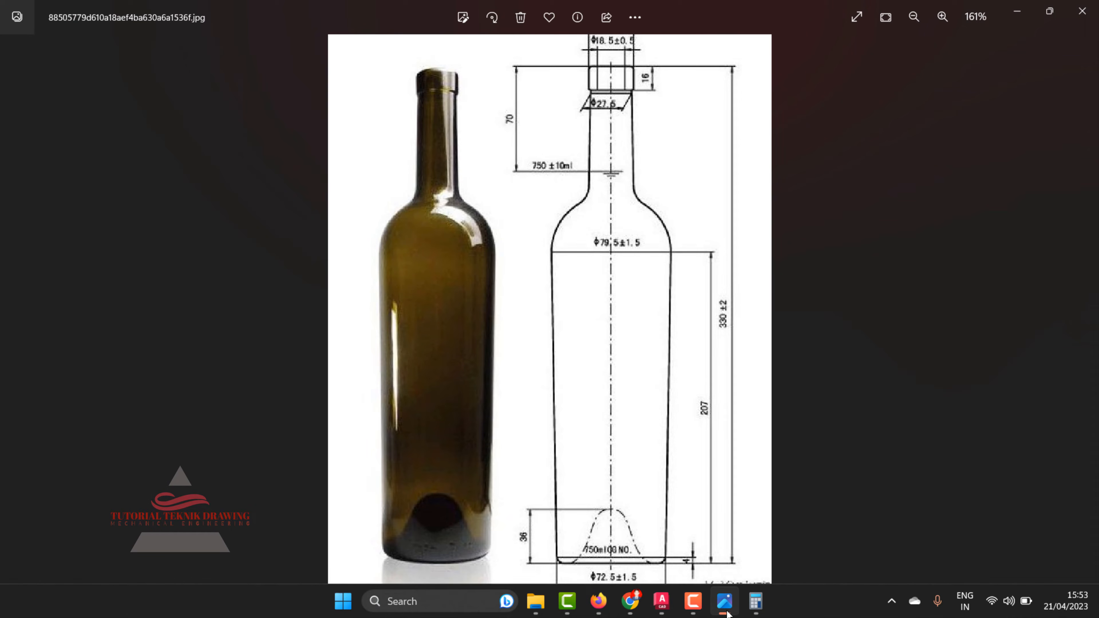
click(726, 612)
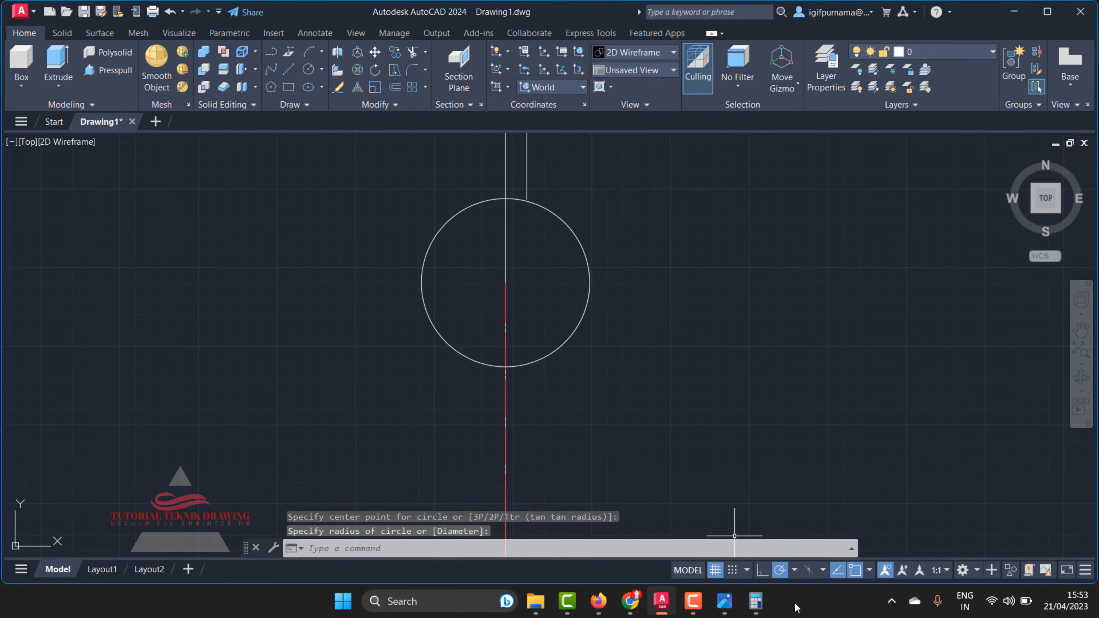
click(735, 607)
click(725, 604)
scroll(572, 238, down, 5)
scroll(579, 351, up, 3)
click(729, 611)
scroll(650, 460, down, 1)
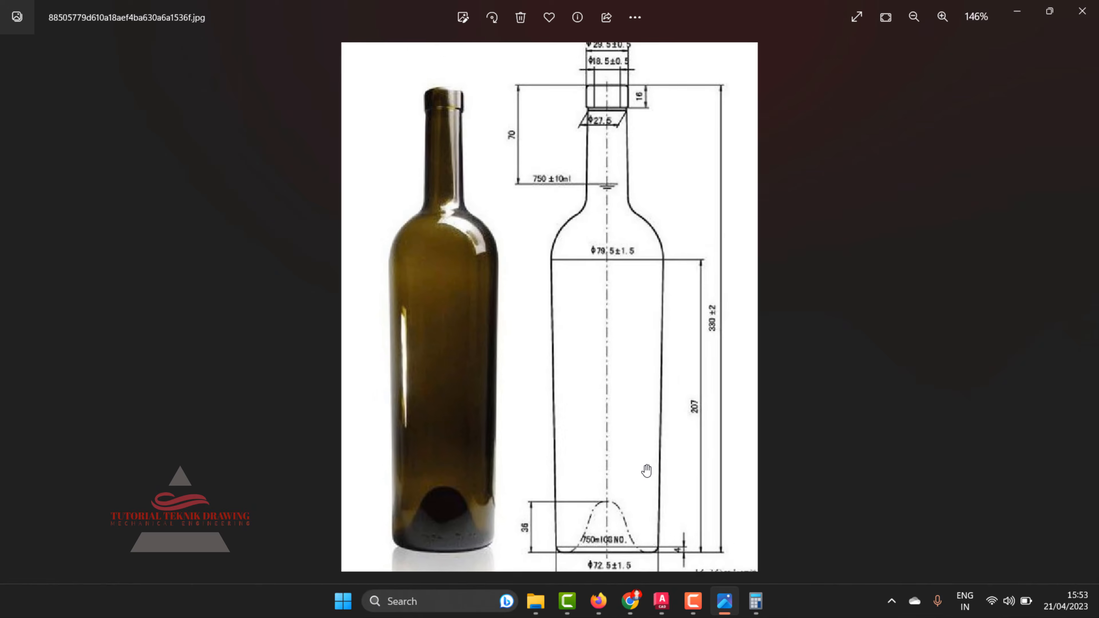
scroll(639, 491, up, 4)
drag(638, 492, 627, 358)
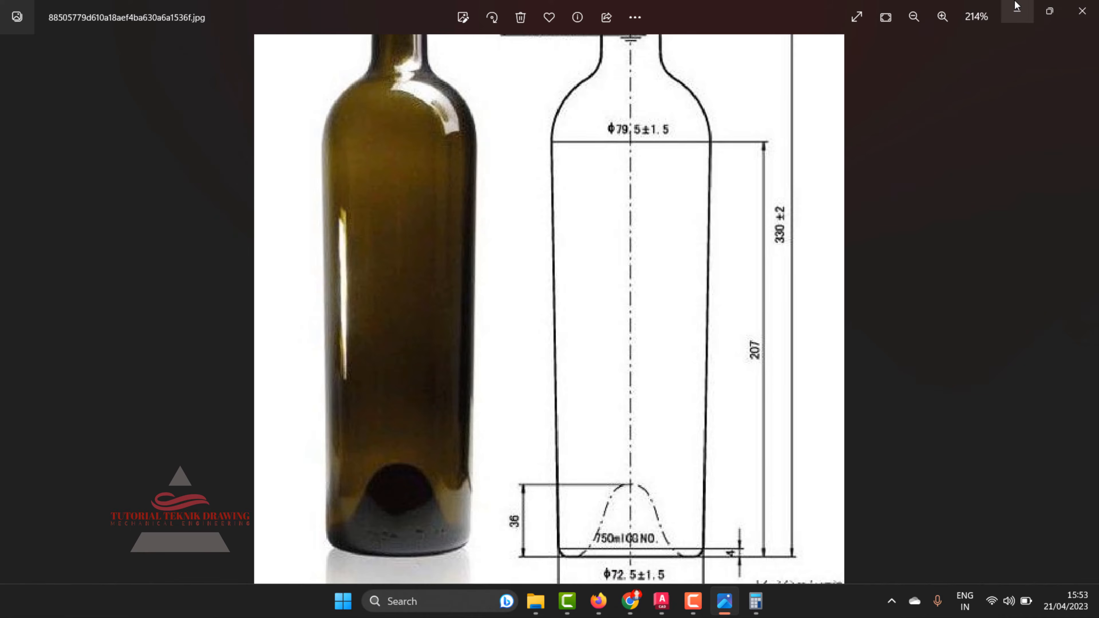
click(1017, 11)
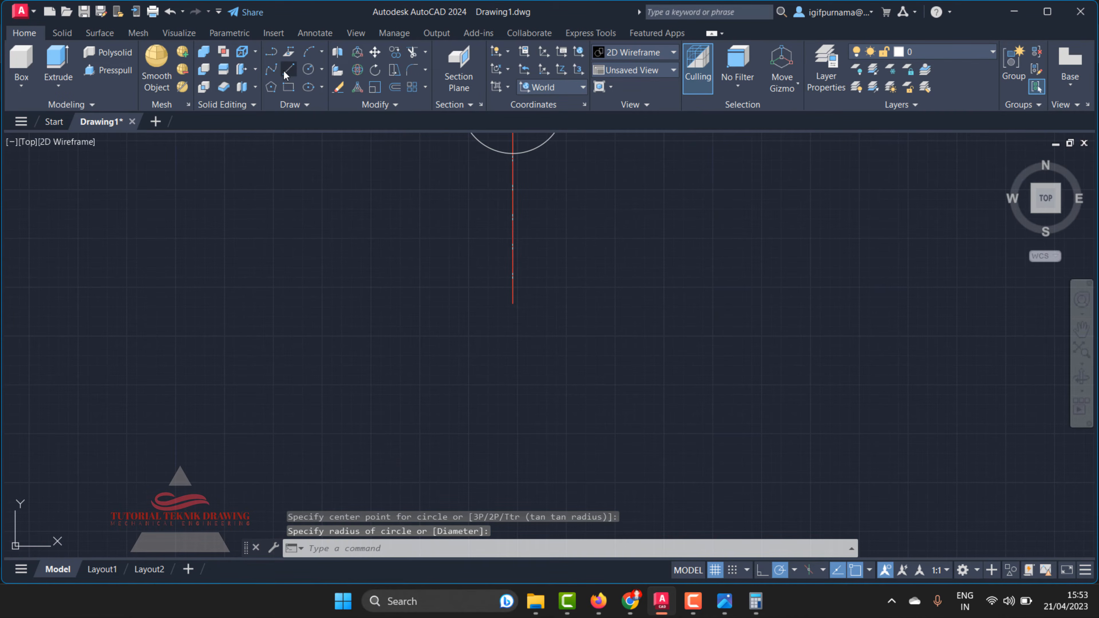
Draw a horizontal line 72 units long in the empty area below and left of the bottle's centre line.
click(283, 71)
click(385, 391)
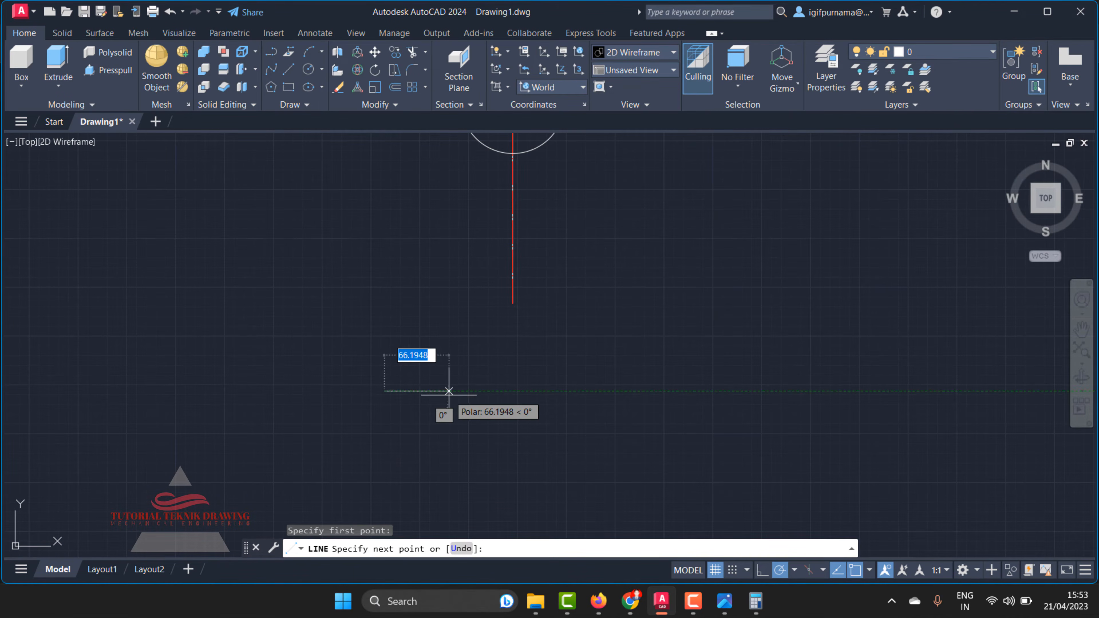
text(72)
key(Return)
key(Return)
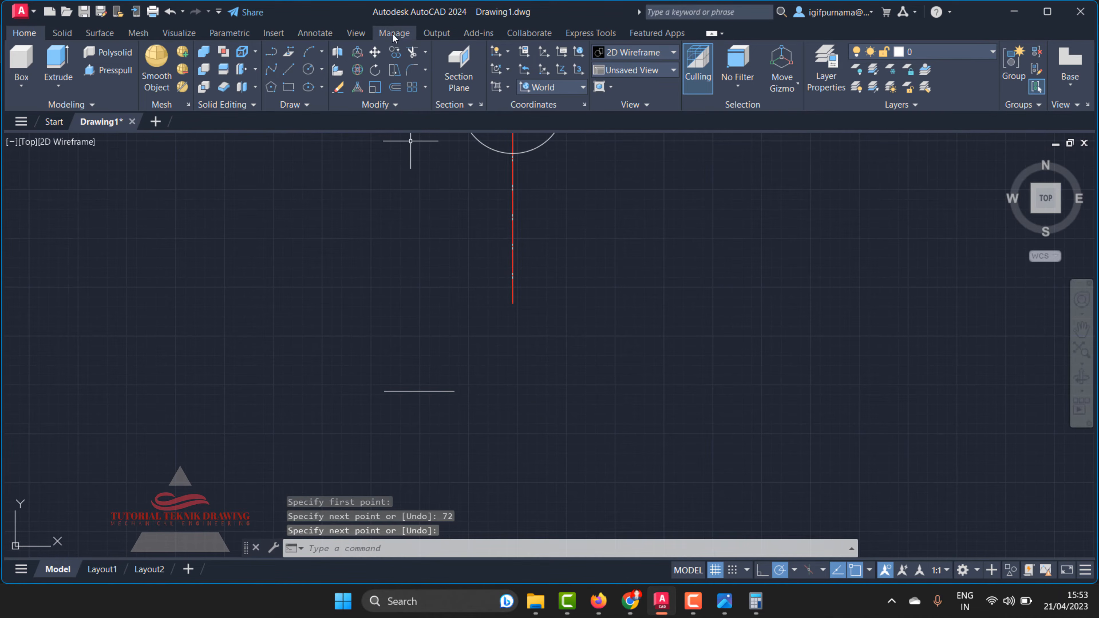
Move the 72-unit line by its midpoint onto the lower end of the bottle's centre line.
click(374, 53)
click(497, 400)
click(428, 380)
key(Return)
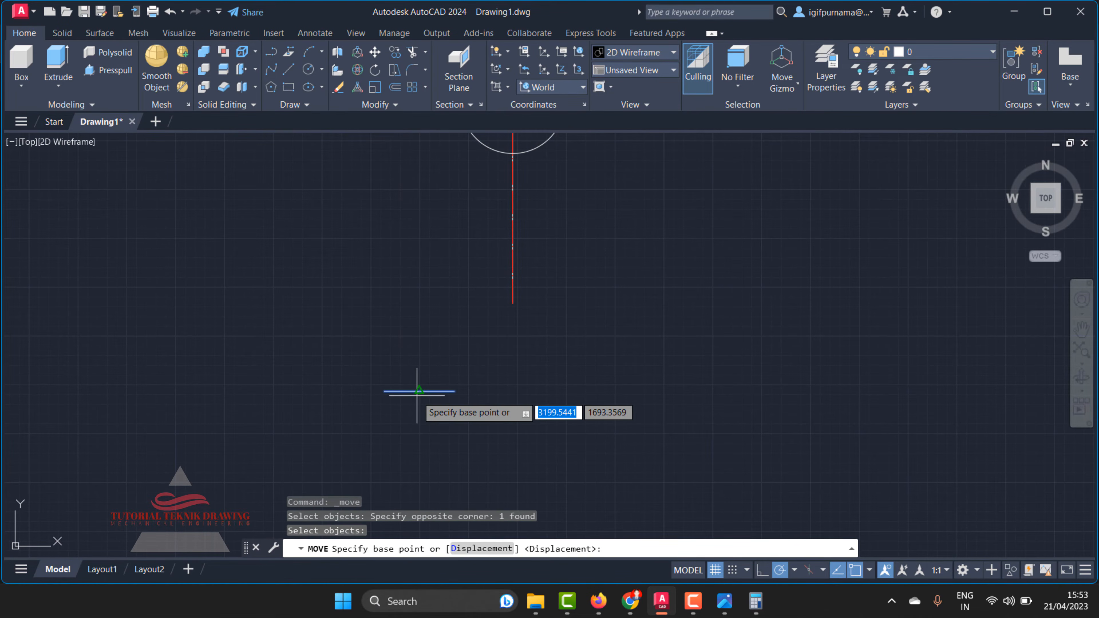
click(419, 391)
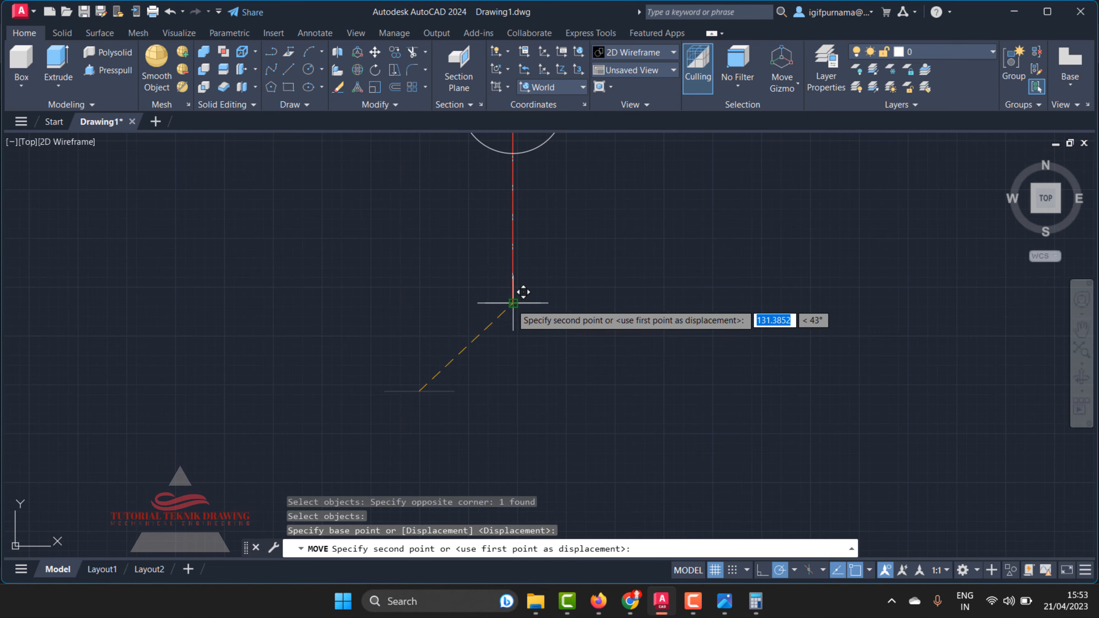
click(512, 303)
click(288, 69)
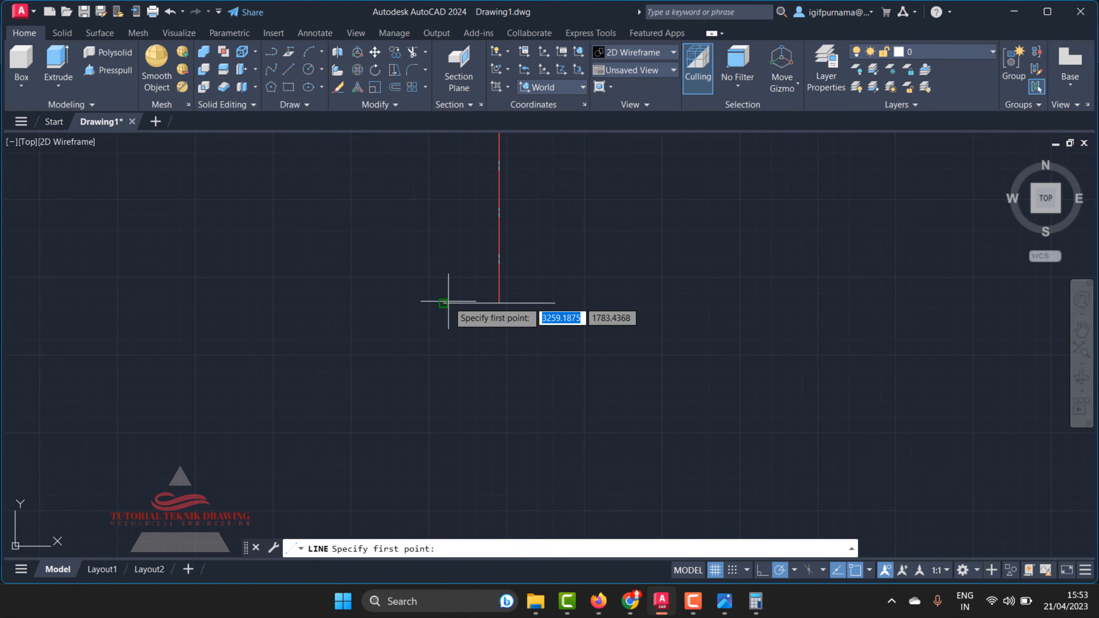
click(446, 302)
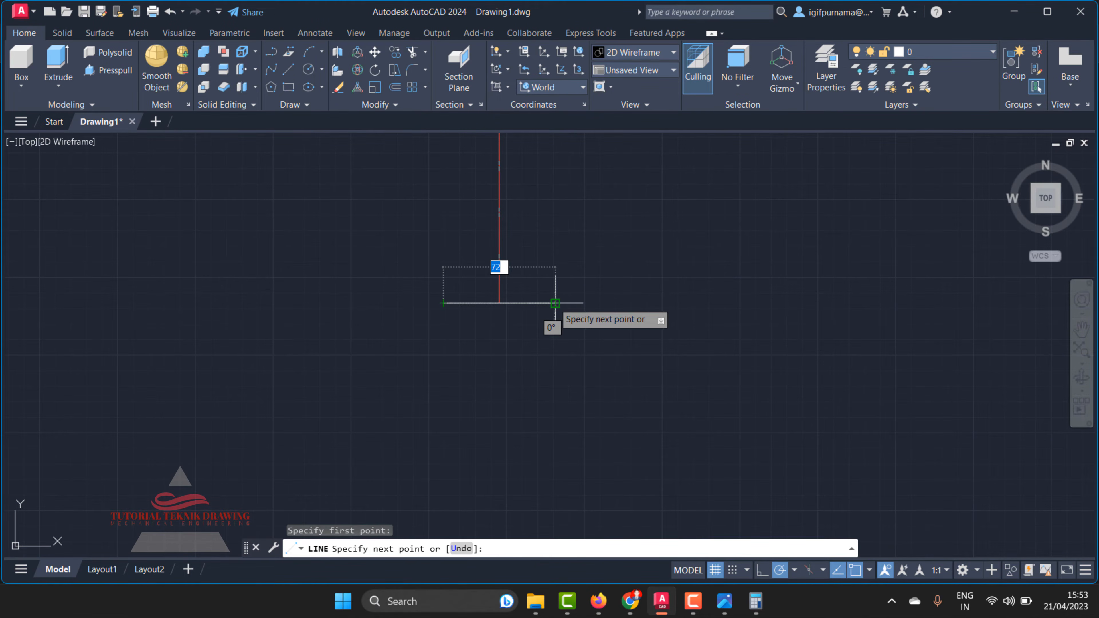
key(Escape)
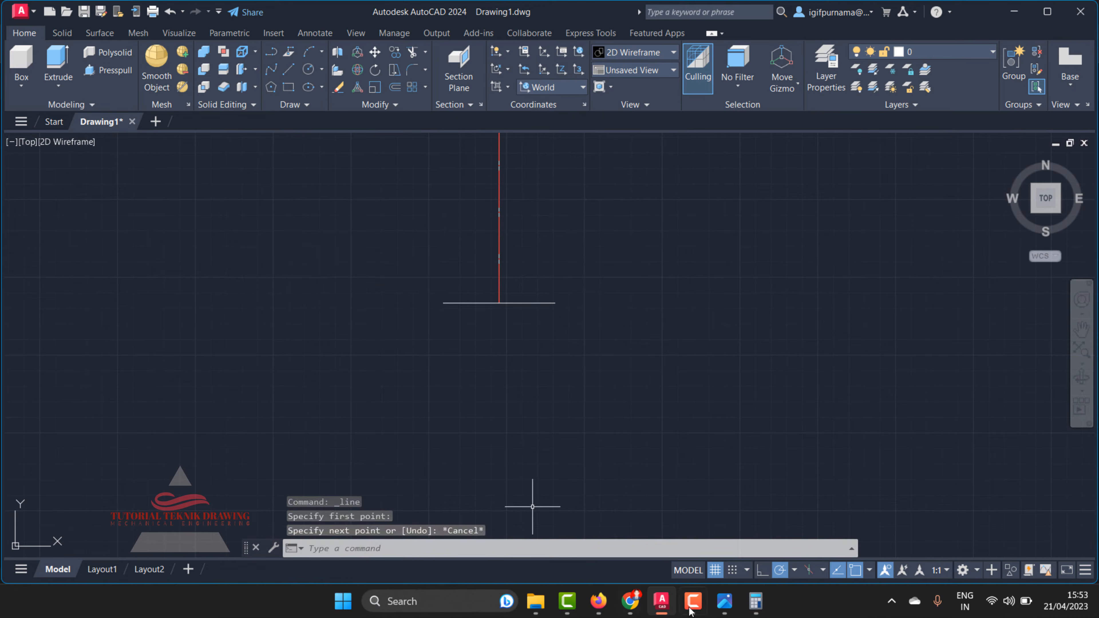
Check the body shape in the reference image and erase the circle at the bottle's shoulder.
click(729, 599)
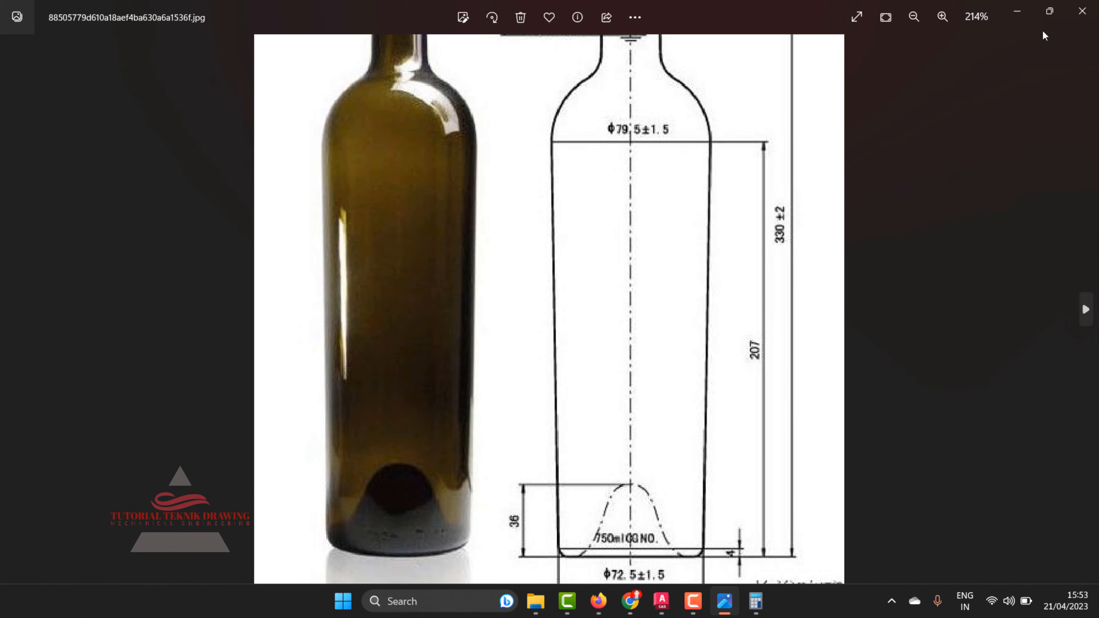
click(1017, 11)
scroll(558, 320, down, 5)
scroll(529, 289, up, 2)
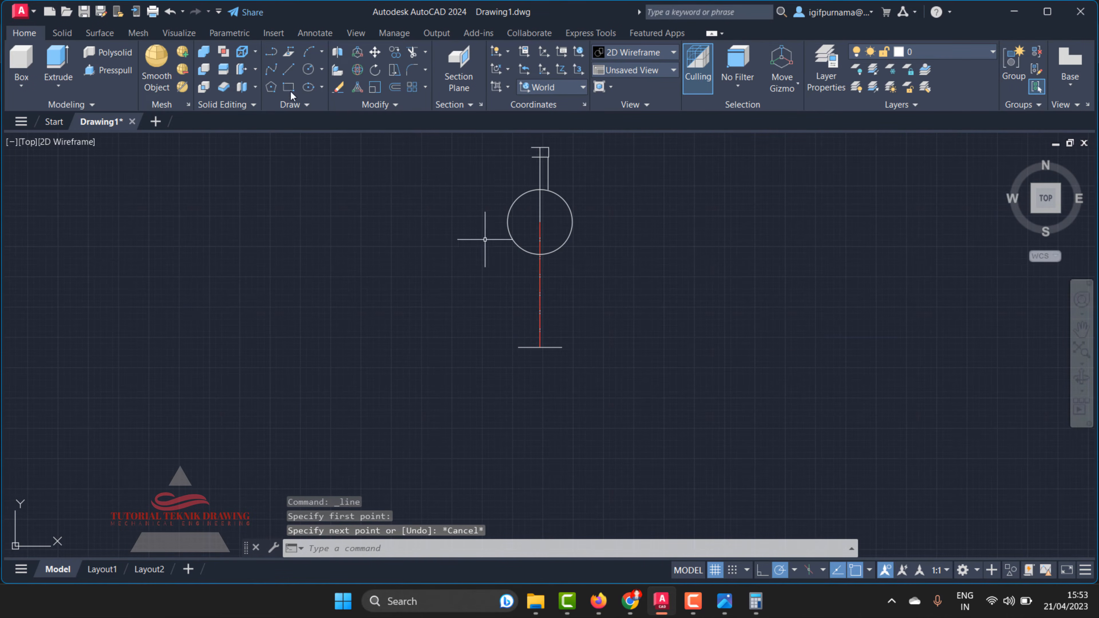
click(341, 89)
click(502, 185)
click(577, 261)
key(Return)
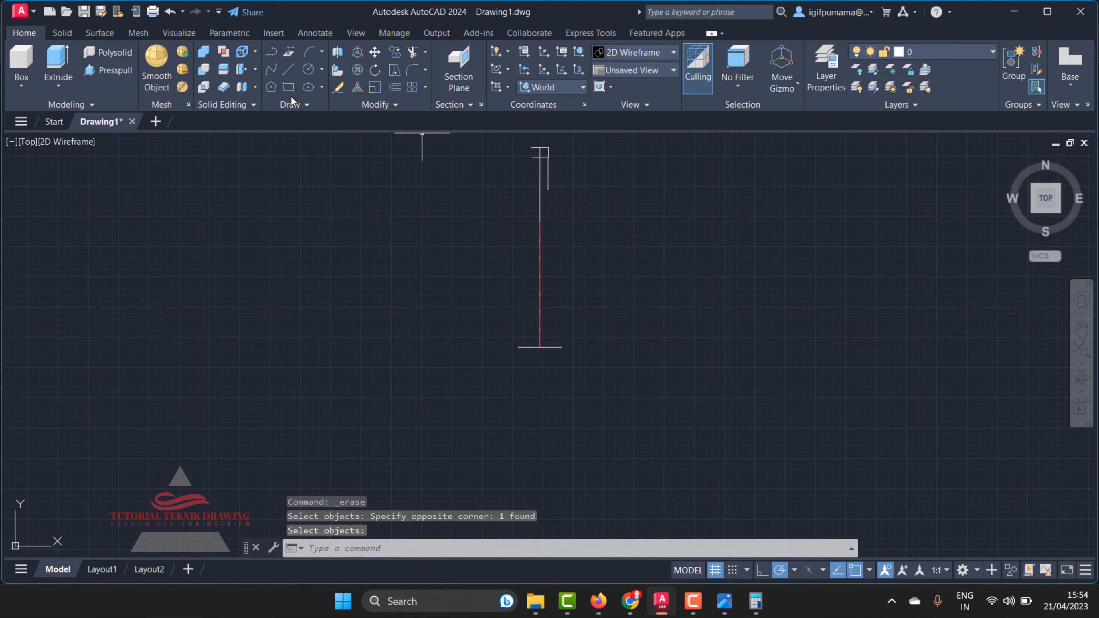
Draw a vertical line from the base line's right end up to just above the neck line's lower end.
click(290, 69)
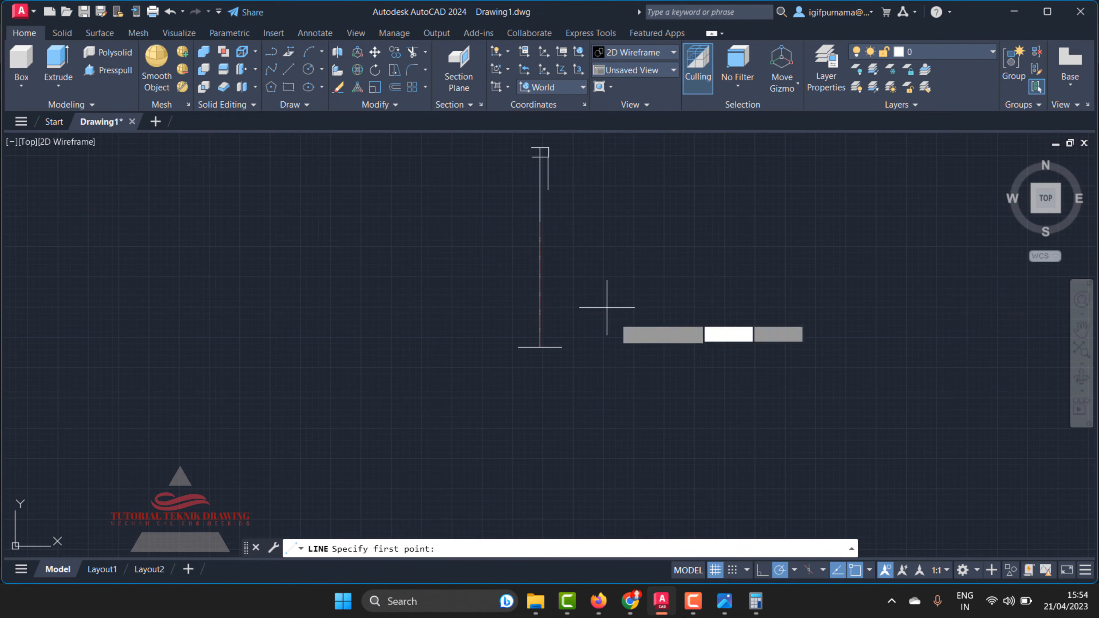
click(561, 347)
click(561, 183)
right_click(562, 184)
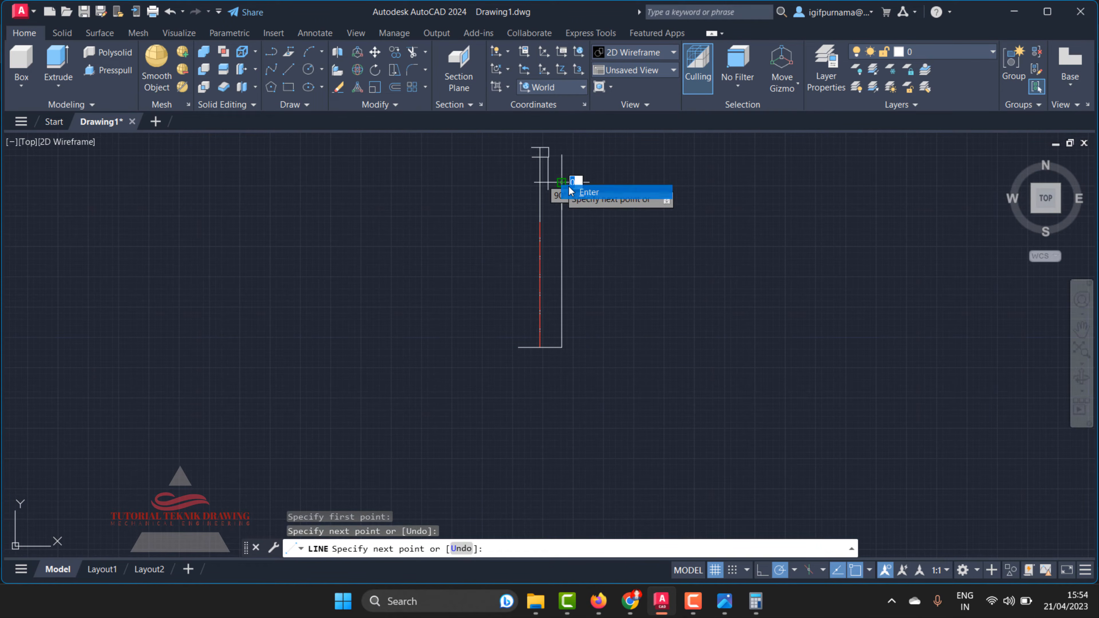
click(579, 187)
Copy the right vertical body line to the left end of the base line.
click(394, 52)
click(577, 277)
click(554, 295)
right_click(558, 329)
click(561, 347)
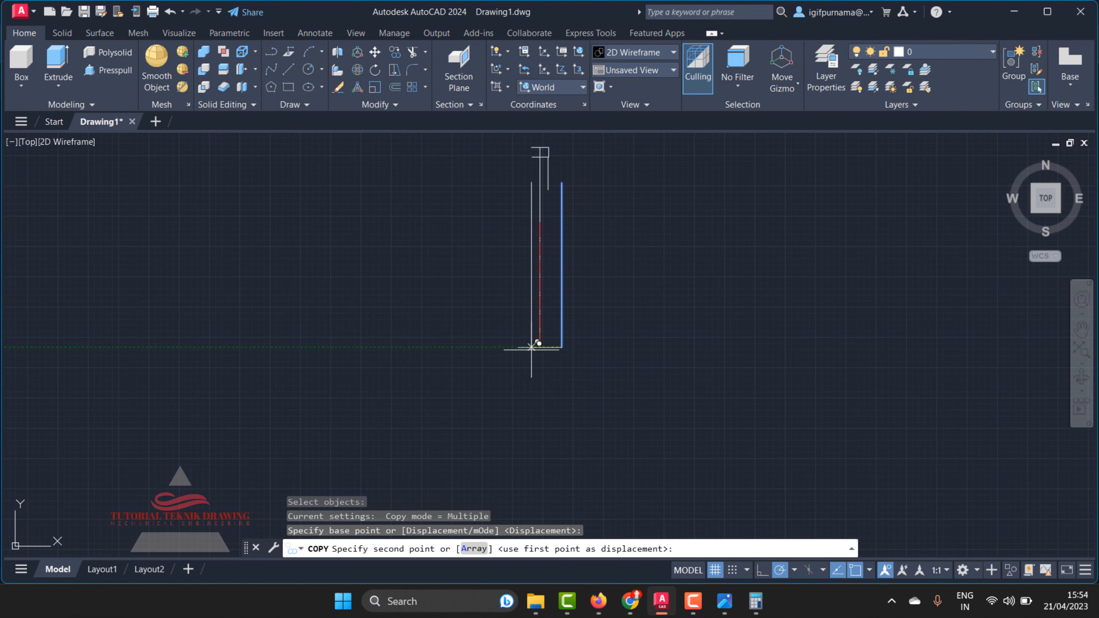
right_click(522, 348)
click(550, 355)
Draw a circle centred on the upper end of the 207-unit line, with its radius reaching the right body line.
scroll(554, 209, up, 10)
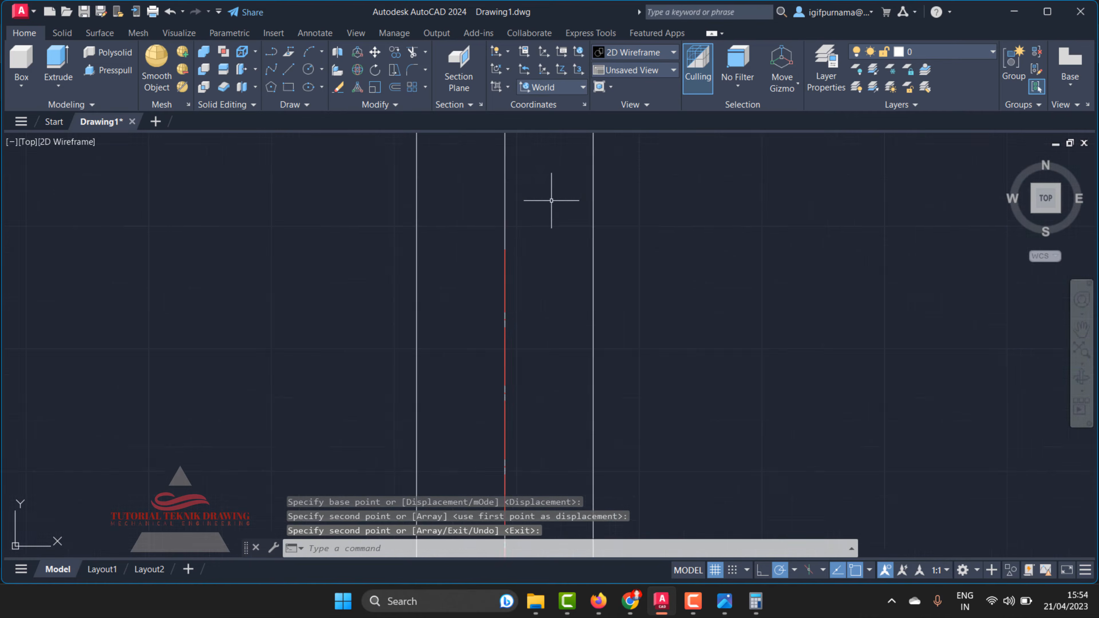
scroll(528, 214, down, 2)
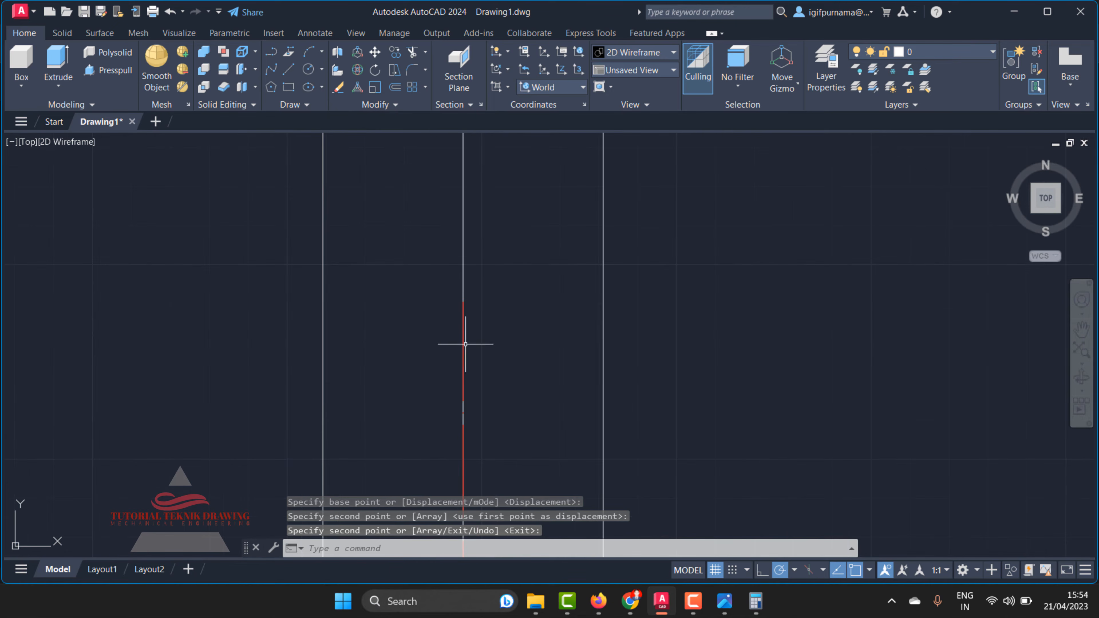
click(308, 67)
click(463, 300)
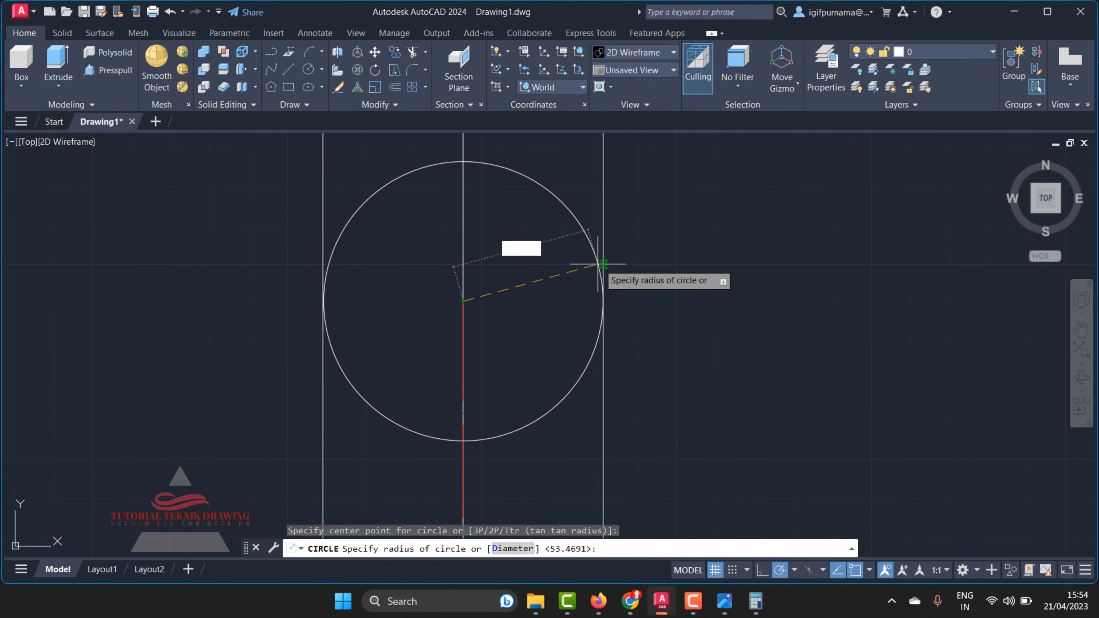
click(601, 302)
Extend the right neck line down to the shoulder circle.
scroll(584, 299, down, 4)
scroll(544, 242, up, 4)
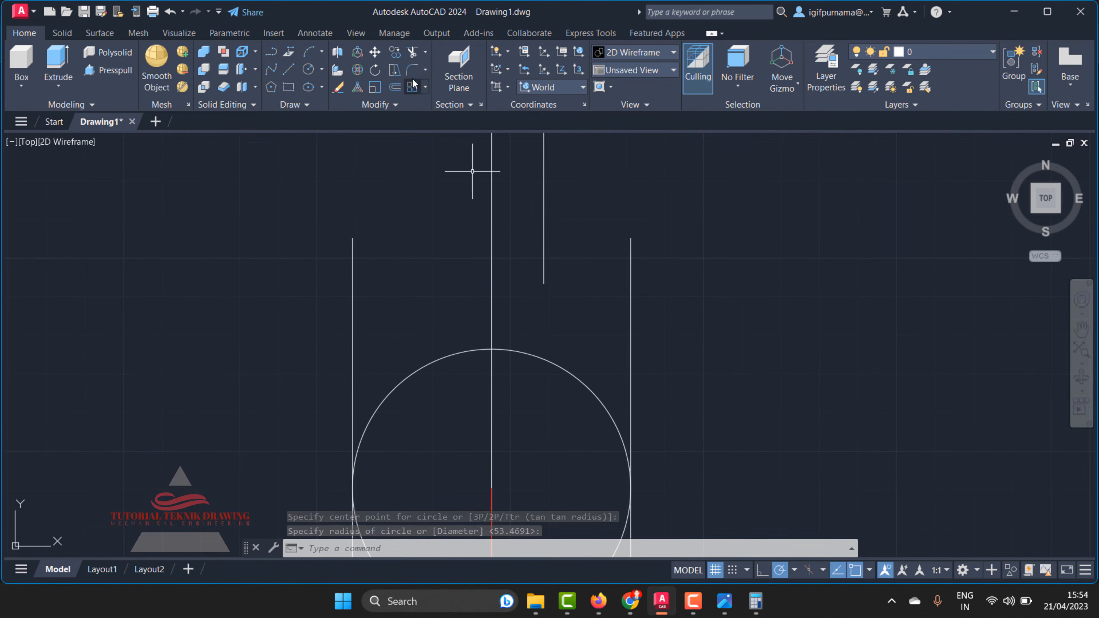
click(426, 55)
click(423, 105)
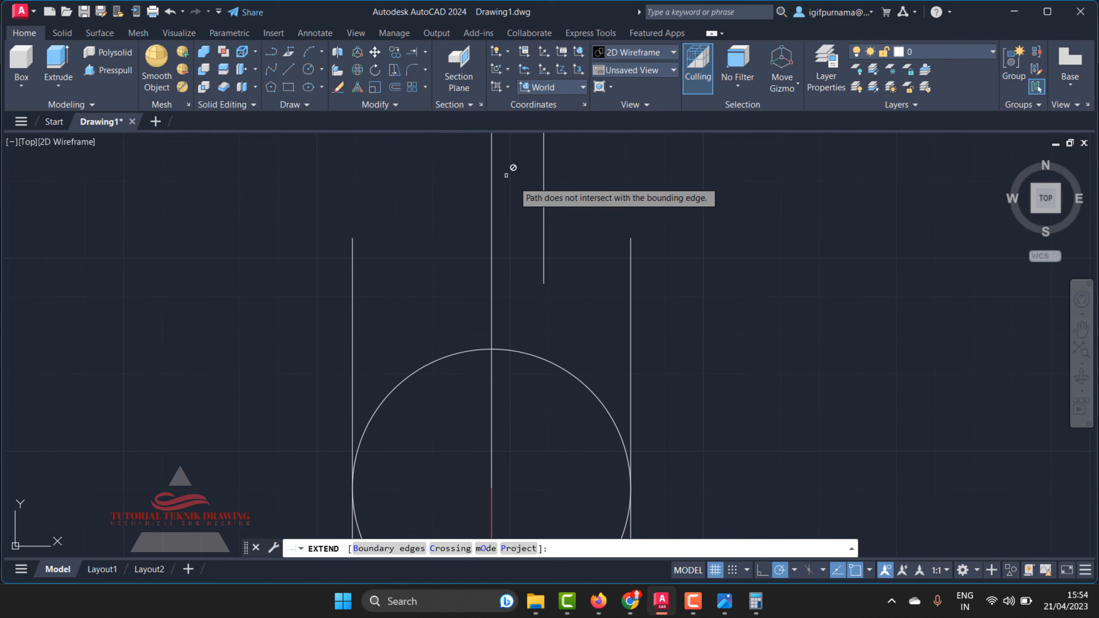
click(542, 227)
right_click(572, 235)
click(589, 245)
Check the shoulder shape in the reference image and trim away the circle's left half and lower right quarter.
scroll(562, 247, down, 1)
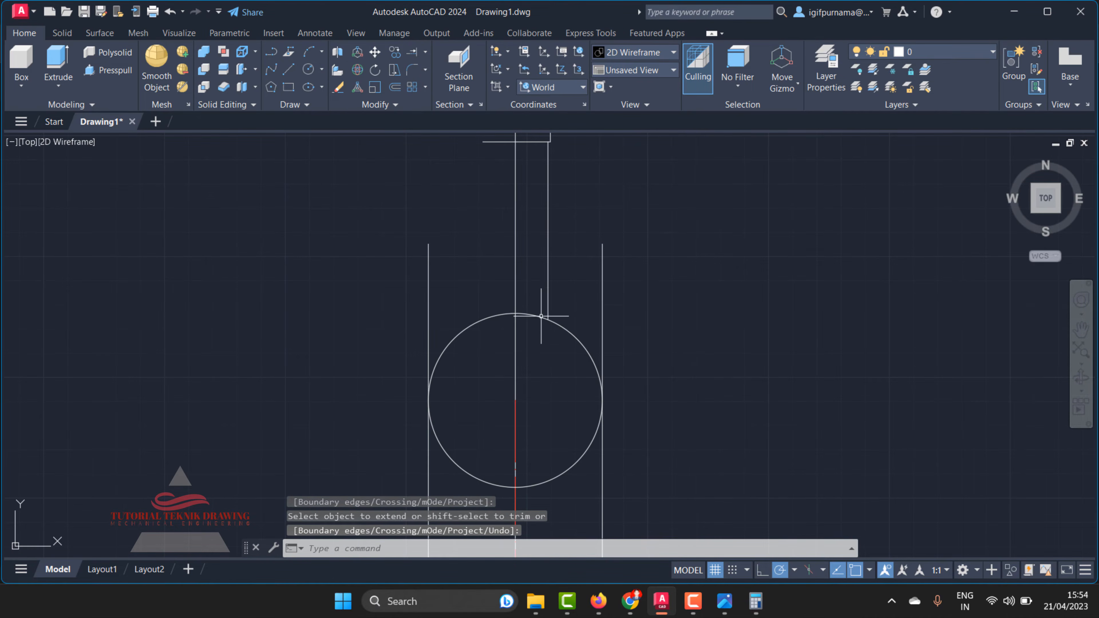
click(725, 598)
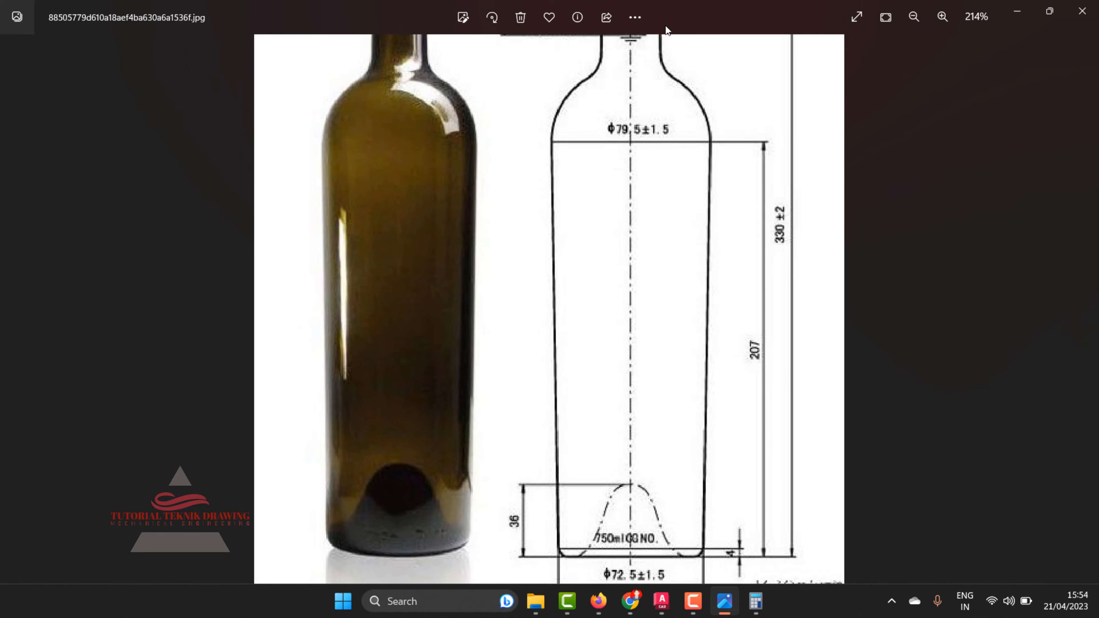
scroll(701, 80, up, 3)
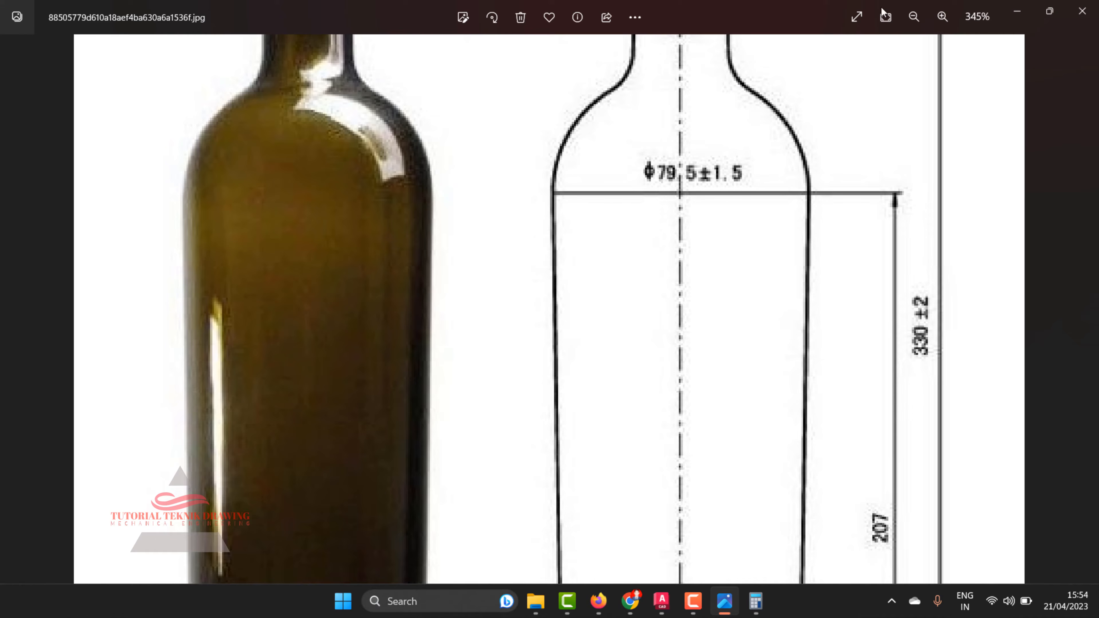
click(1017, 11)
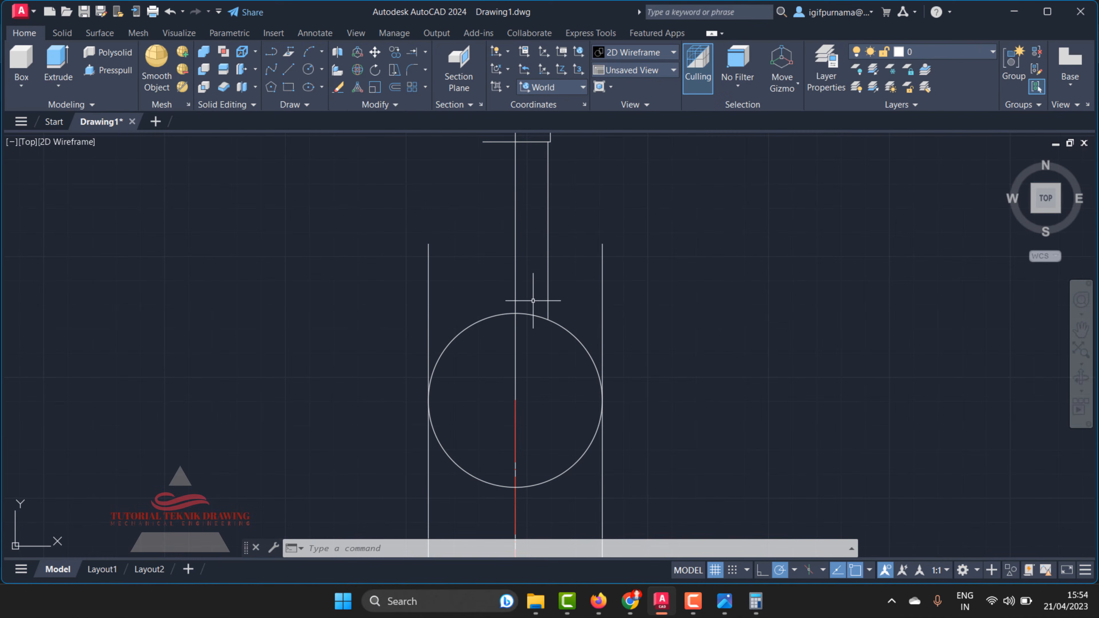
click(411, 52)
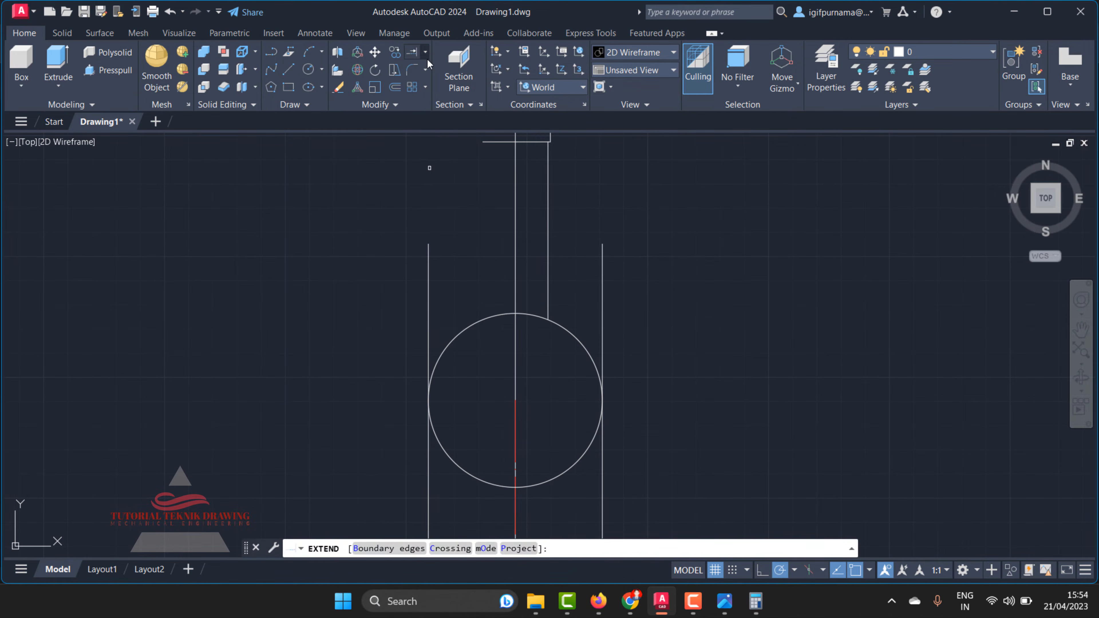
click(483, 359)
click(473, 304)
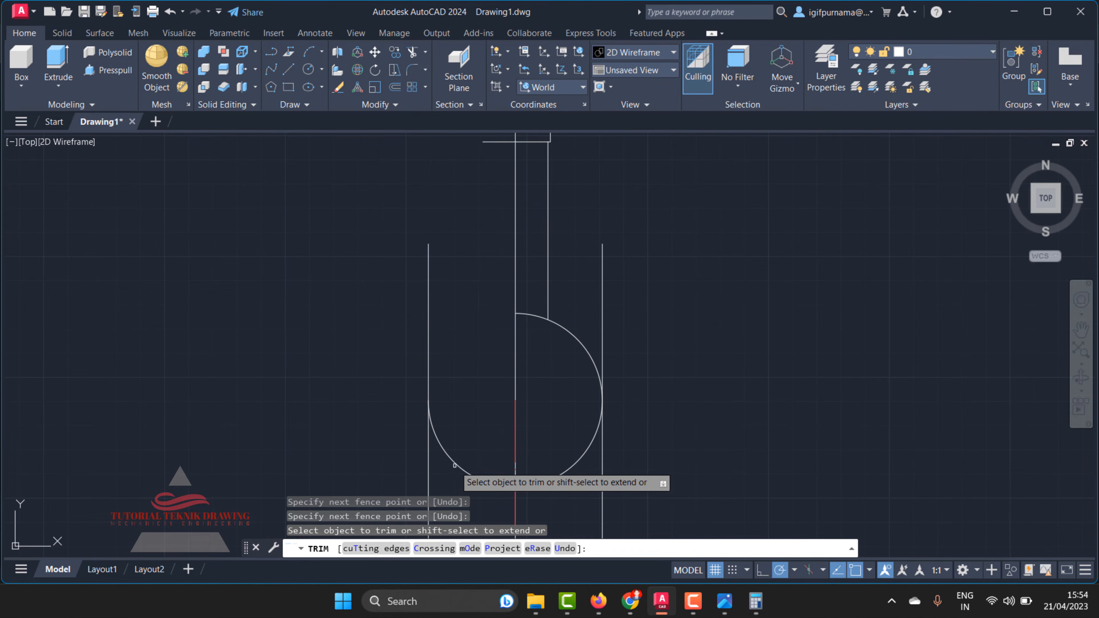
click(467, 472)
click(565, 480)
click(557, 455)
right_click(633, 353)
Trim away the remaining arc between the centre line and the neck line.
click(541, 348)
key(Return)
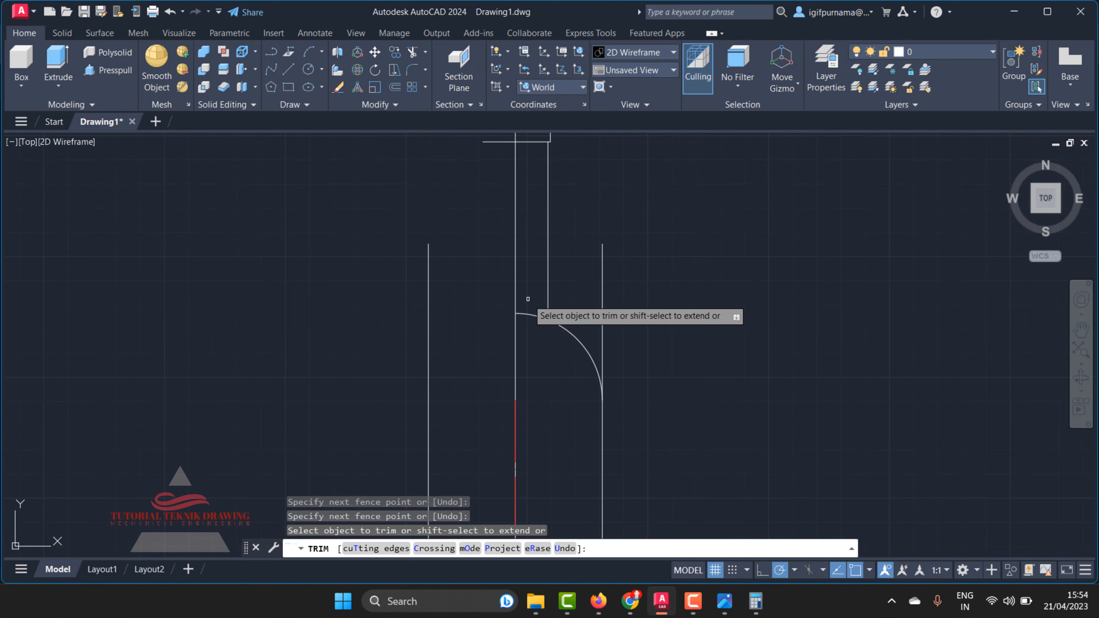
click(528, 315)
right_click(537, 303)
click(541, 305)
scroll(544, 298, up, 2)
click(412, 71)
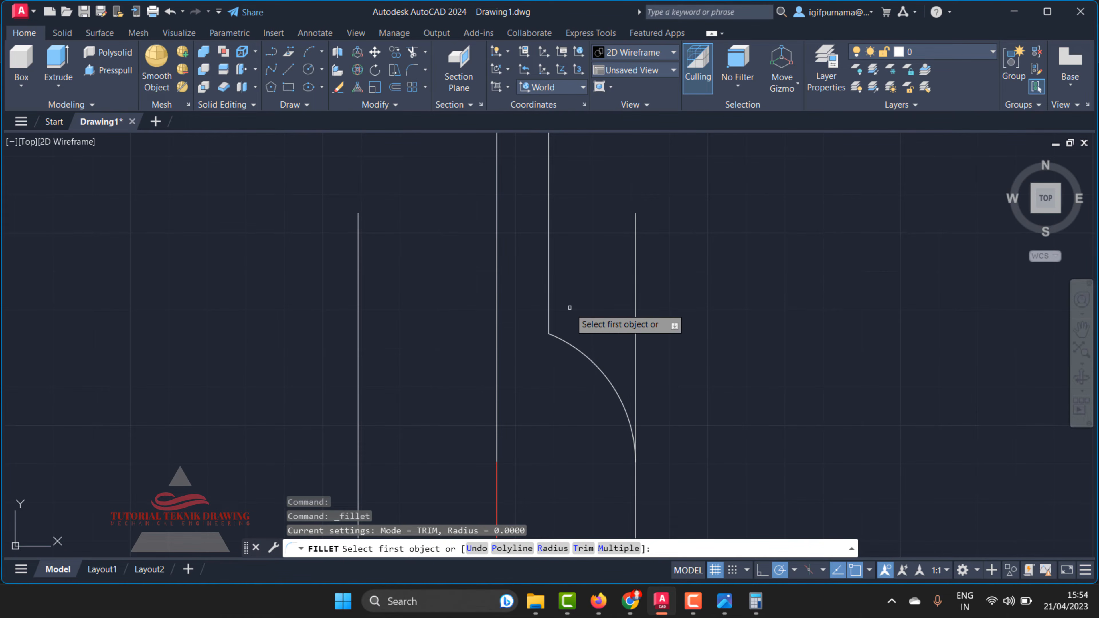
text(r)
key(Return)
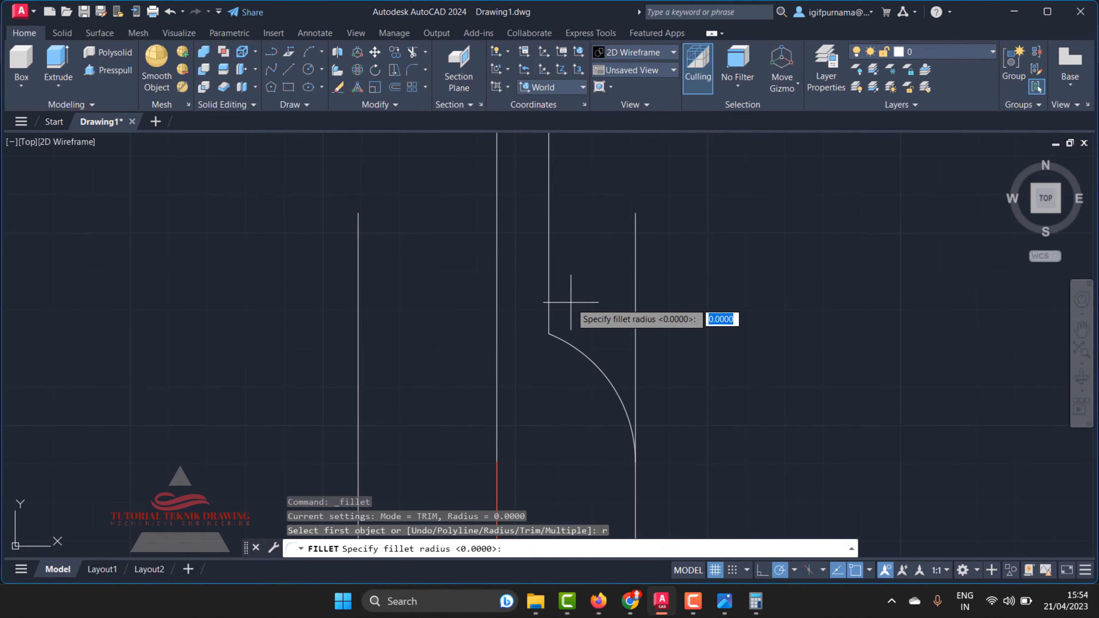
text(10)
key(Return)
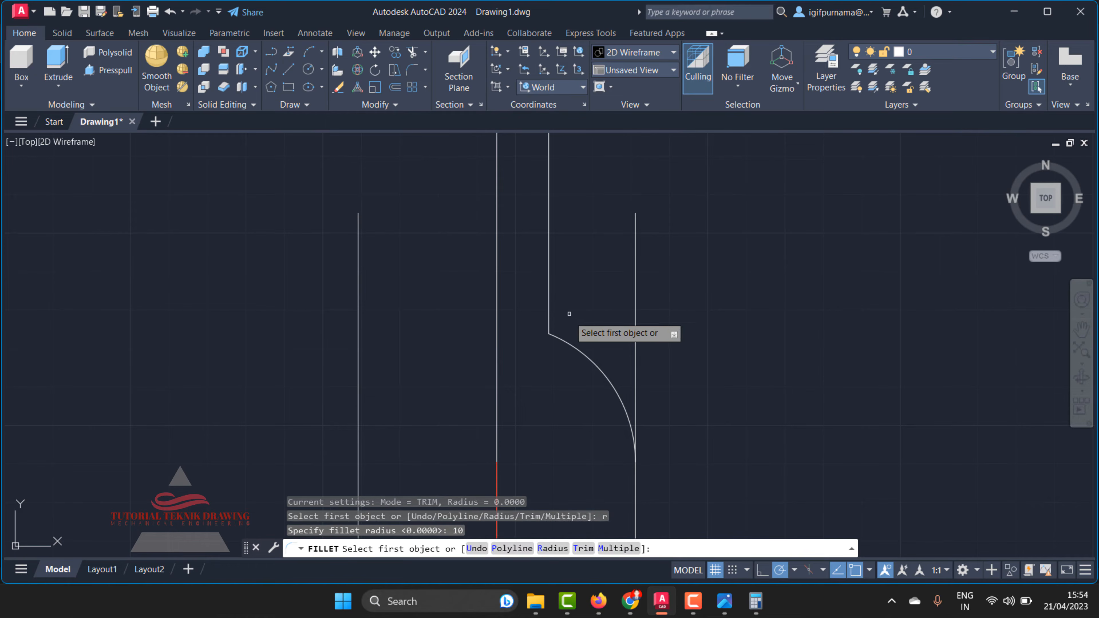
click(556, 340)
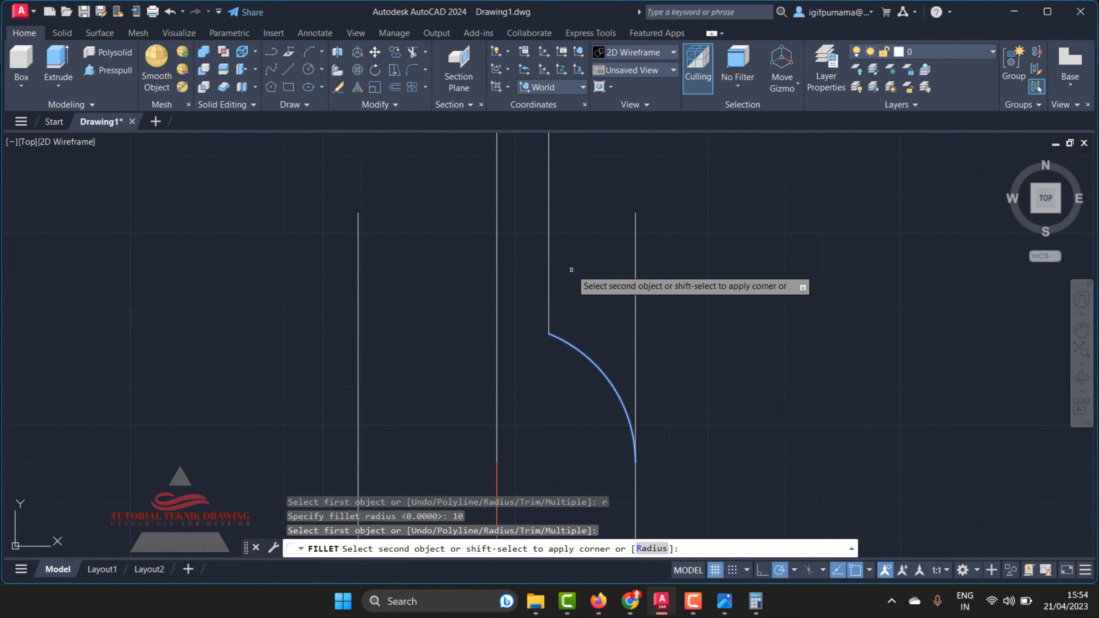
key(Escape)
text(r)
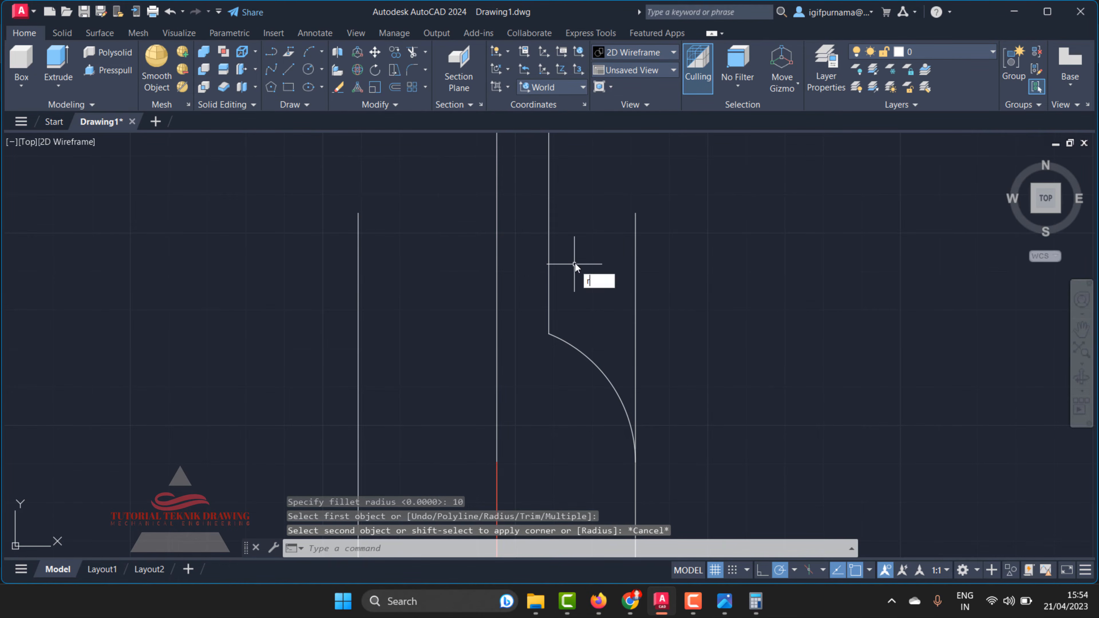
key(Return)
text(20)
key(Return)
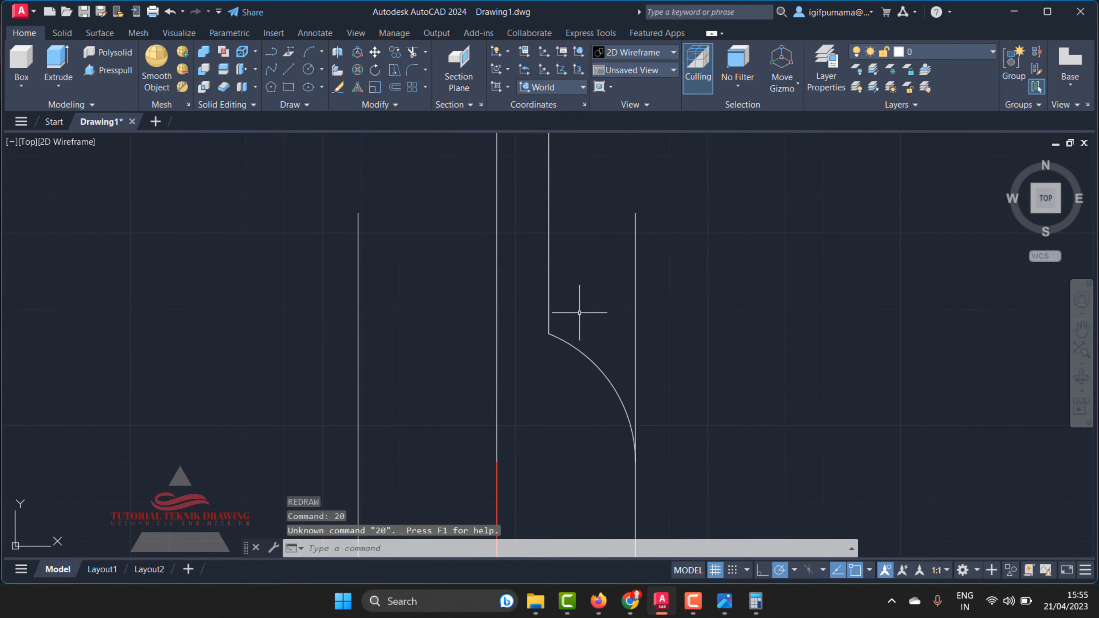
Fillet the corner between the shoulder arc and the right neck line with a radius of 20.
click(413, 69)
text(r)
key(Return)
text(2)
key(Return)
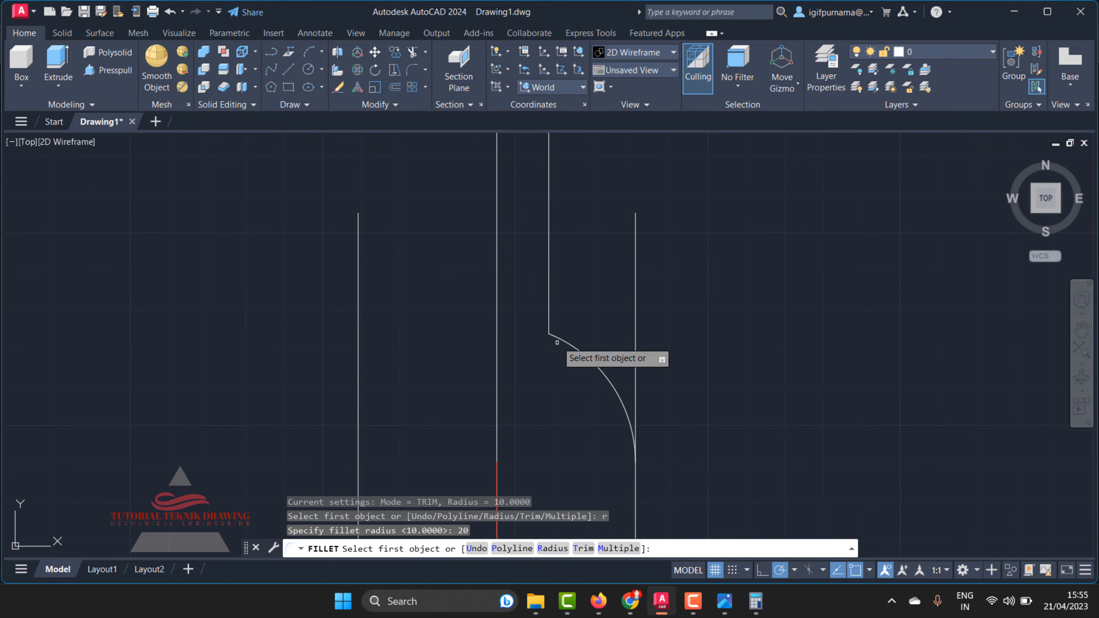
click(558, 341)
click(551, 279)
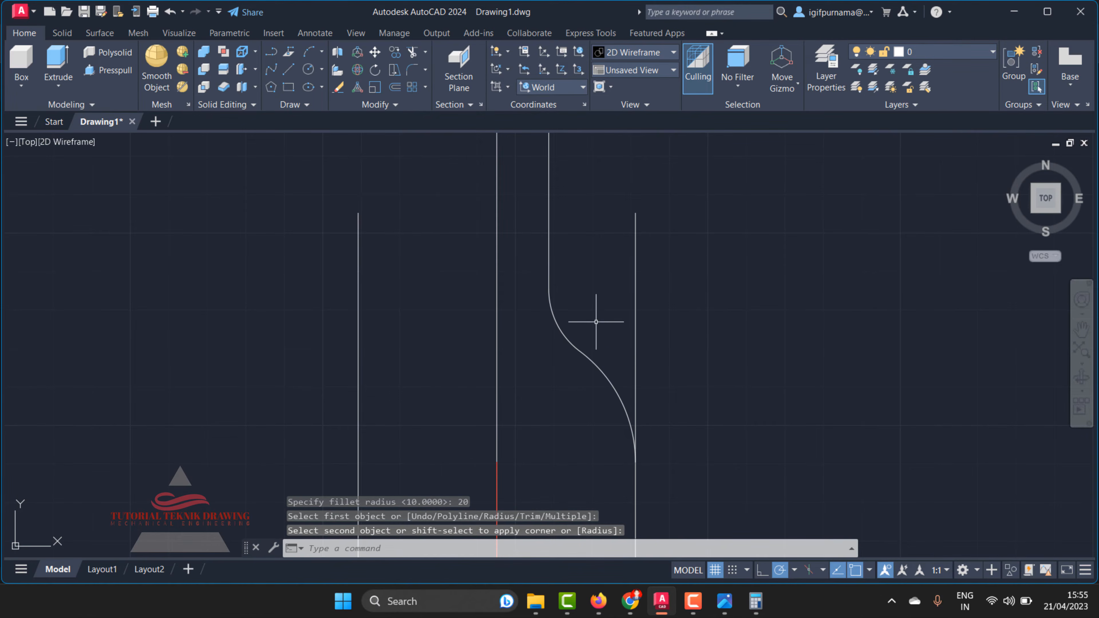
Trim away the part of the right body line that extends above the shoulder arc.
scroll(541, 186, down, 4)
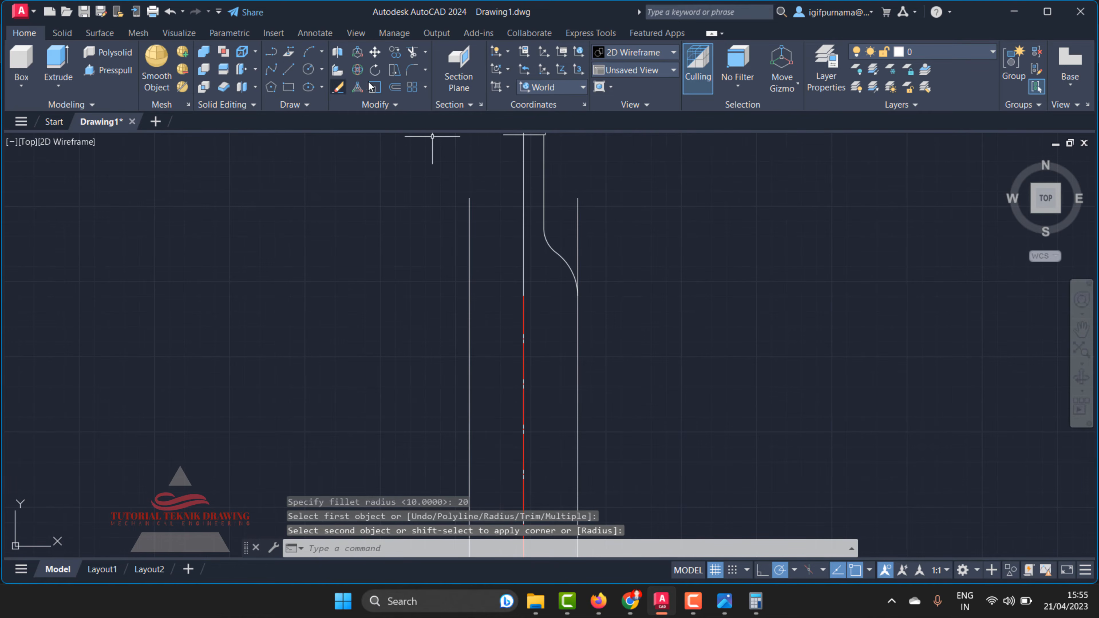
click(418, 58)
click(599, 233)
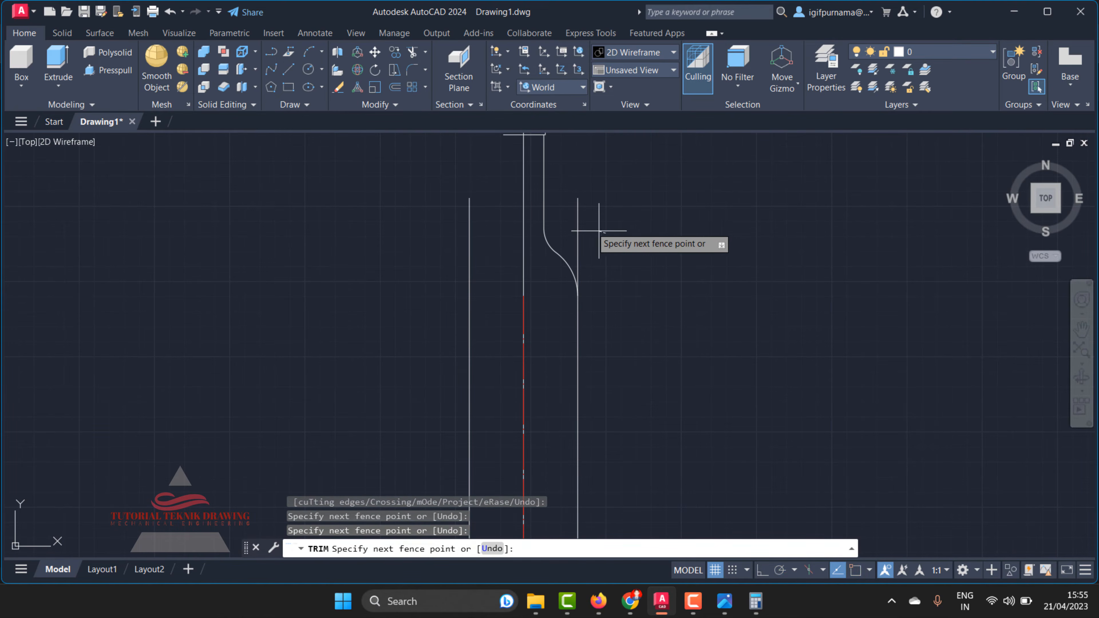
click(570, 211)
right_click(606, 208)
click(634, 217)
Erase the left vertical body line of the bottle.
click(338, 86)
click(485, 277)
click(452, 222)
right_click(453, 222)
scroll(452, 222, down, 2)
scroll(484, 331, up, 2)
scroll(510, 303, down, 1)
scroll(510, 303, down, 2)
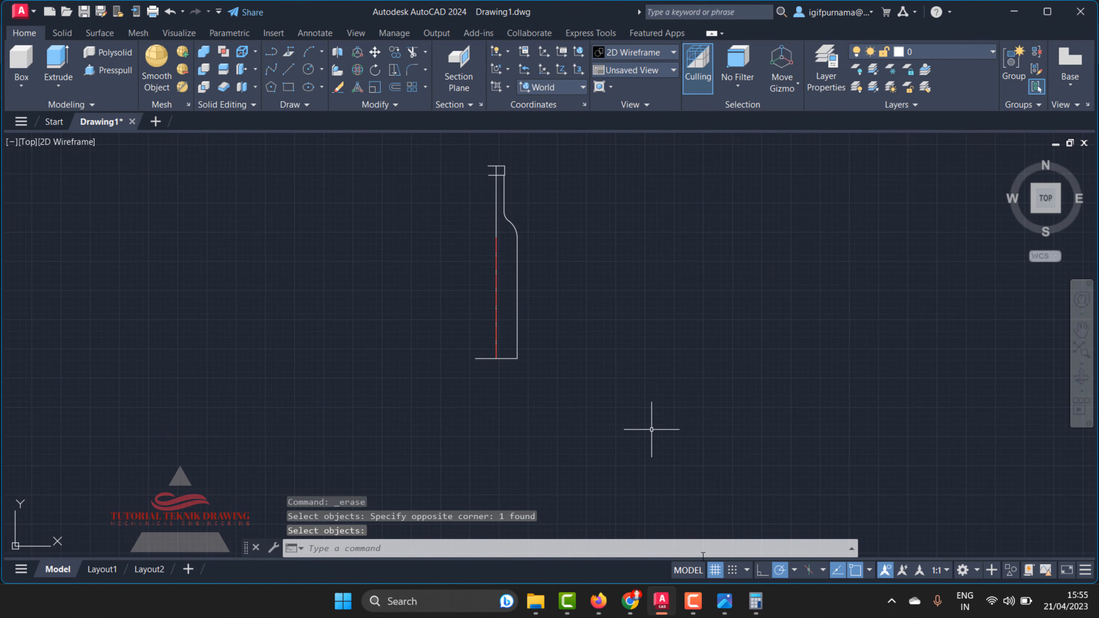
Check the base dimensions in the reference image and erase the long red centre line.
click(725, 602)
scroll(601, 301, down, 4)
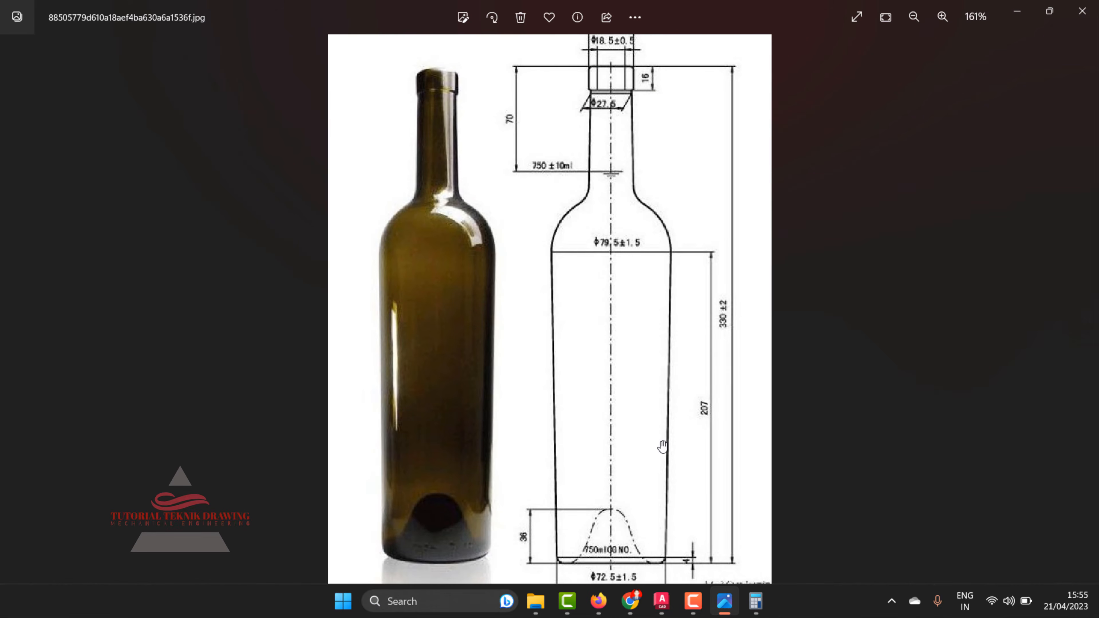
scroll(653, 396, up, 3)
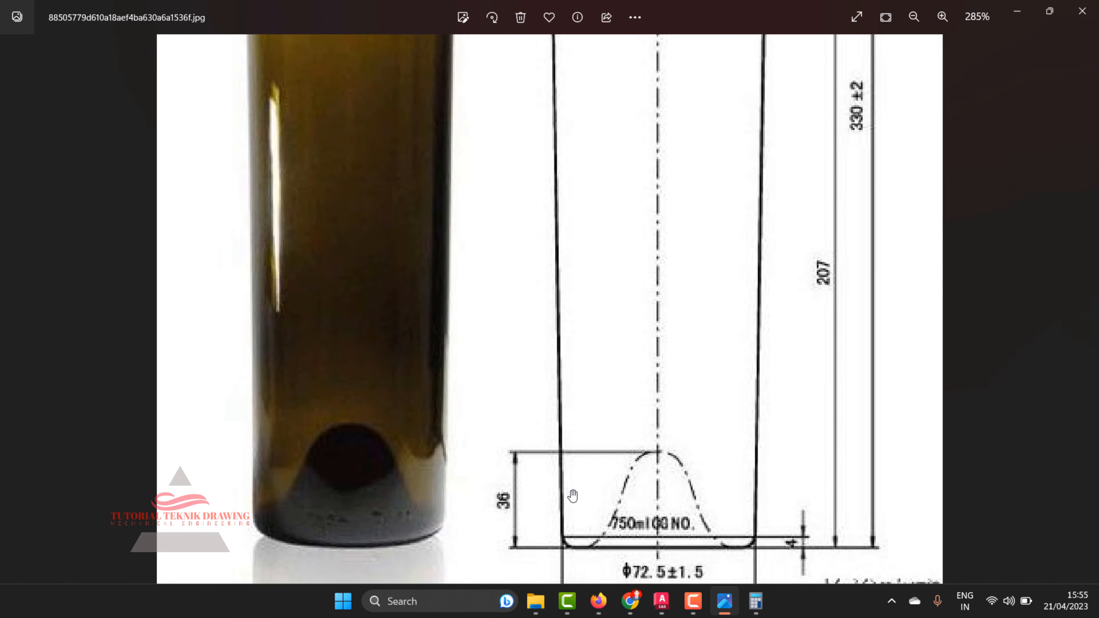
click(1017, 11)
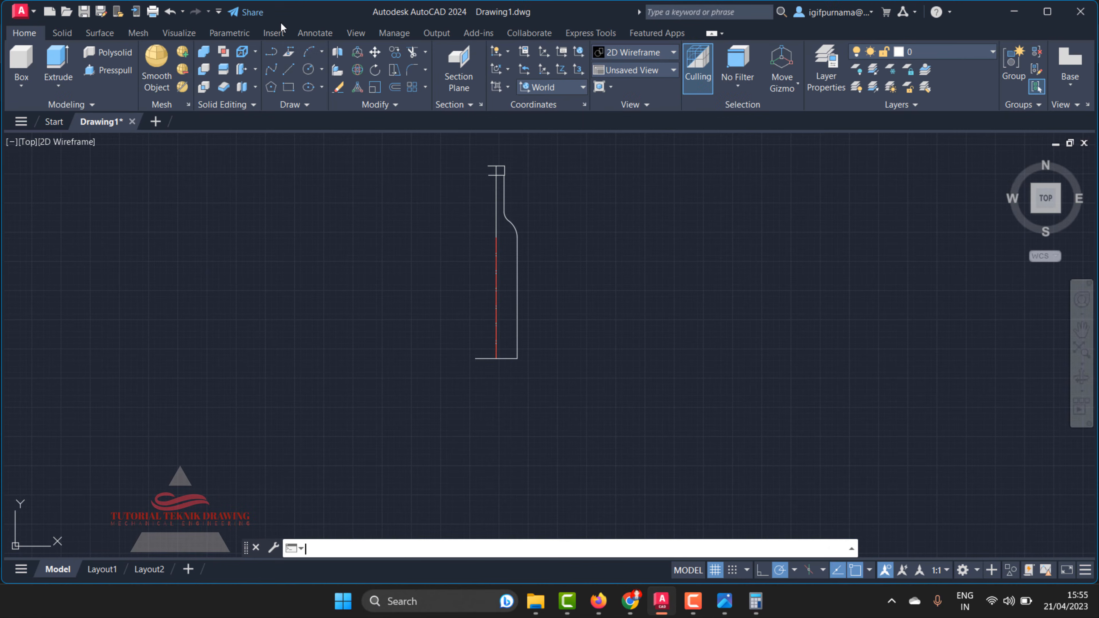
click(294, 71)
scroll(511, 368, up, 4)
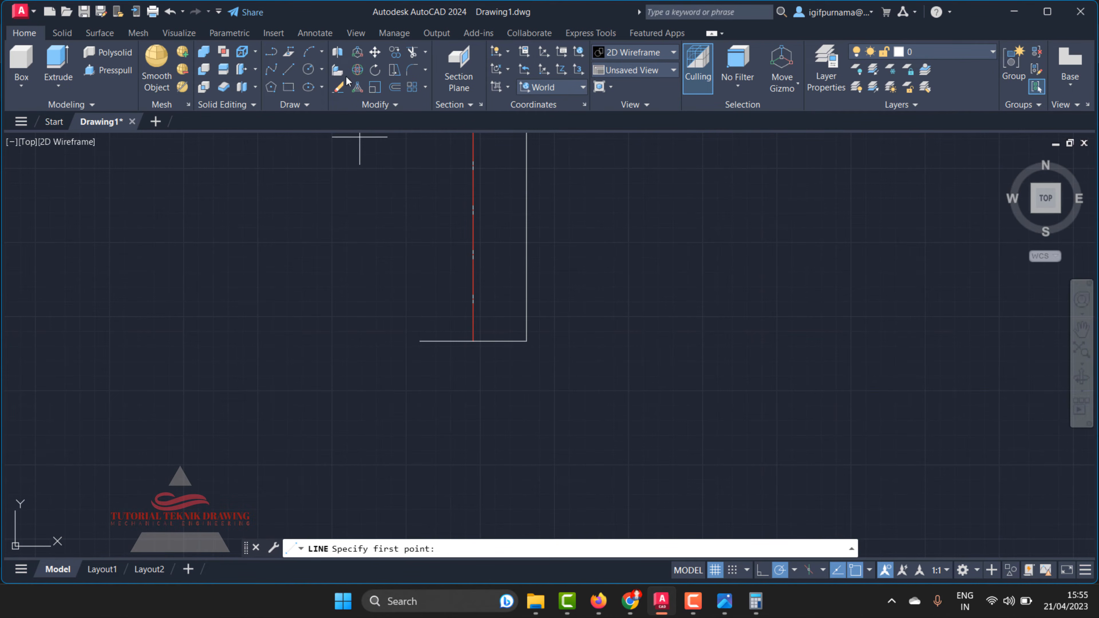
click(338, 88)
click(473, 283)
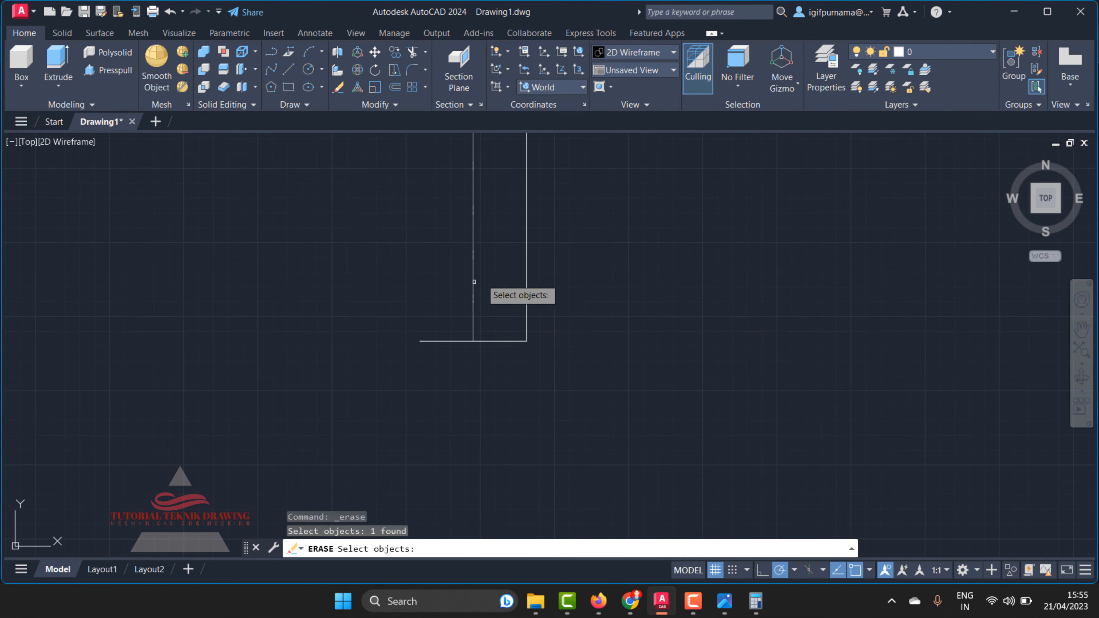
key(Return)
Make Layer1 current and draw a vertical line 36 long upward from the base line at the bottle's centre.
click(959, 52)
click(909, 108)
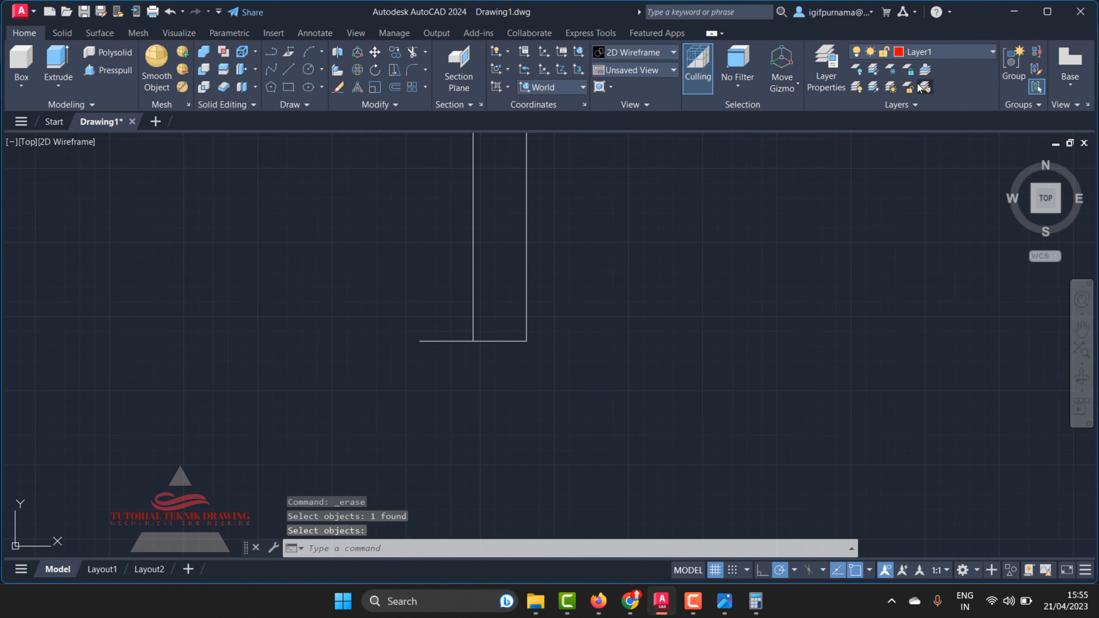
click(287, 70)
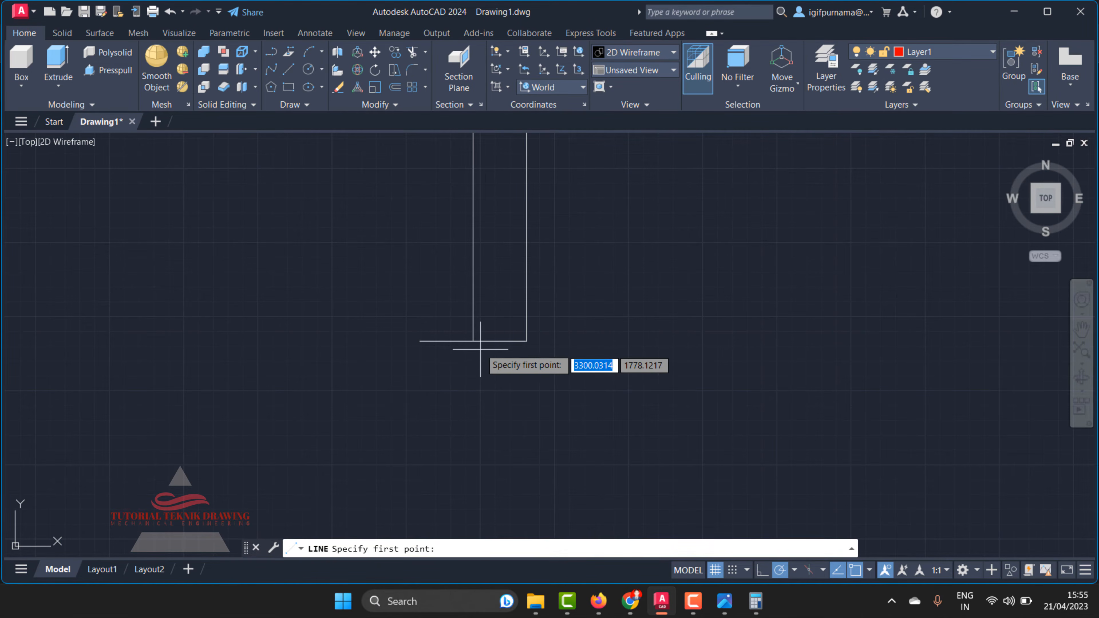
click(472, 340)
scroll(485, 303, down, 6)
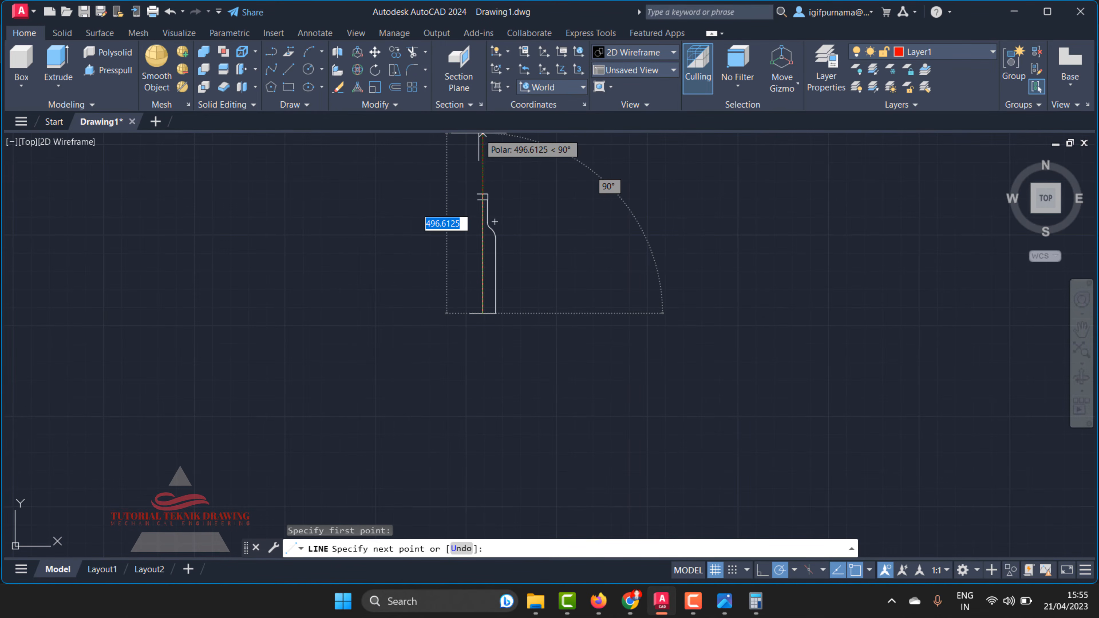
text(36)
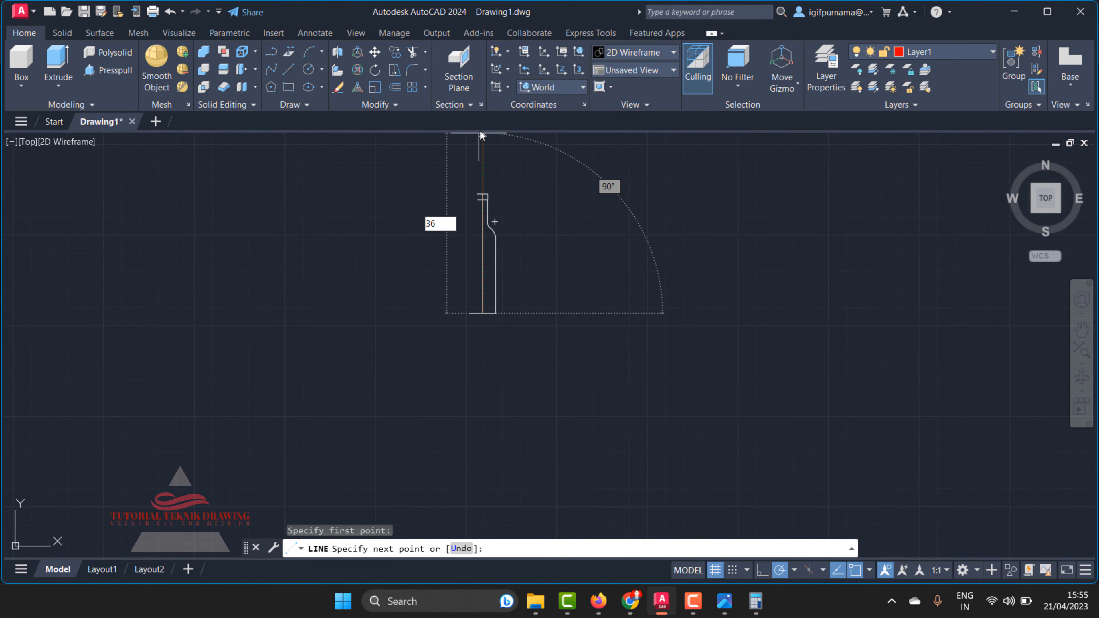
key(Return)
key(Return)
Examine the shape of the raised hollow in the bottle's base in the reference image.
scroll(492, 321, up, 2)
scroll(476, 290, up, 4)
scroll(437, 236, up, 2)
click(726, 602)
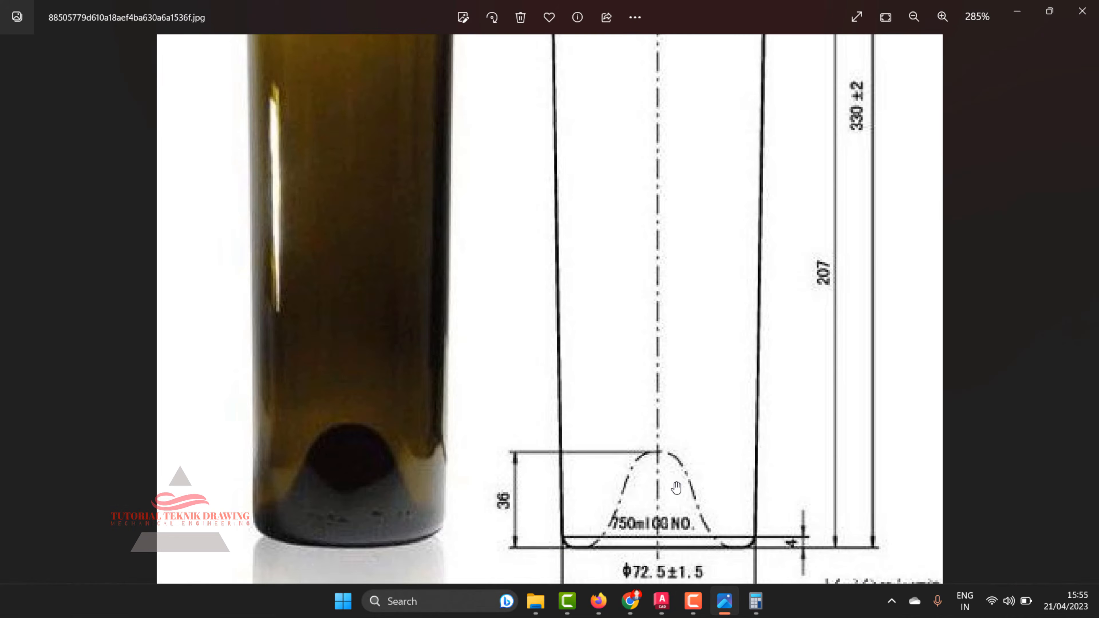
scroll(666, 433, up, 2)
scroll(672, 474, down, 2)
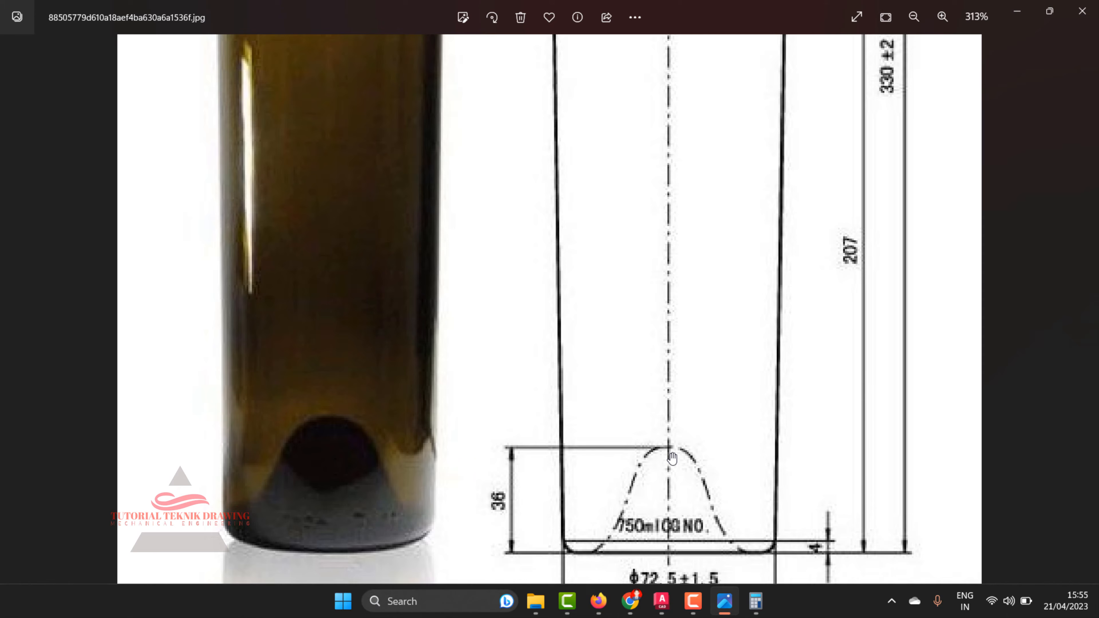
click(1017, 11)
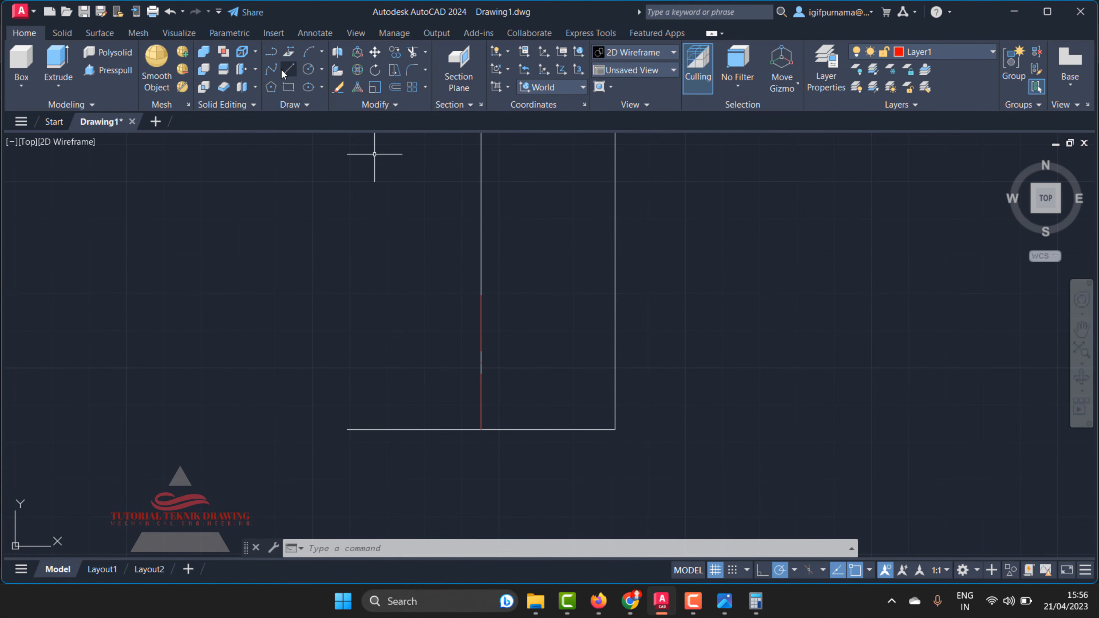
click(282, 69)
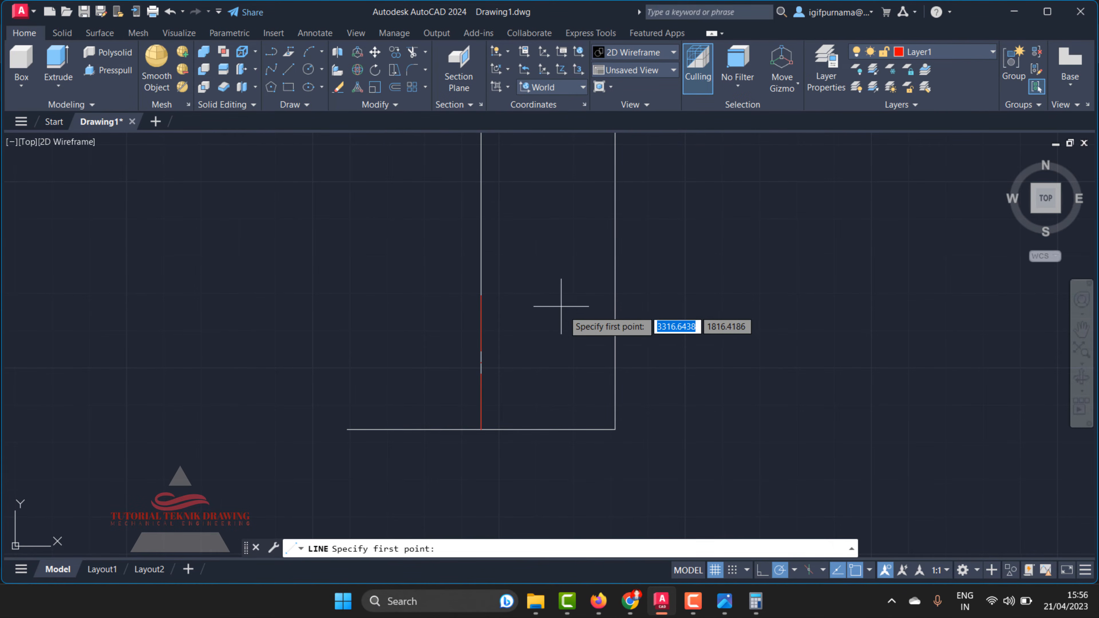
click(441, 296)
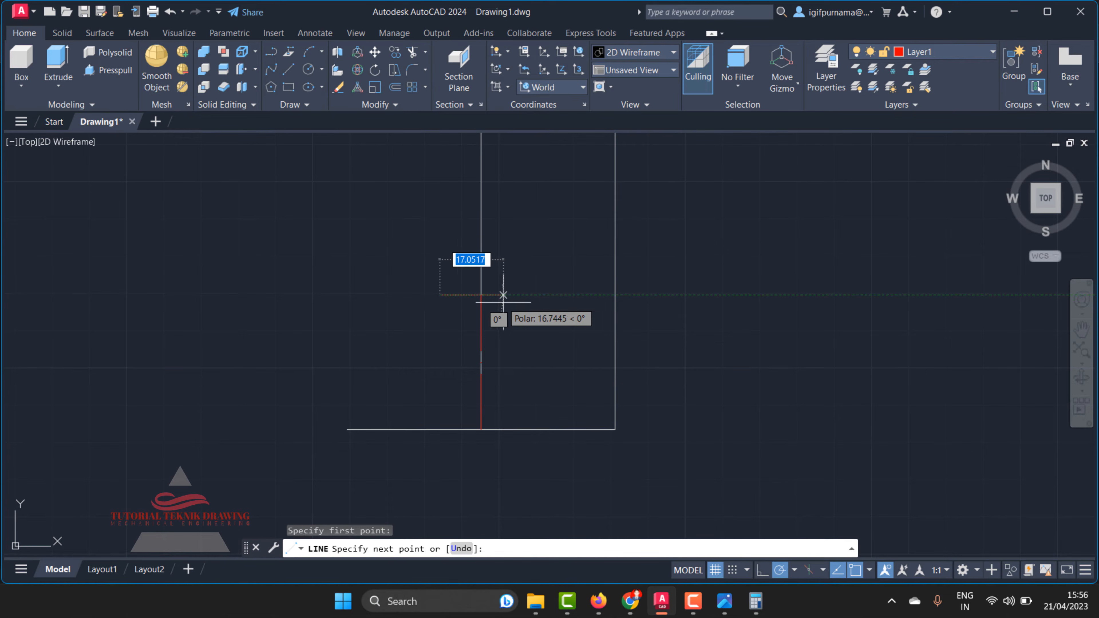
right_click(526, 298)
click(562, 324)
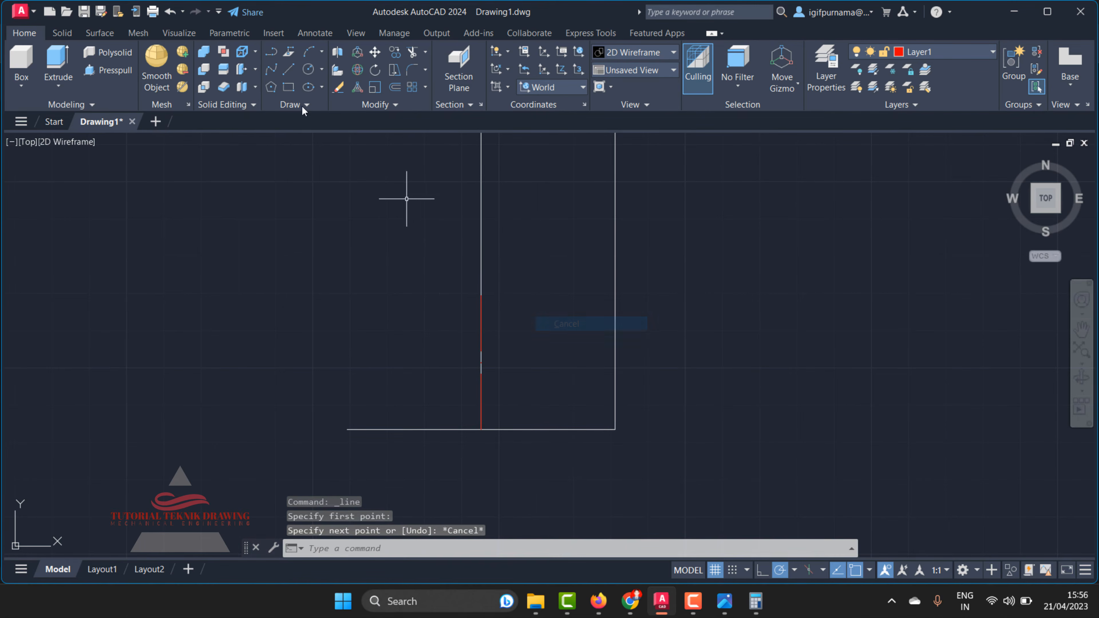
click(294, 72)
click(481, 295)
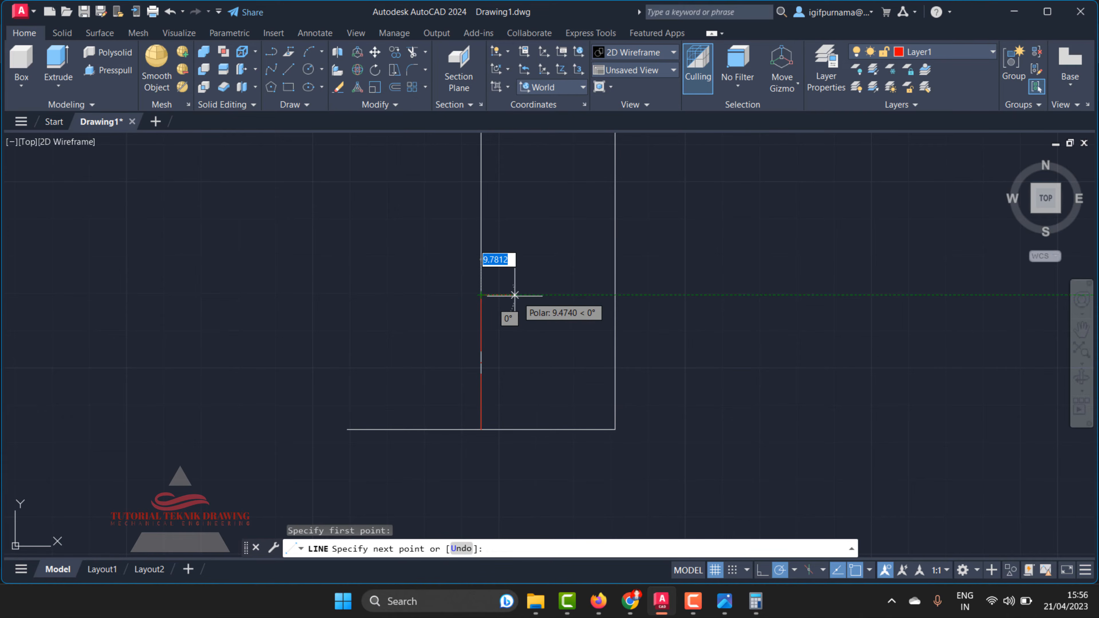
right_click(535, 295)
click(562, 318)
Make layer 0 current and draw a horizontal line 10 long to the right from the red line's upper end.
click(934, 53)
click(933, 69)
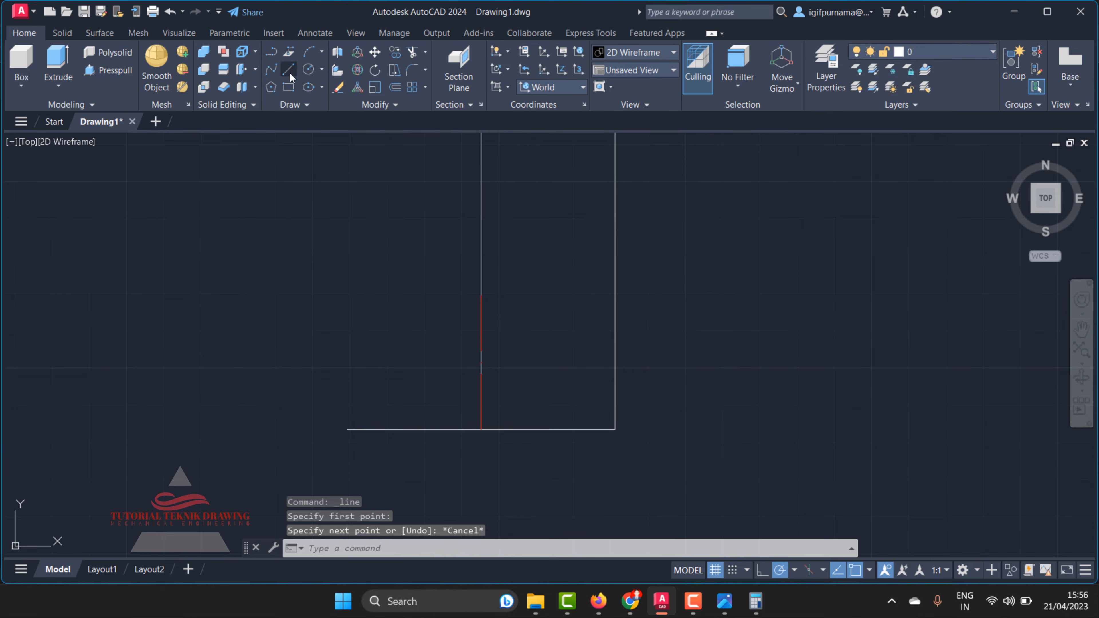
click(290, 73)
click(481, 295)
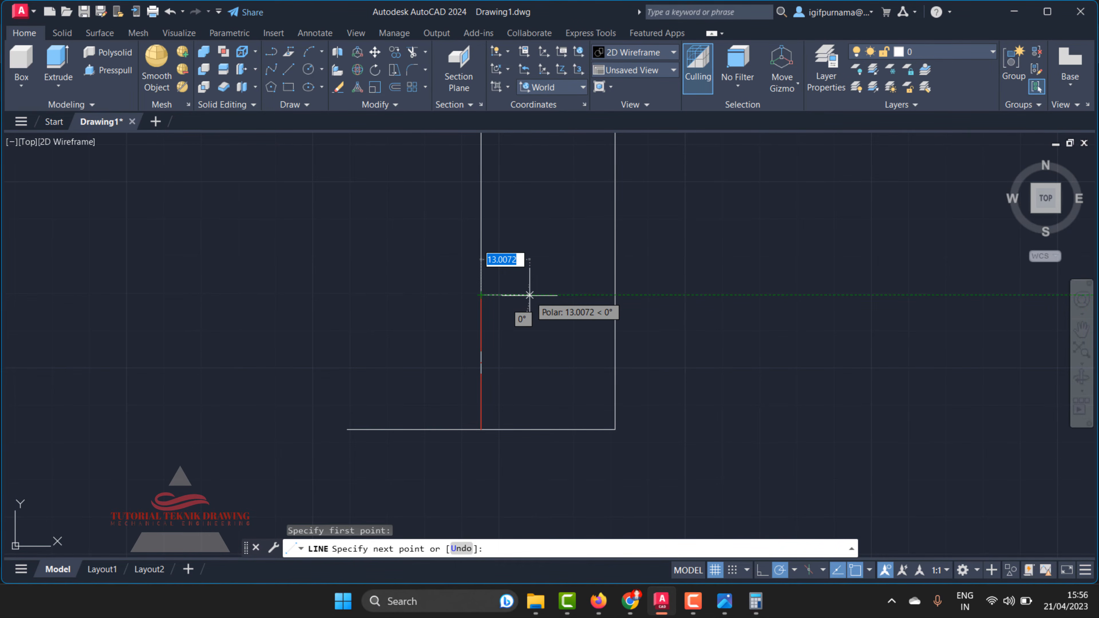
scroll(538, 295, down, 2)
scroll(535, 292, up, 4)
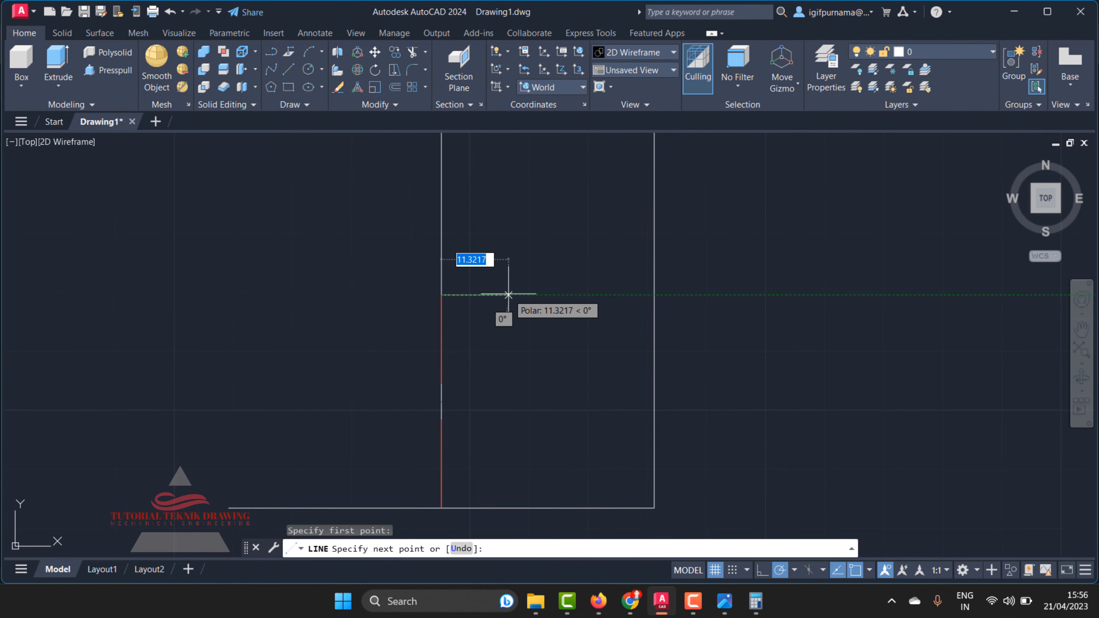
text(10)
key(Return)
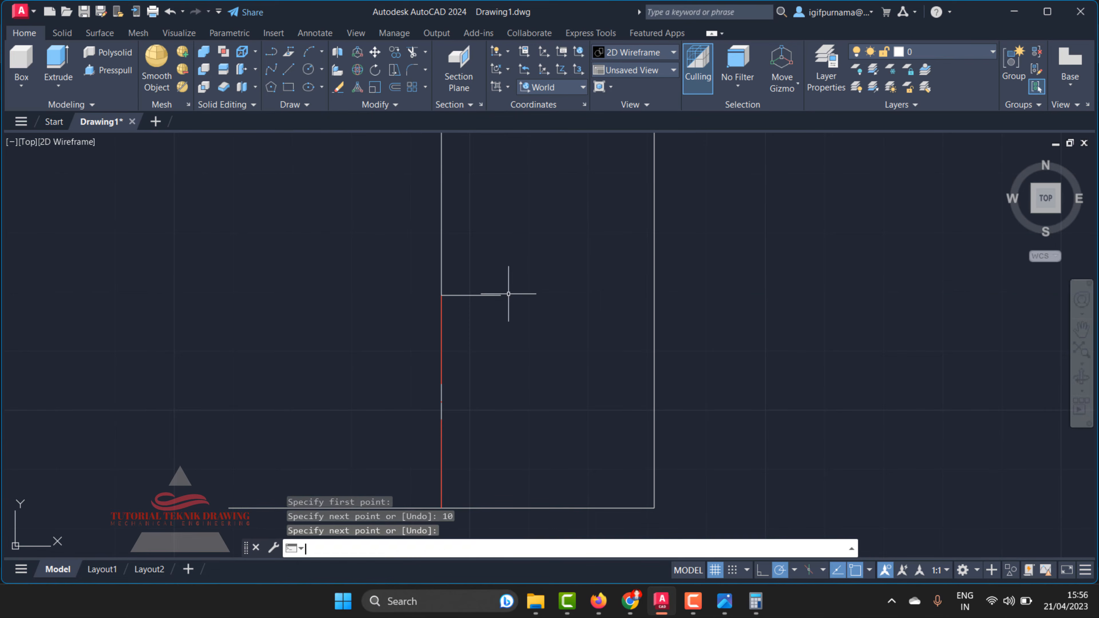
key(Return)
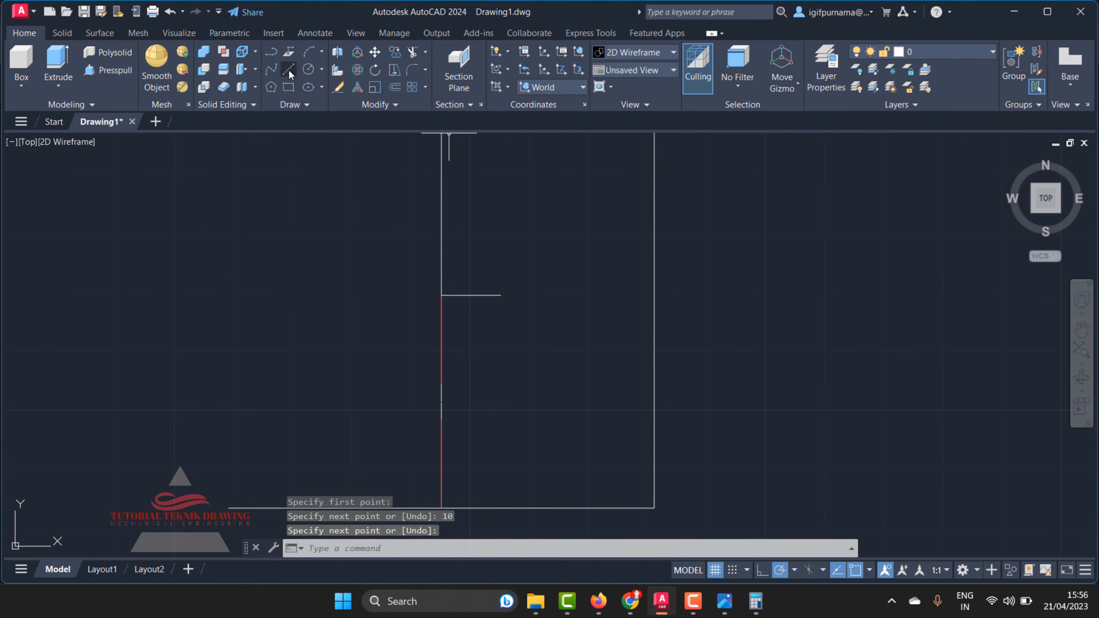
Draw a three-point arc from the short horizontal line's right end down to the base line near the right body line.
click(311, 52)
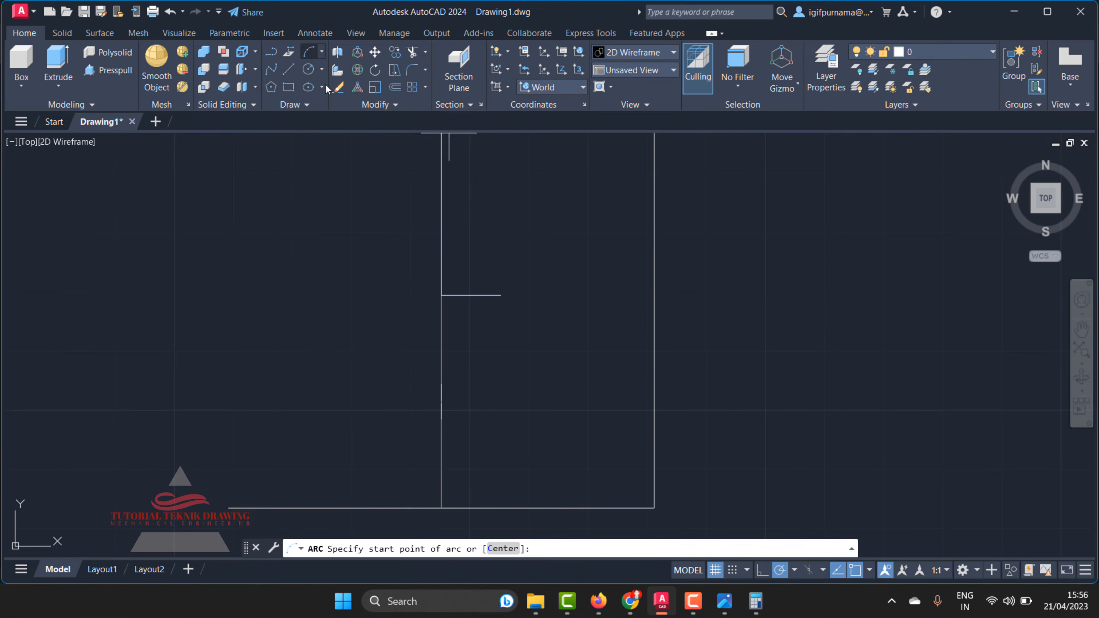
click(501, 295)
click(533, 363)
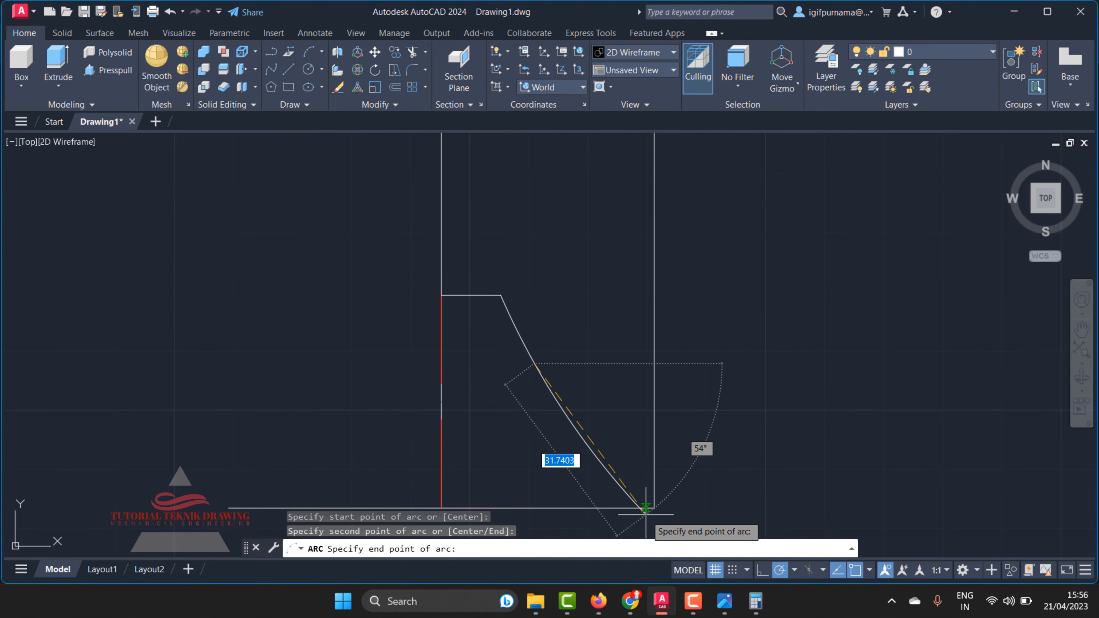
click(626, 506)
Stretch the arc's midpoint down toward the centre line so that it curves more strongly, keeping both endpoints.
click(545, 393)
click(545, 389)
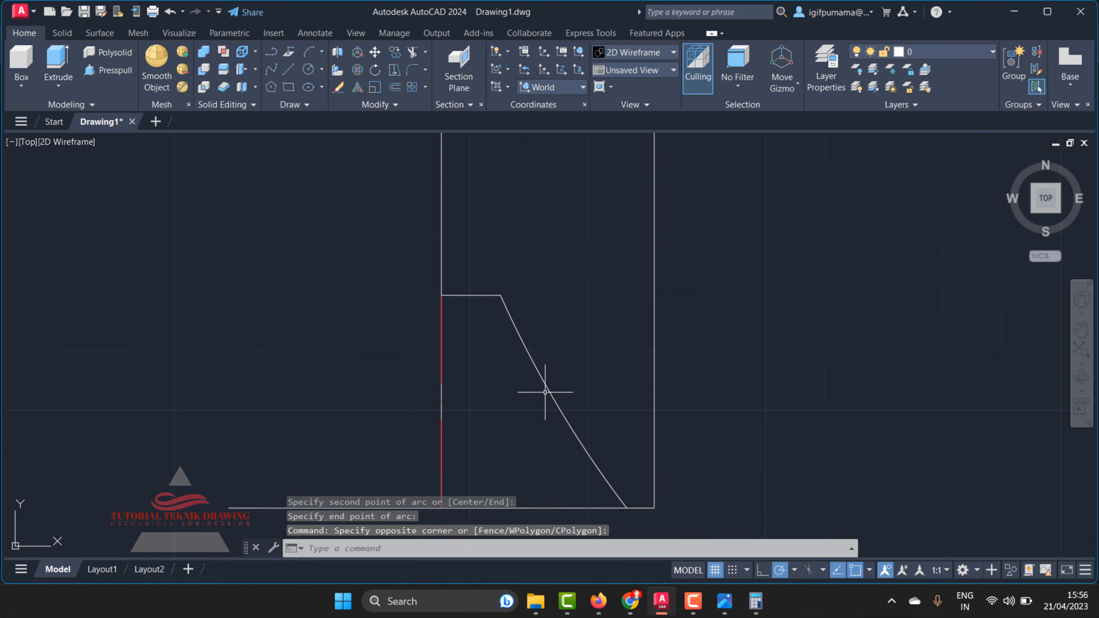
click(557, 404)
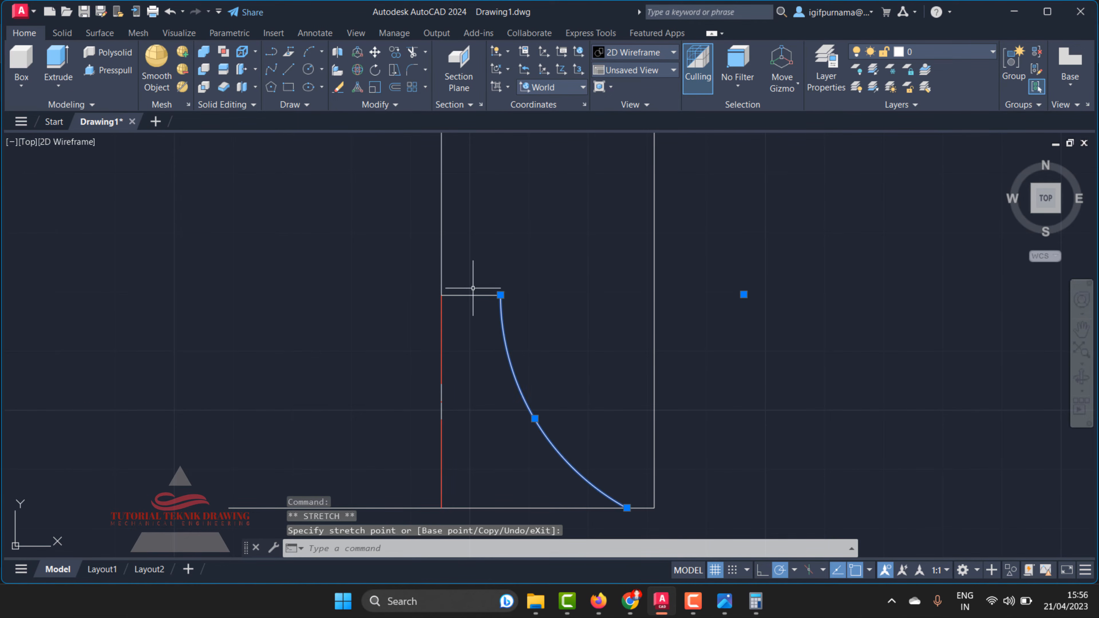
scroll(480, 303, up, 4)
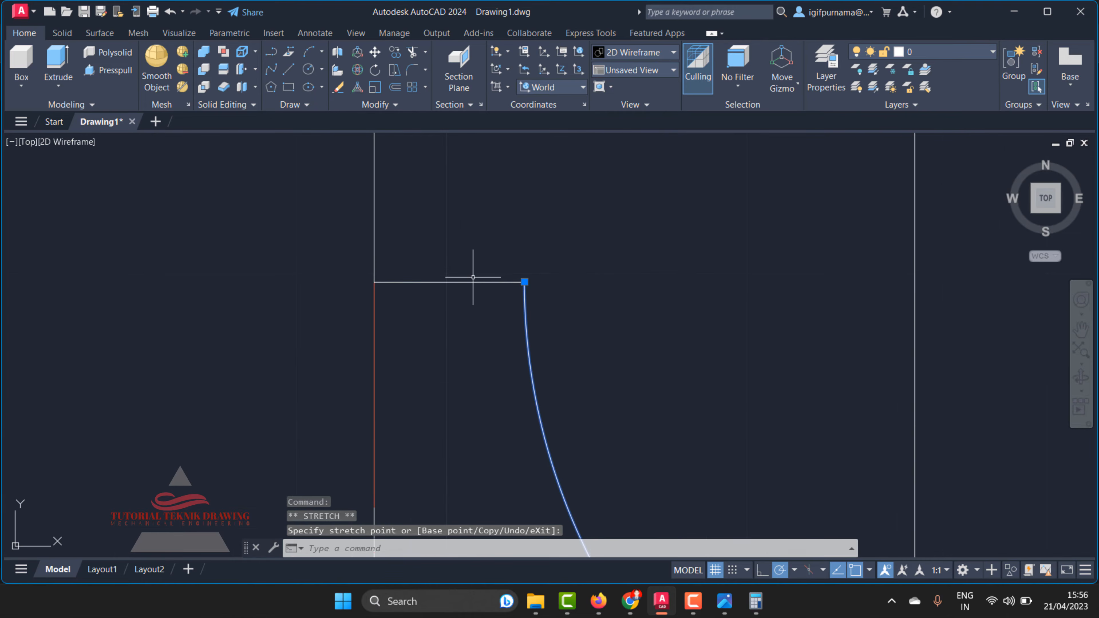
key(Escape)
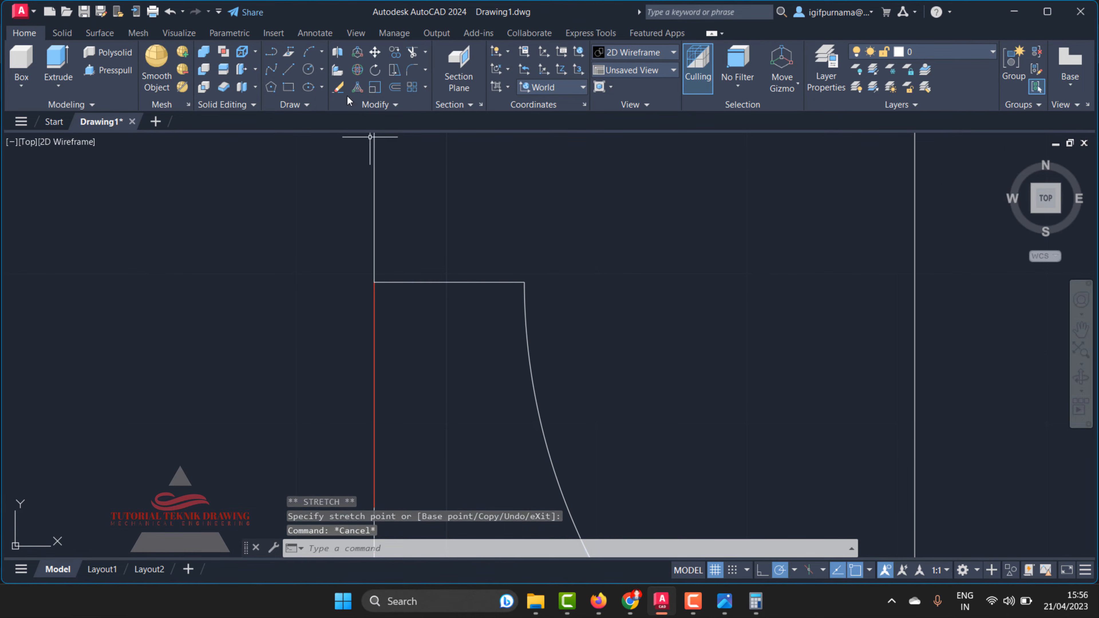
click(308, 70)
scroll(493, 303, down, 4)
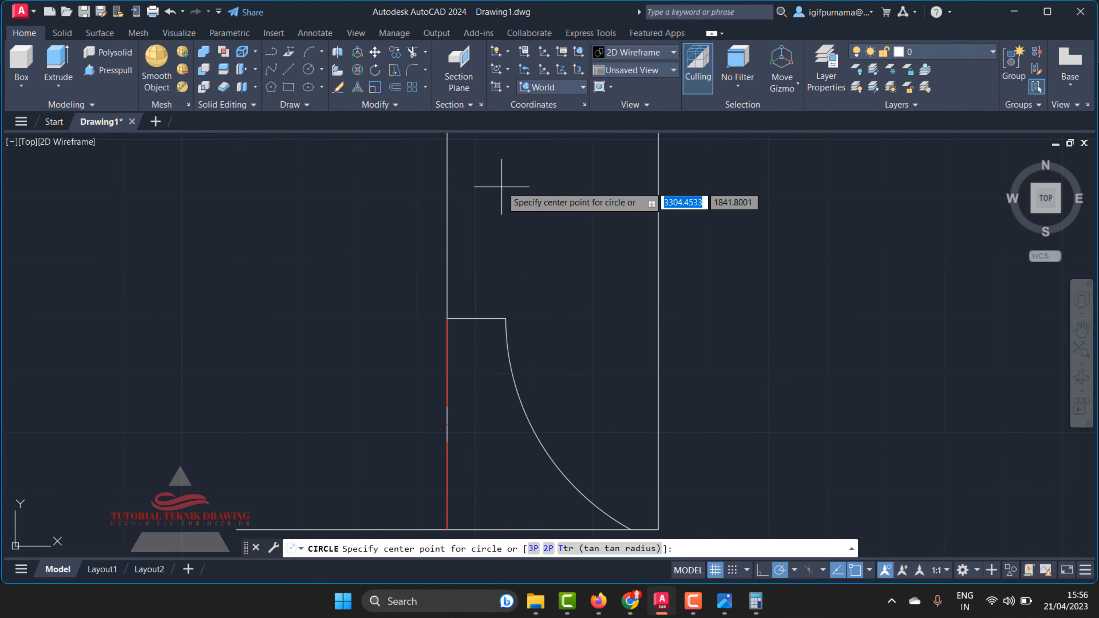
click(505, 173)
right_click(505, 175)
click(524, 200)
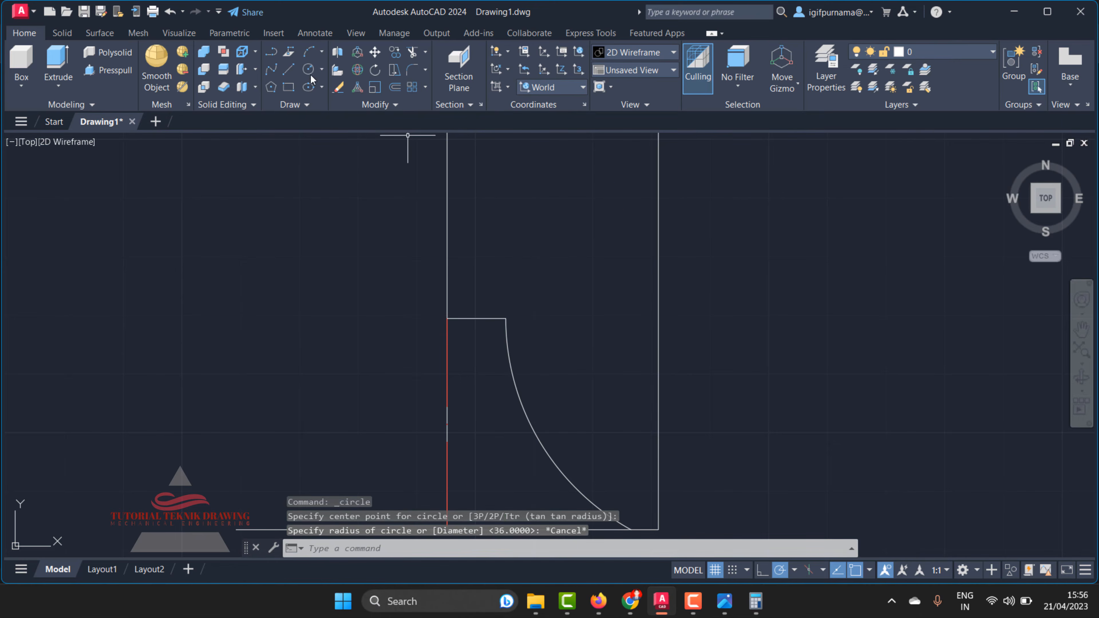
Draw a circle centred on the red line's upper end, with its radius reaching the short horizontal line's right end.
key(Return)
click(447, 319)
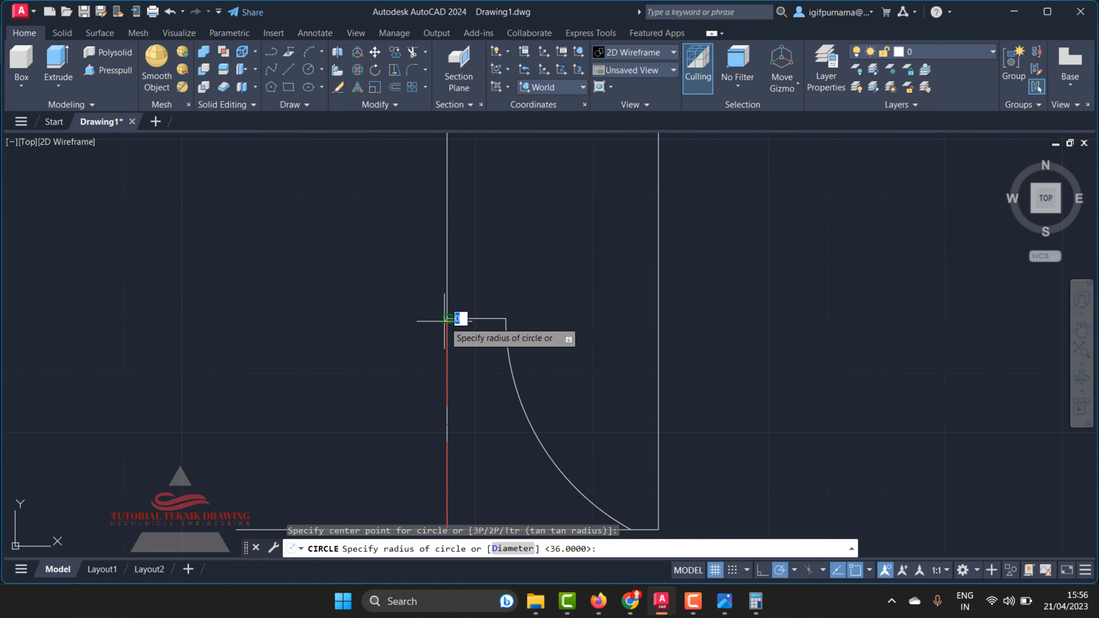
click(506, 323)
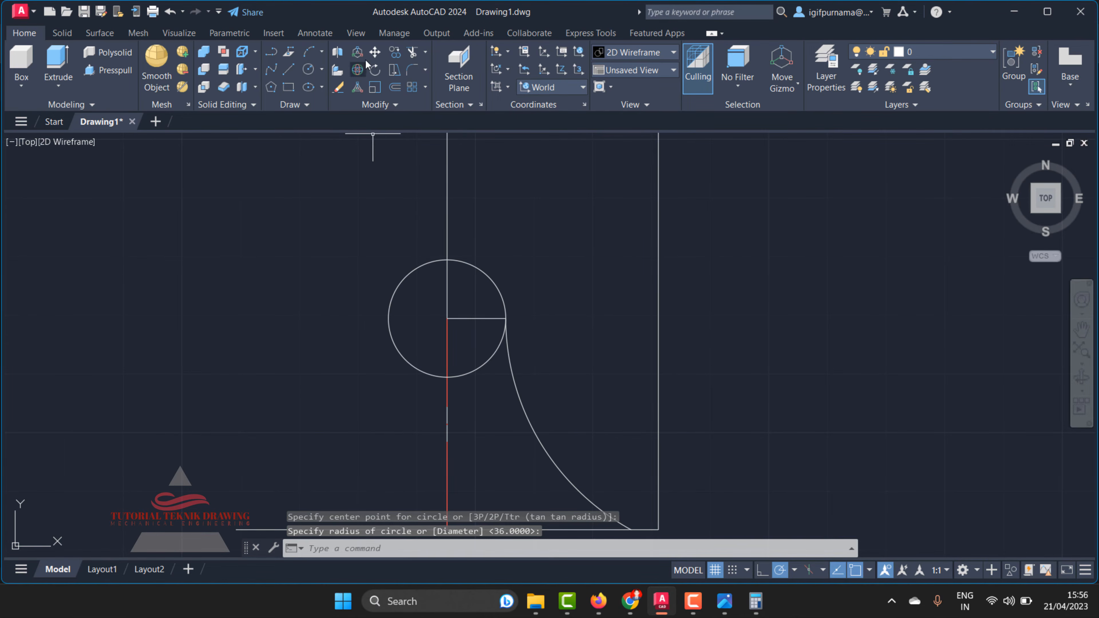
Move the circle straight down by its radius so that its topmost point meets the red line's upper end.
click(375, 52)
click(541, 315)
click(437, 277)
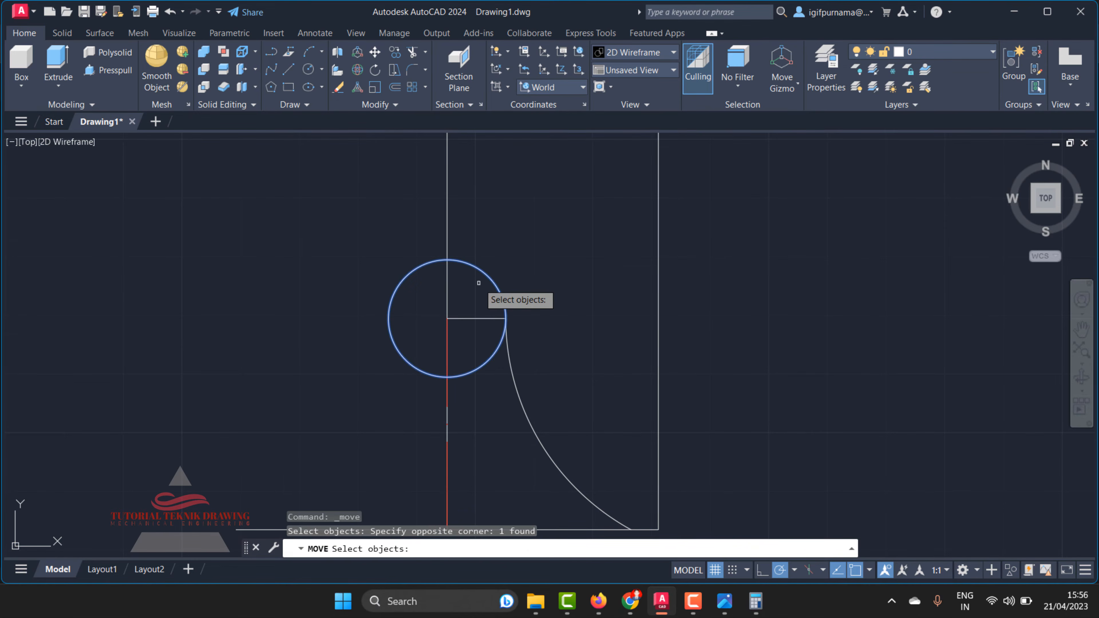
scroll(478, 282, up, 2)
key(Return)
click(425, 246)
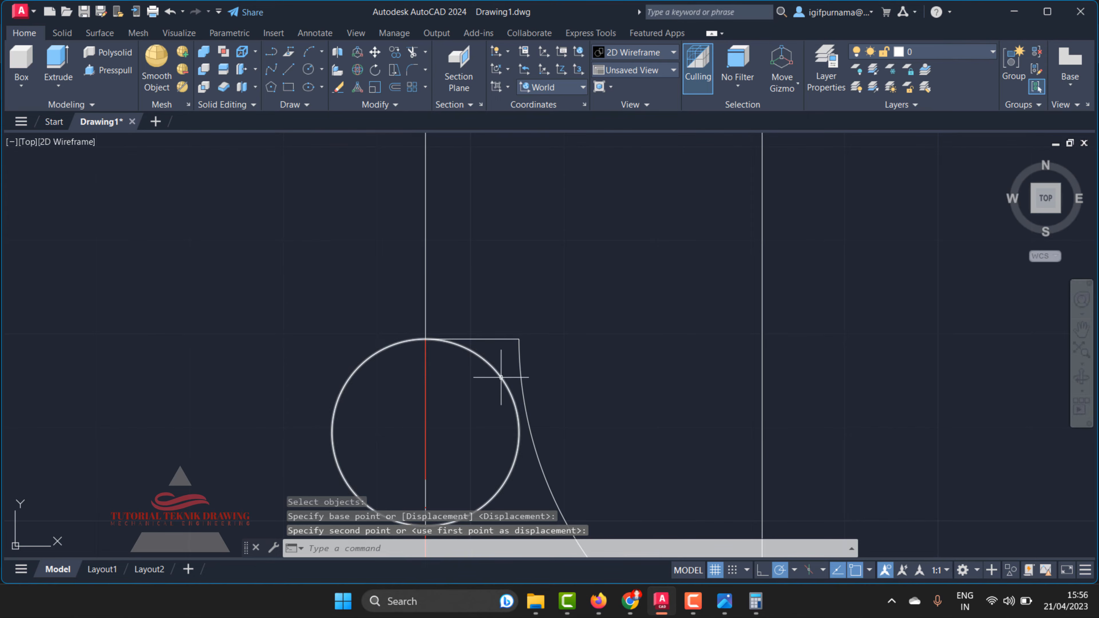
Check the base hollow in the reference image and move the arc so its upper end sits on the circle's upper-right quarter.
click(725, 603)
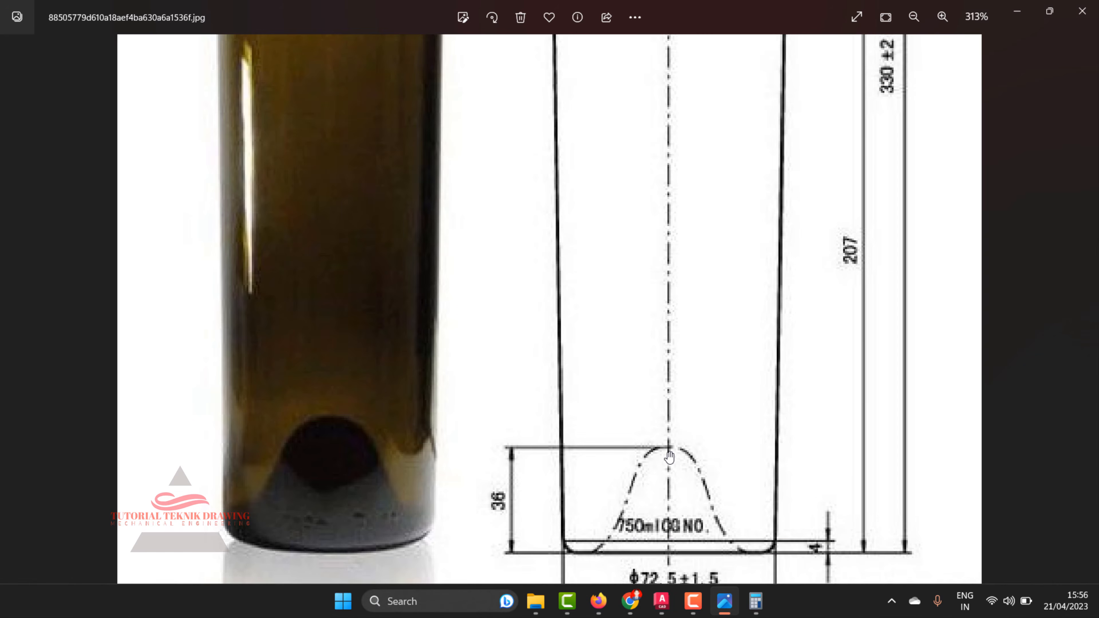
click(1016, 17)
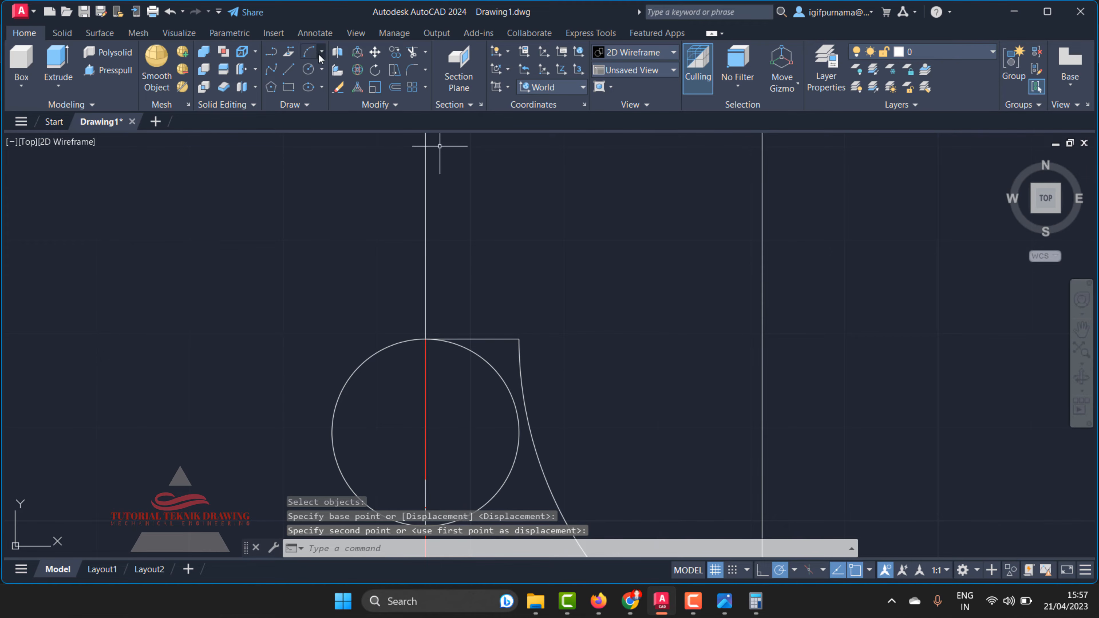
click(390, 57)
click(530, 306)
click(512, 361)
key(Return)
click(519, 339)
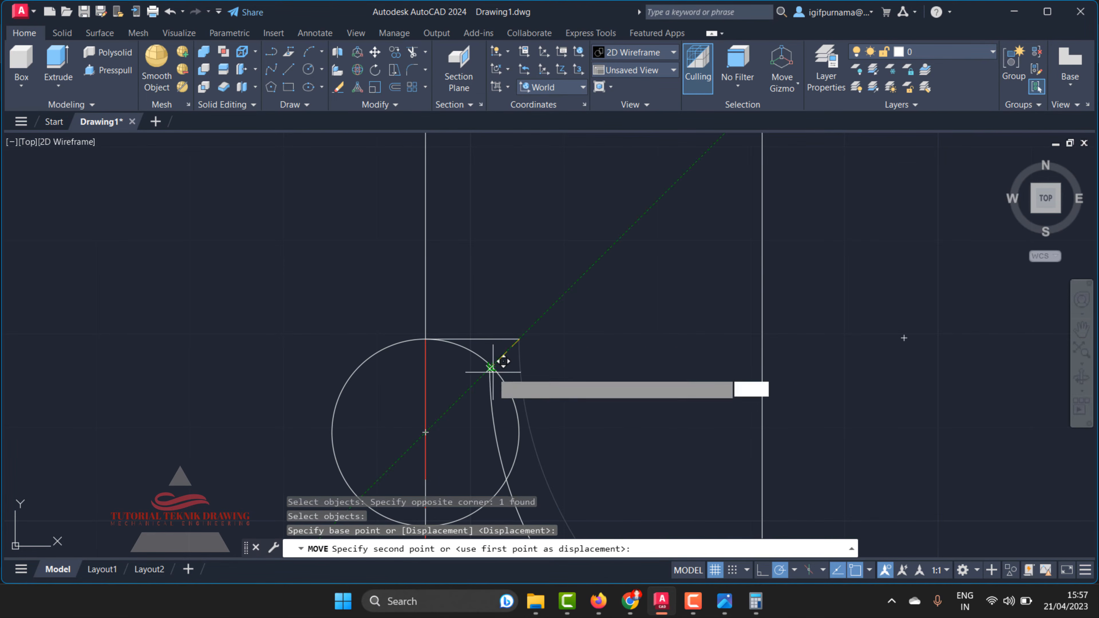
click(491, 368)
scroll(493, 342, down, 5)
scroll(497, 351, up, 3)
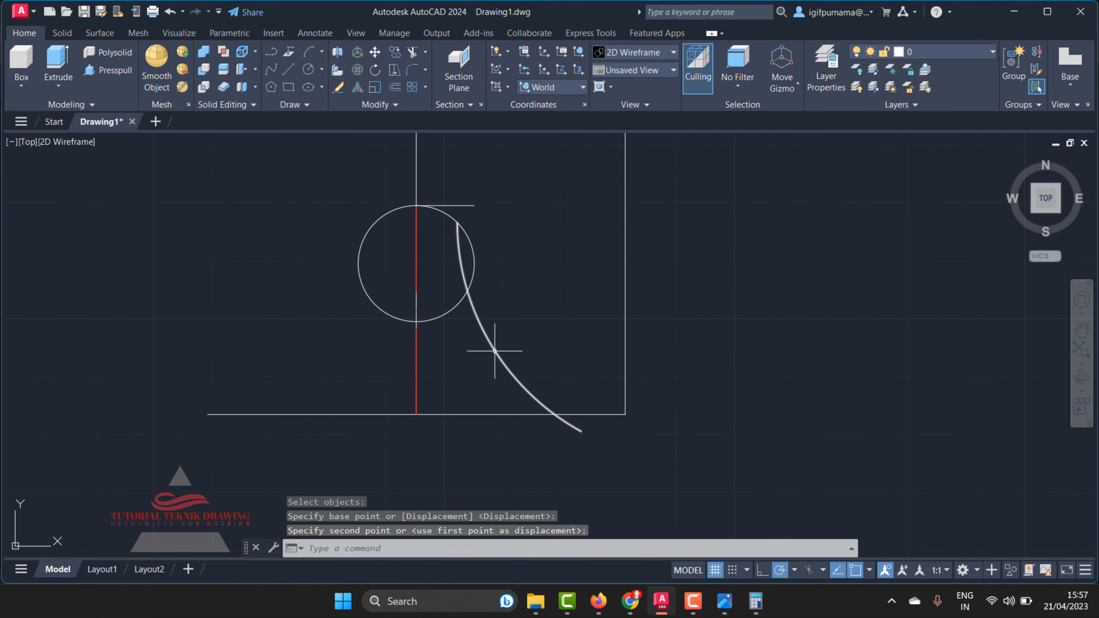
Stretch the arc's lower end up onto the base line and shift its midpoint right to flatten the curve.
click(494, 351)
click(581, 432)
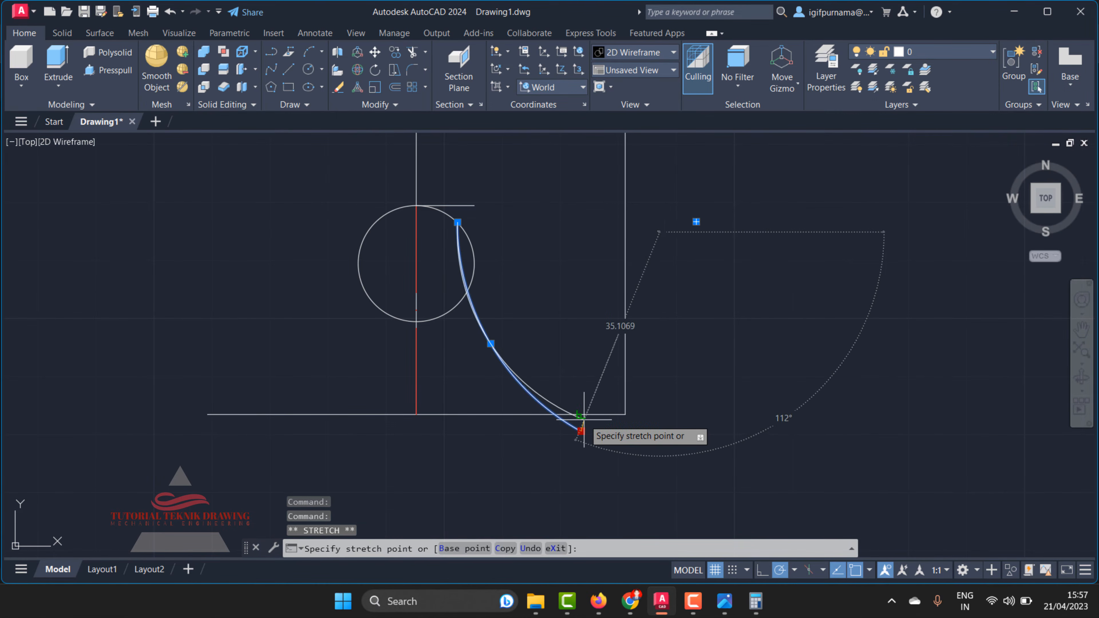
click(588, 416)
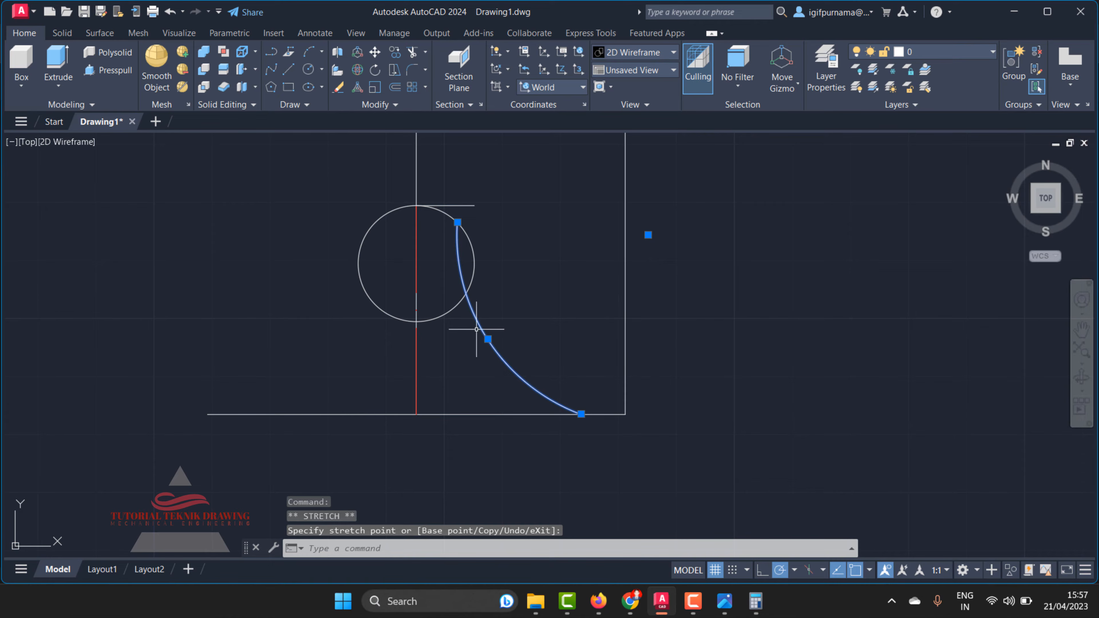
click(487, 338)
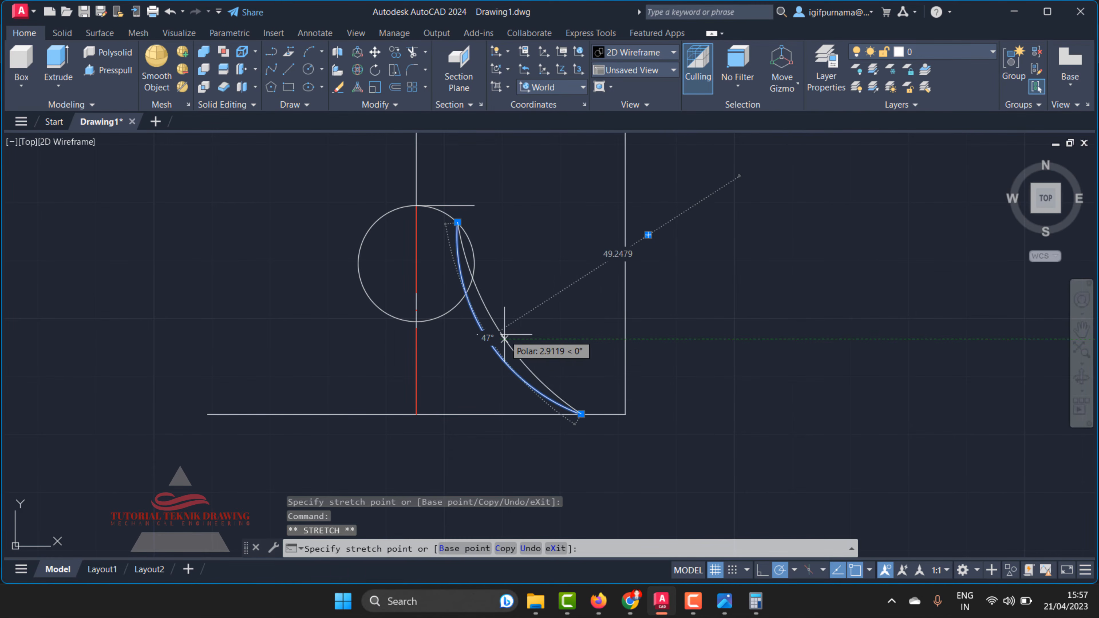
click(499, 331)
Stretch the arc's lower end along the base line closer to the body line and flatten the curve further, comparing it with the reference image.
click(581, 415)
click(602, 415)
scroll(497, 269, up, 2)
scroll(422, 177, up, 2)
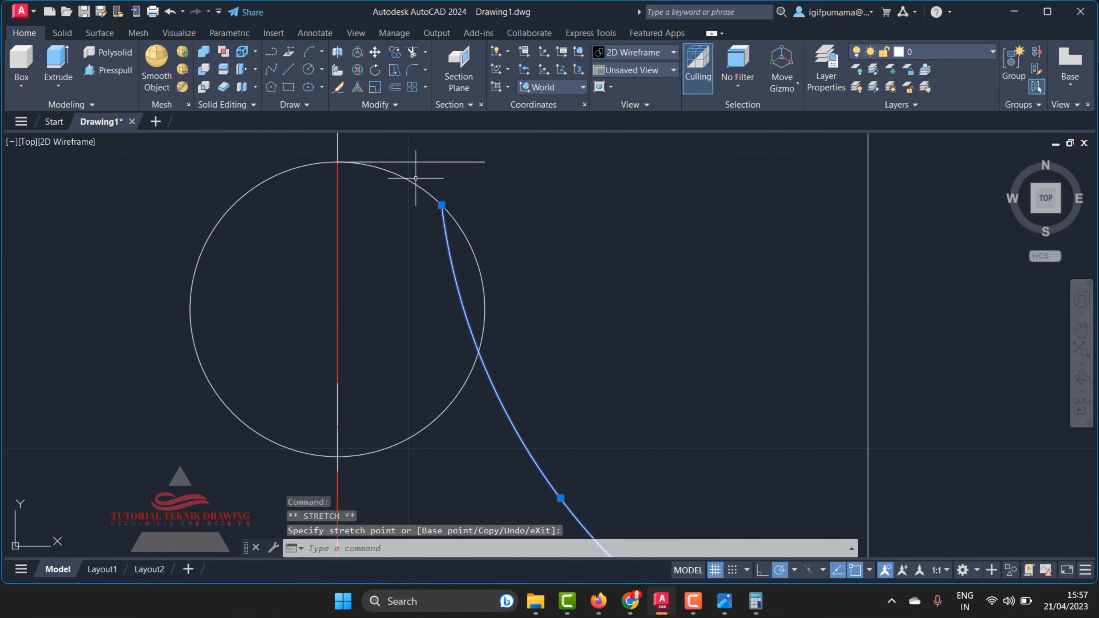
click(721, 612)
click(721, 611)
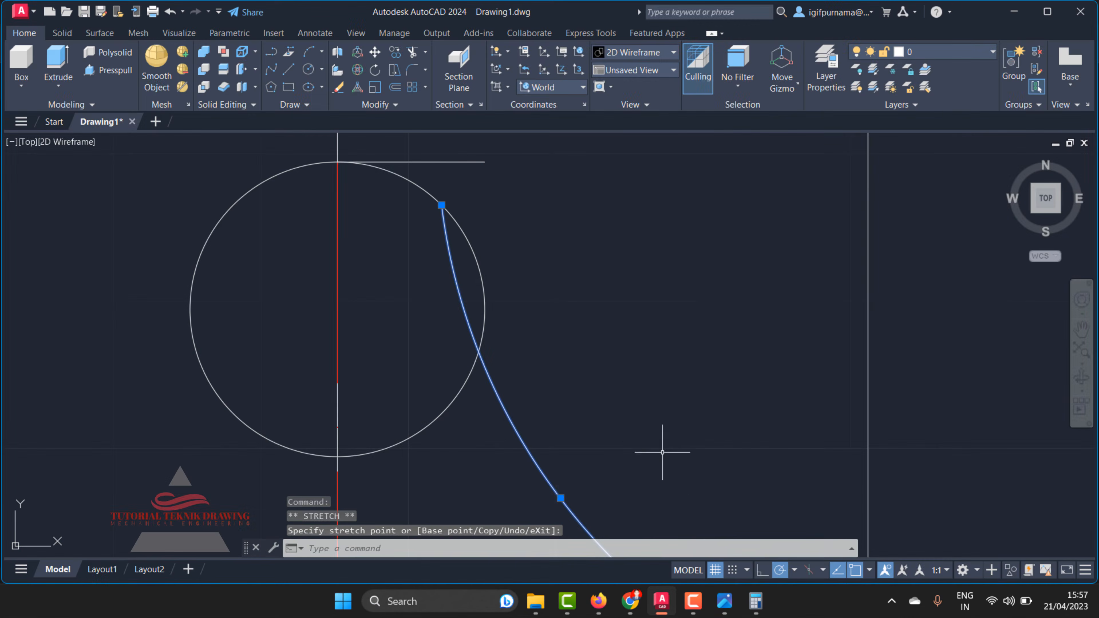
scroll(571, 459, down, 2)
click(572, 459)
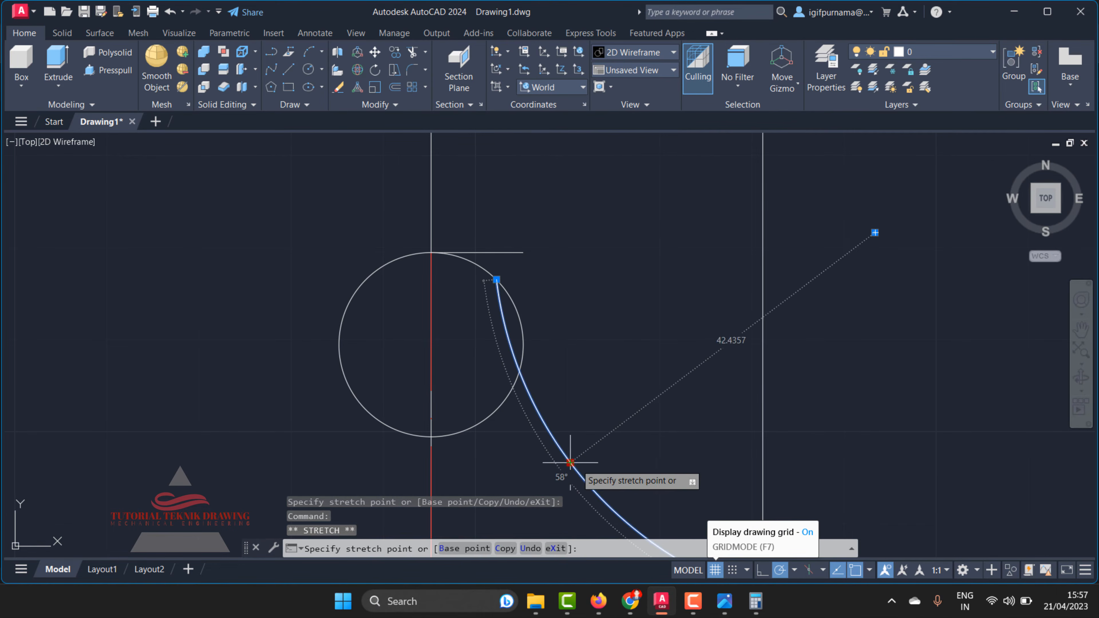
click(588, 454)
scroll(573, 348, down, 2)
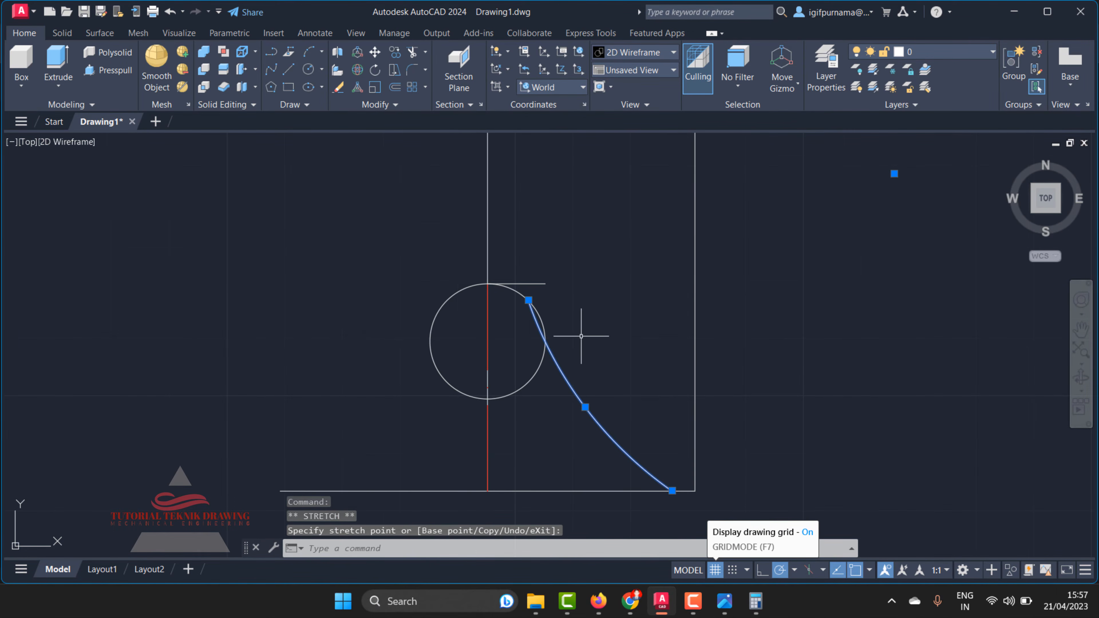
click(722, 606)
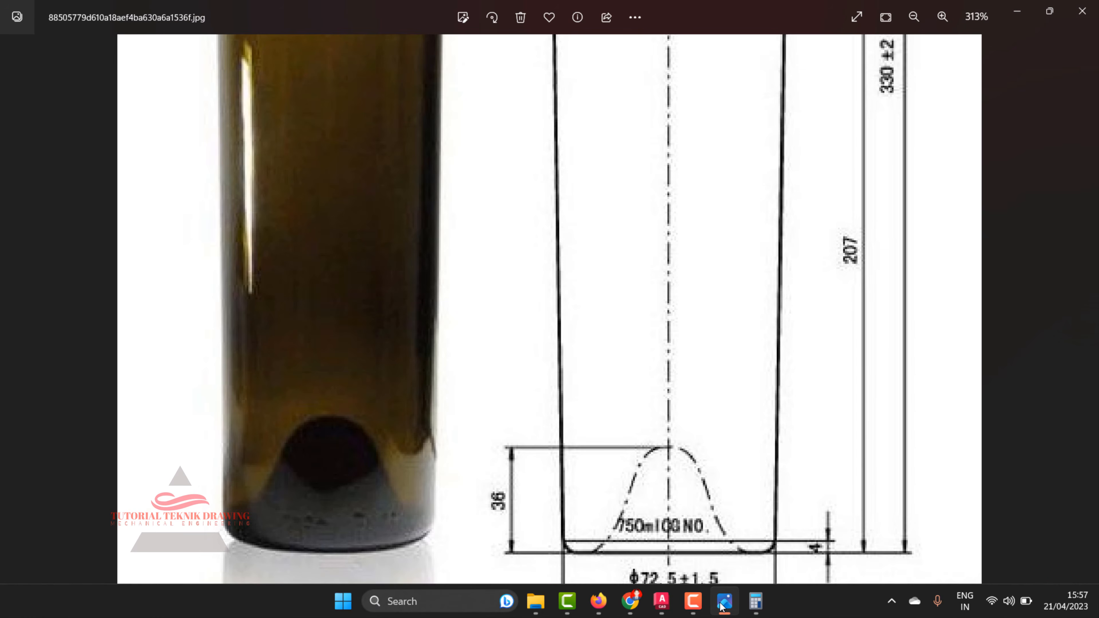
click(721, 606)
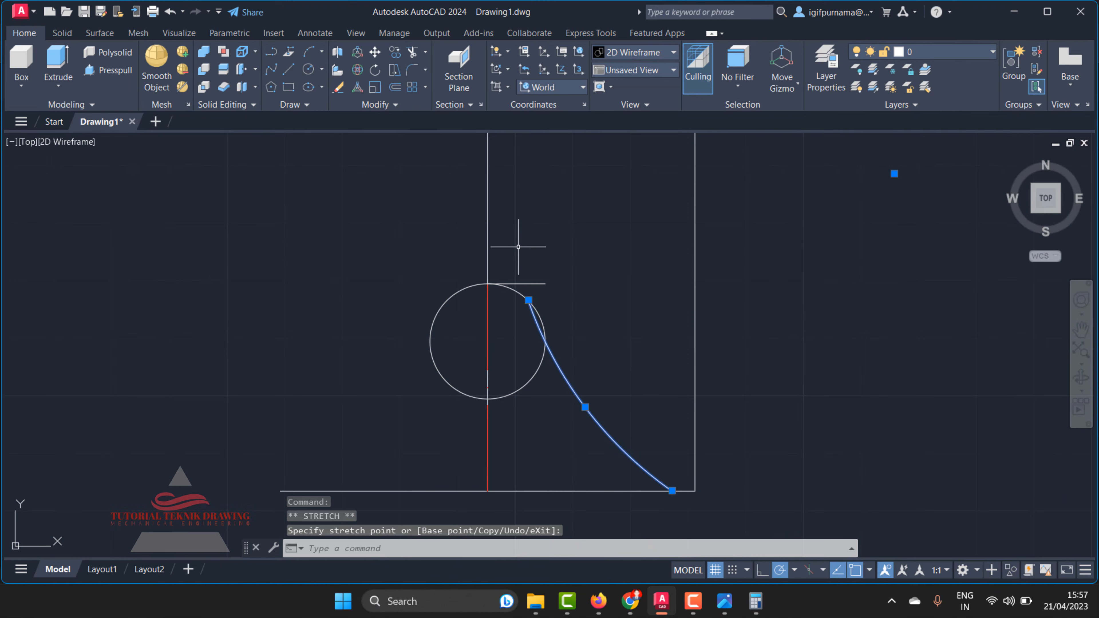
key(Escape)
Trim the circle to the short cap between the centre line and the arc, and remove the short horizontal line above it.
click(411, 55)
click(543, 326)
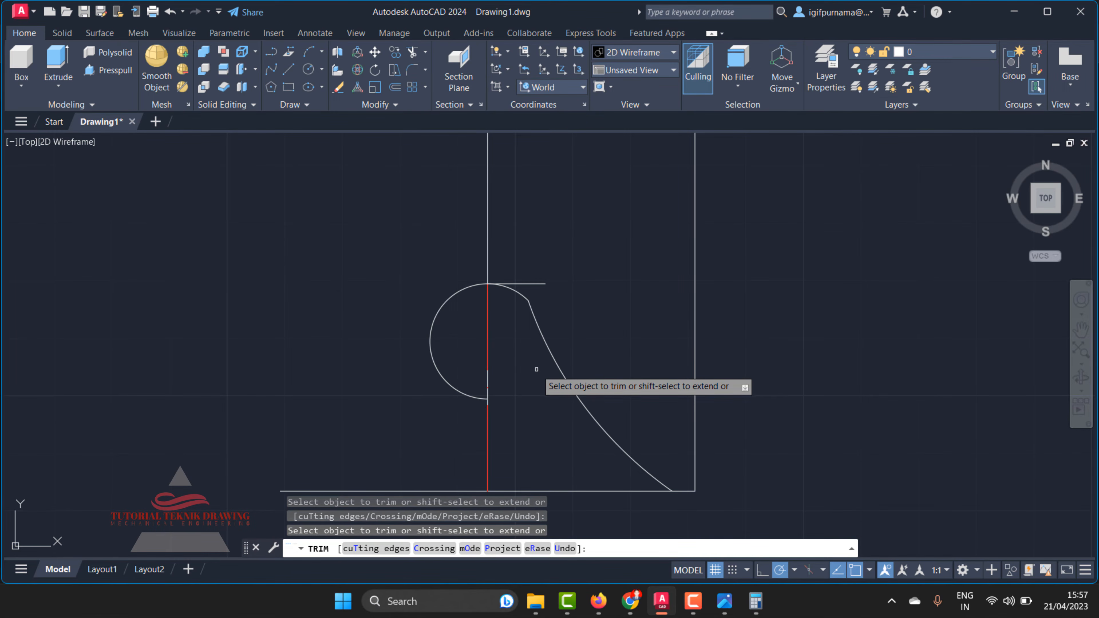
click(528, 381)
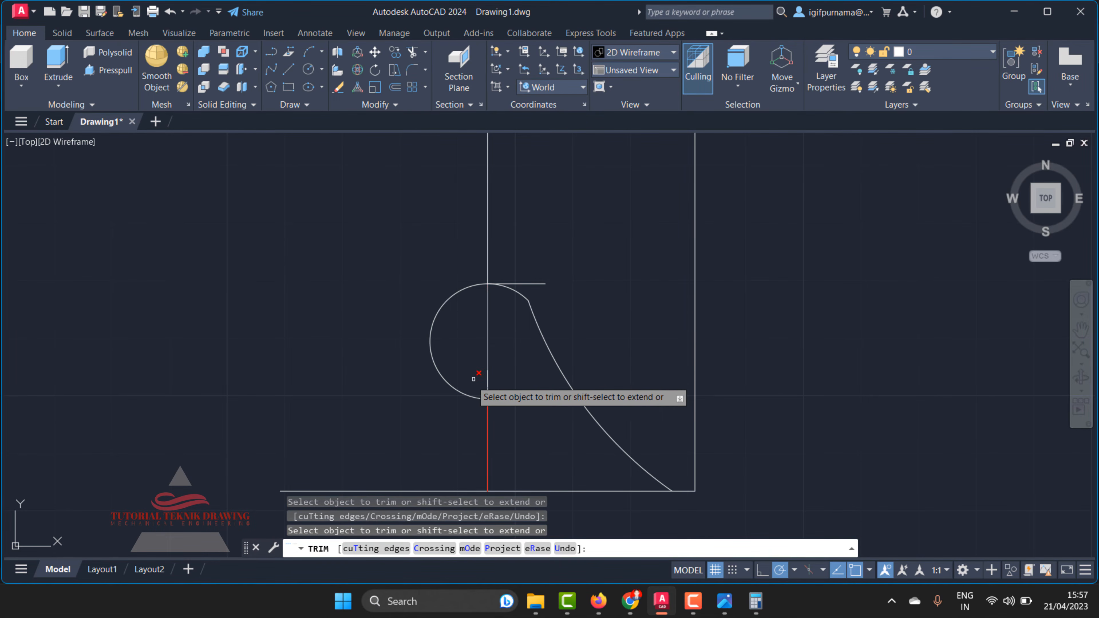
click(441, 300)
click(443, 304)
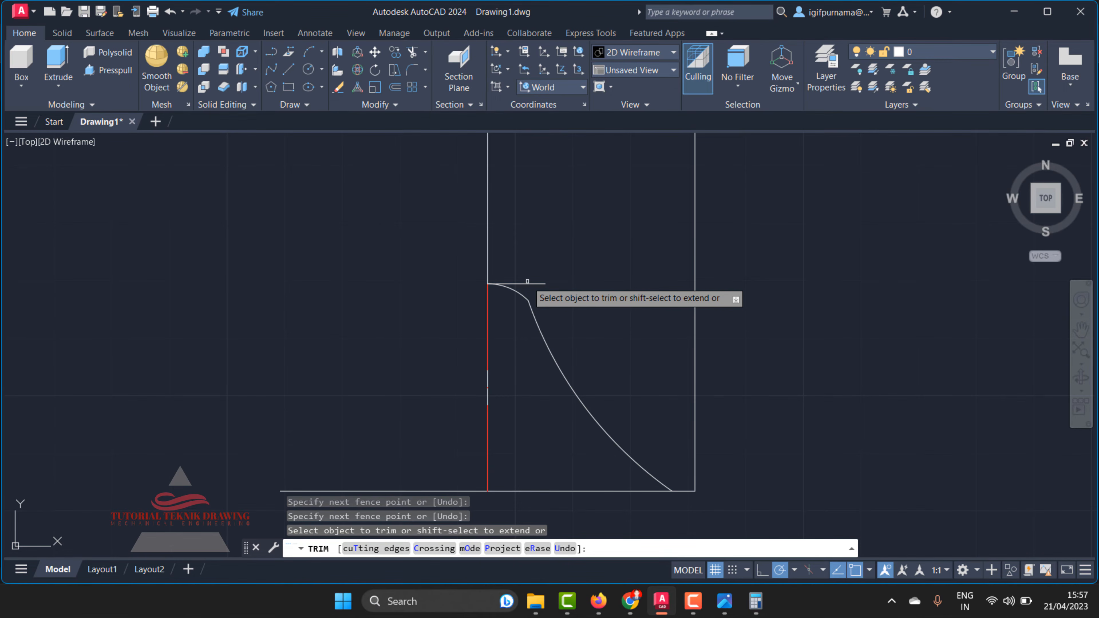
click(524, 284)
right_click(546, 268)
click(568, 282)
scroll(613, 437, down, 2)
scroll(667, 481, up, 7)
click(725, 601)
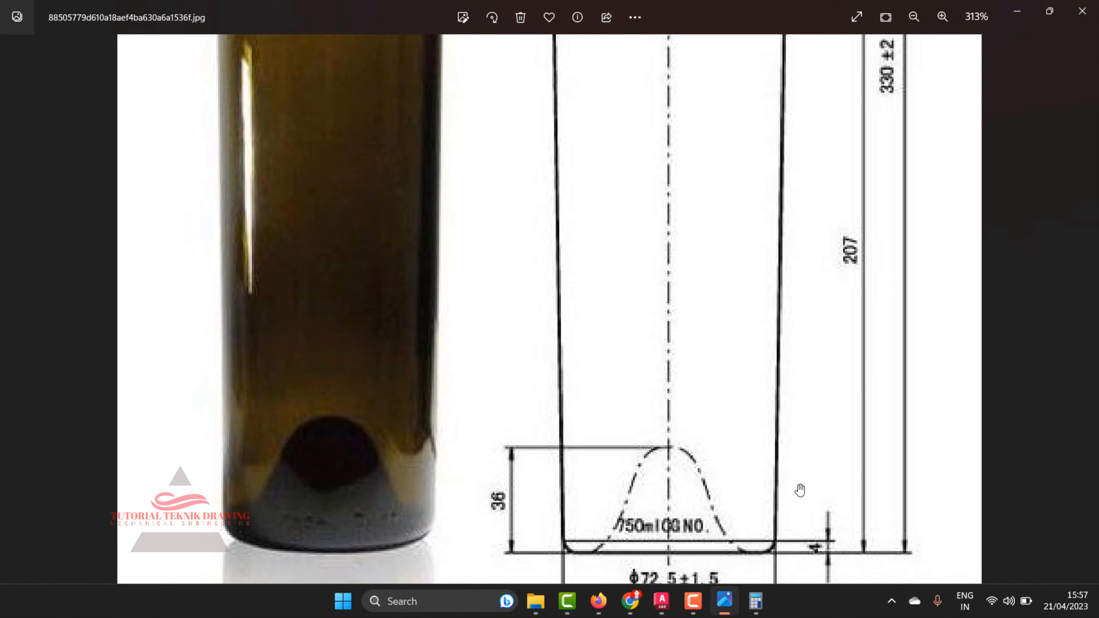
scroll(804, 558, up, 3)
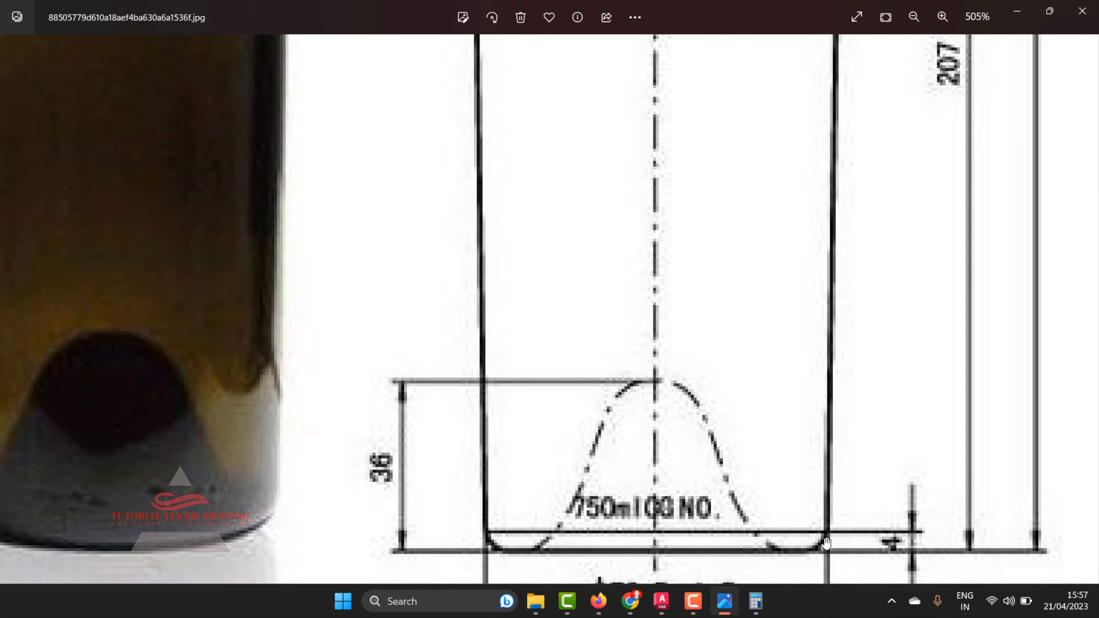
click(1019, 12)
click(410, 73)
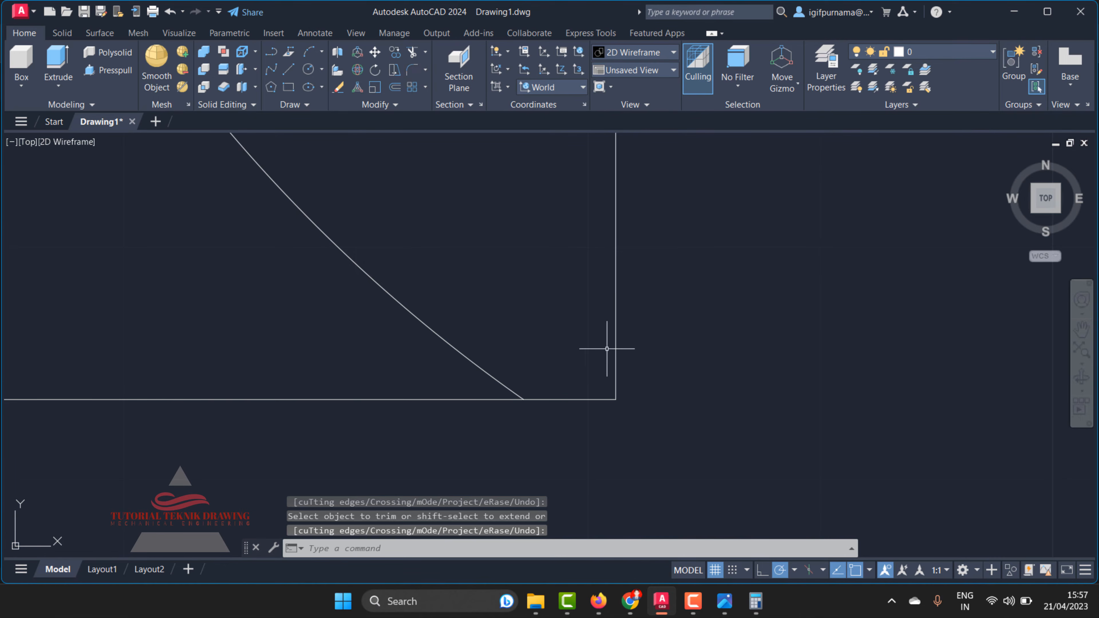
click(606, 399)
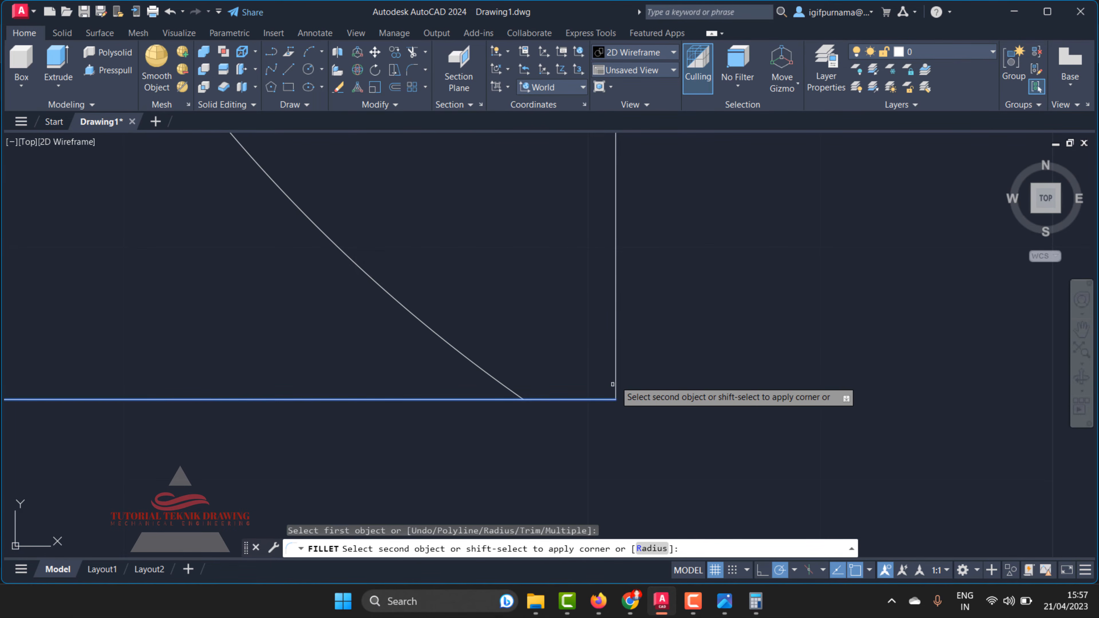
right_click(748, 335)
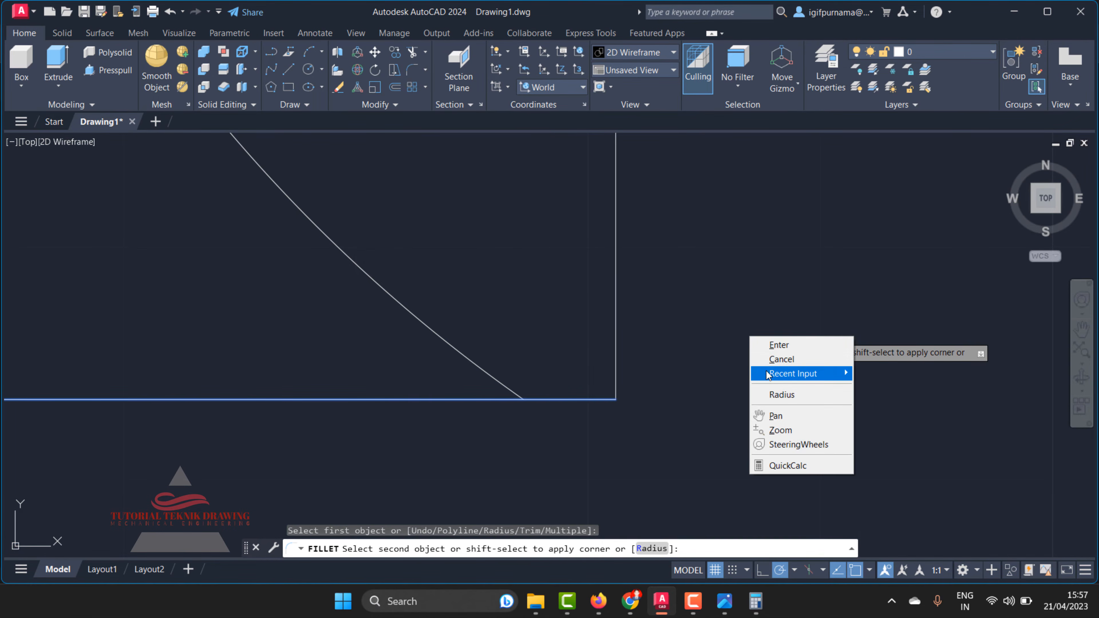
click(768, 360)
click(410, 71)
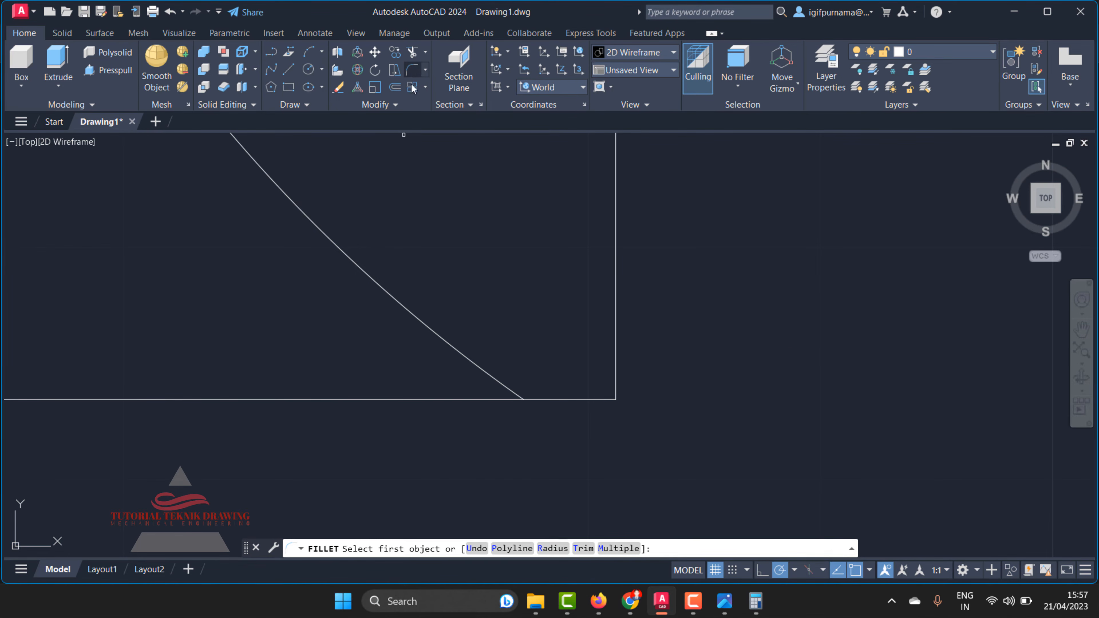
text(r)
key(Return)
text(5)
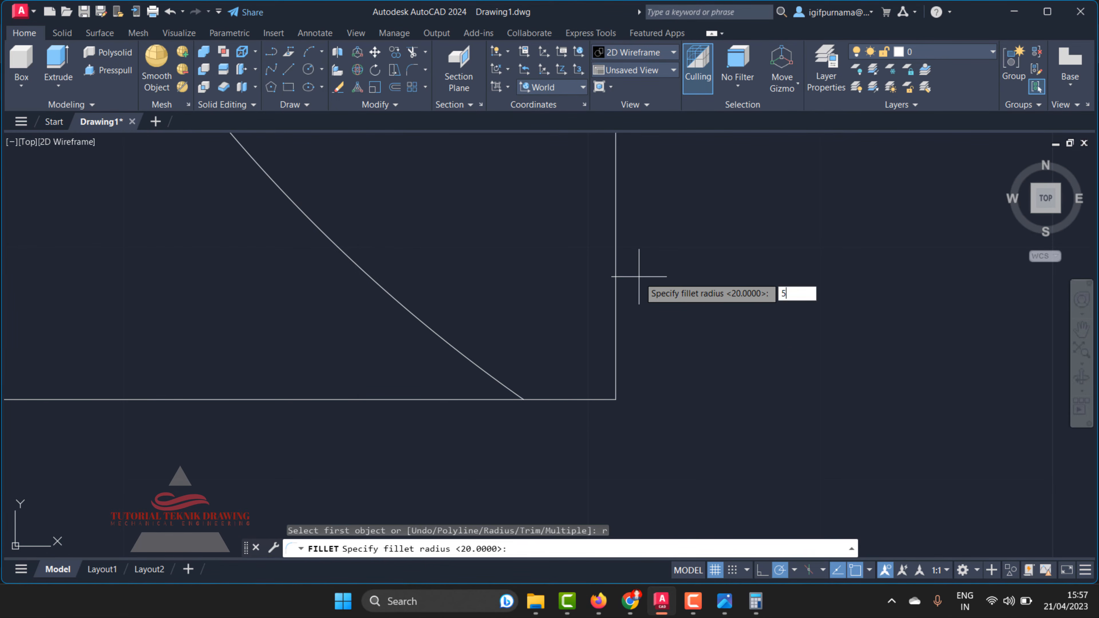
key(Return)
click(589, 400)
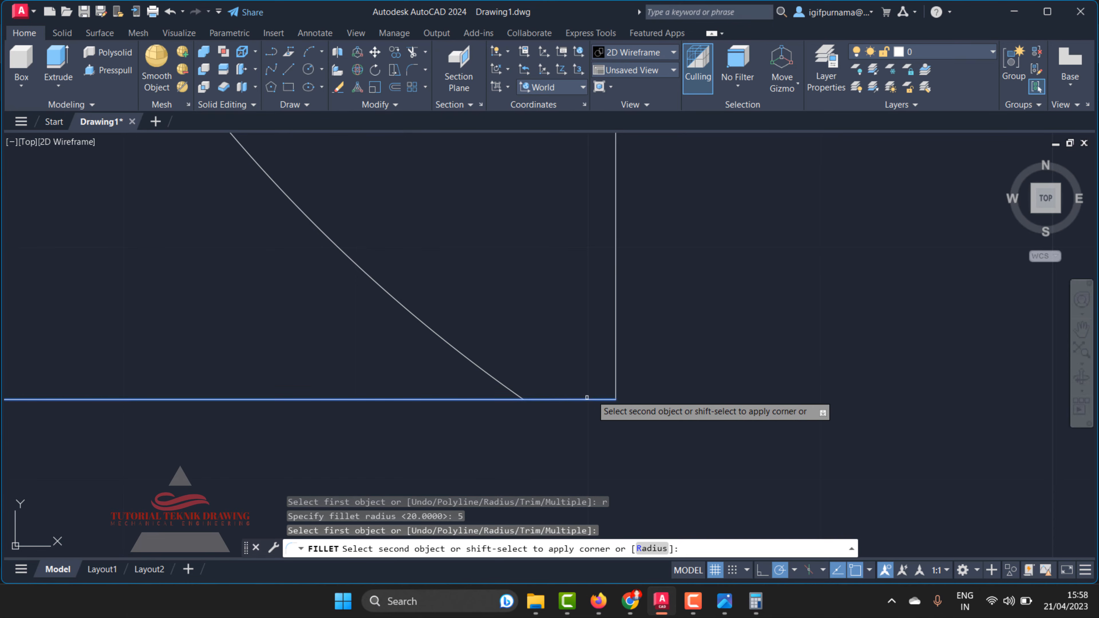
right_click(669, 321)
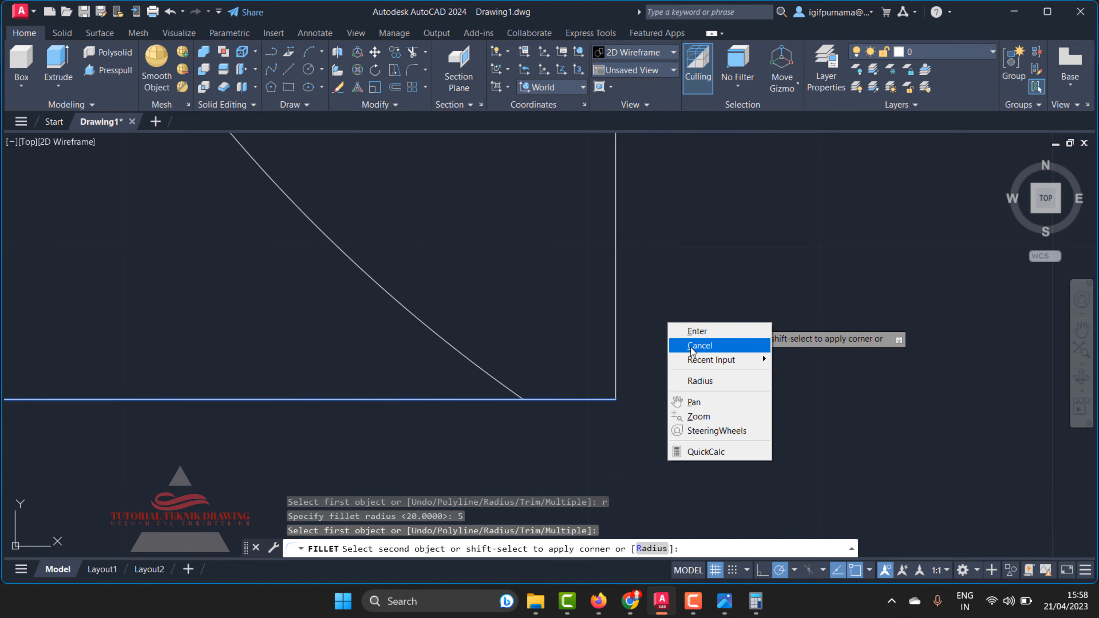
click(692, 346)
Stretch the hollow arc's lower end along the base line toward the centre line and shift its midpoint slightly down and left.
scroll(553, 373, down, 5)
scroll(476, 306, up, 2)
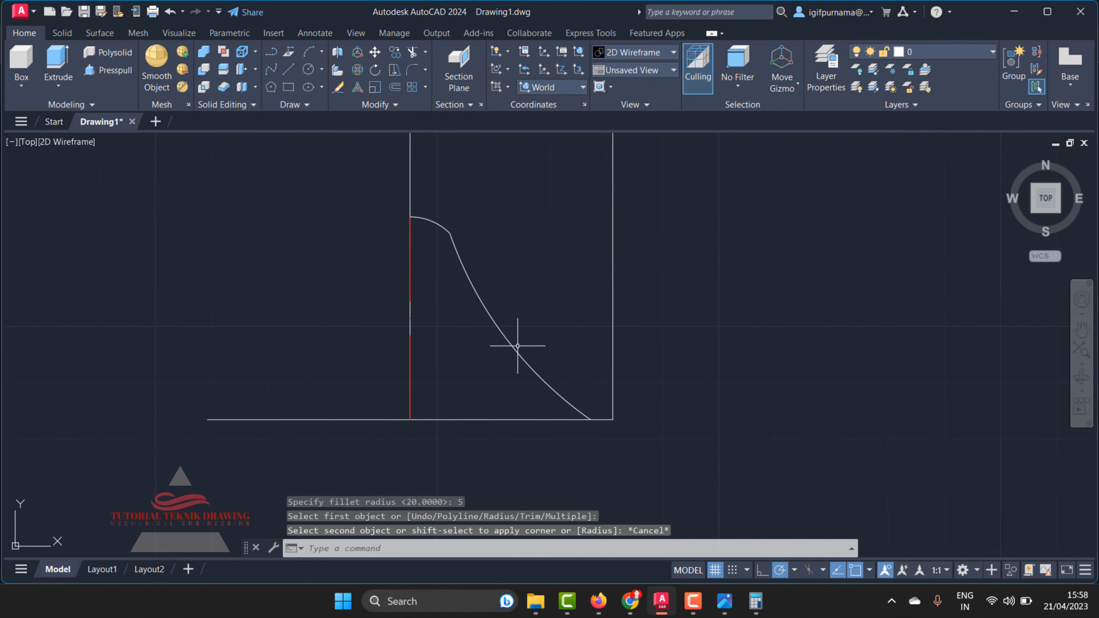
click(563, 402)
click(591, 419)
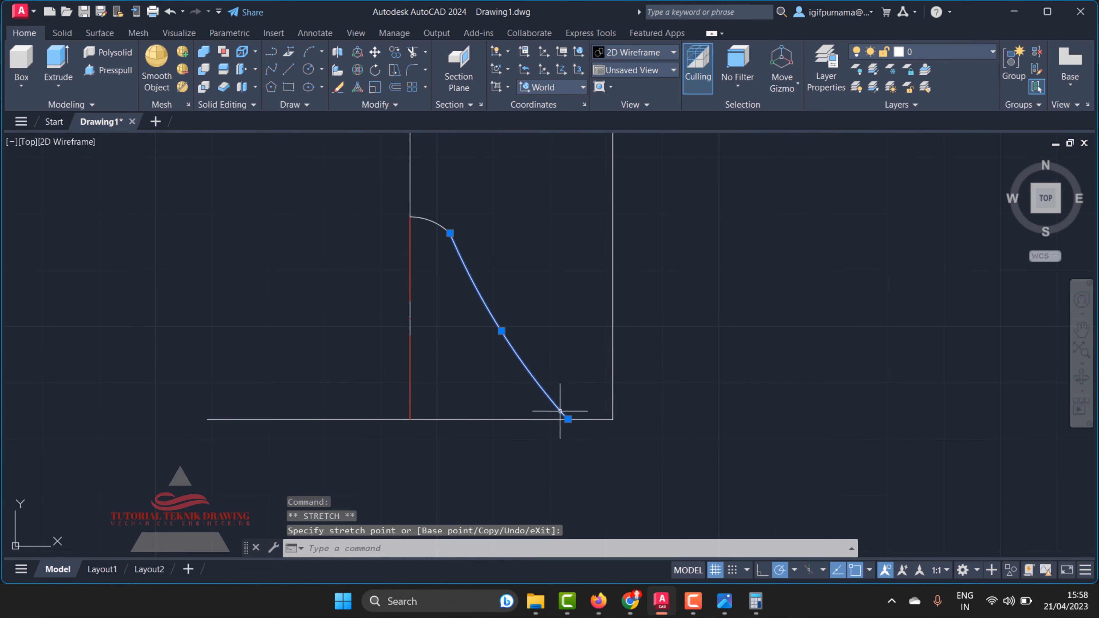
click(501, 331)
click(494, 337)
key(Escape)
Fillet the corner between the base line and the right body line with a radius of 3.
scroll(606, 422, up, 4)
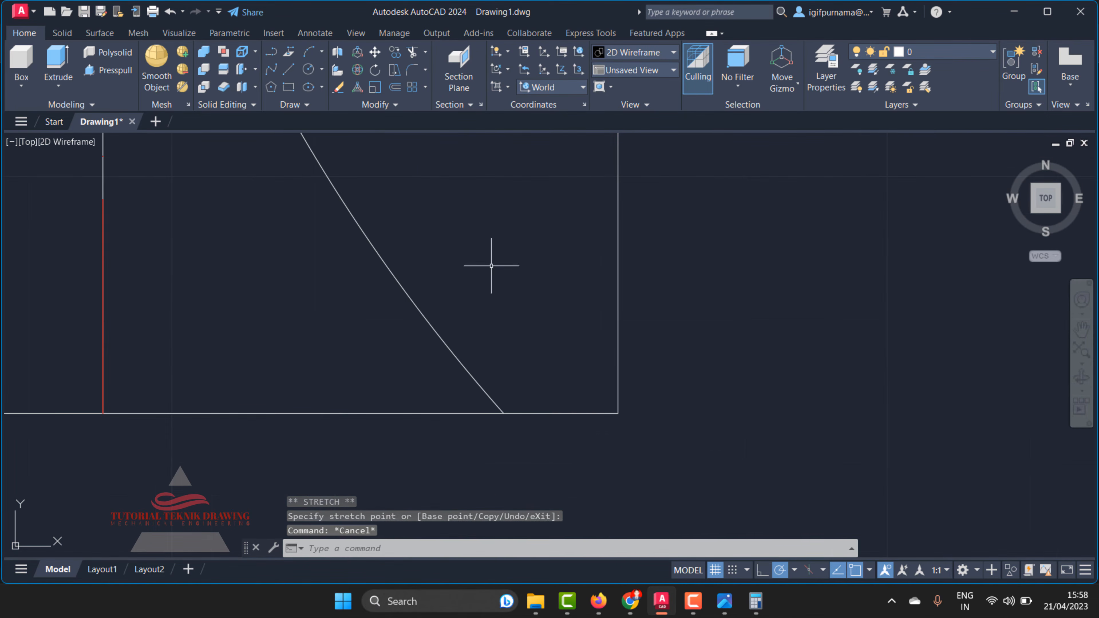
click(410, 74)
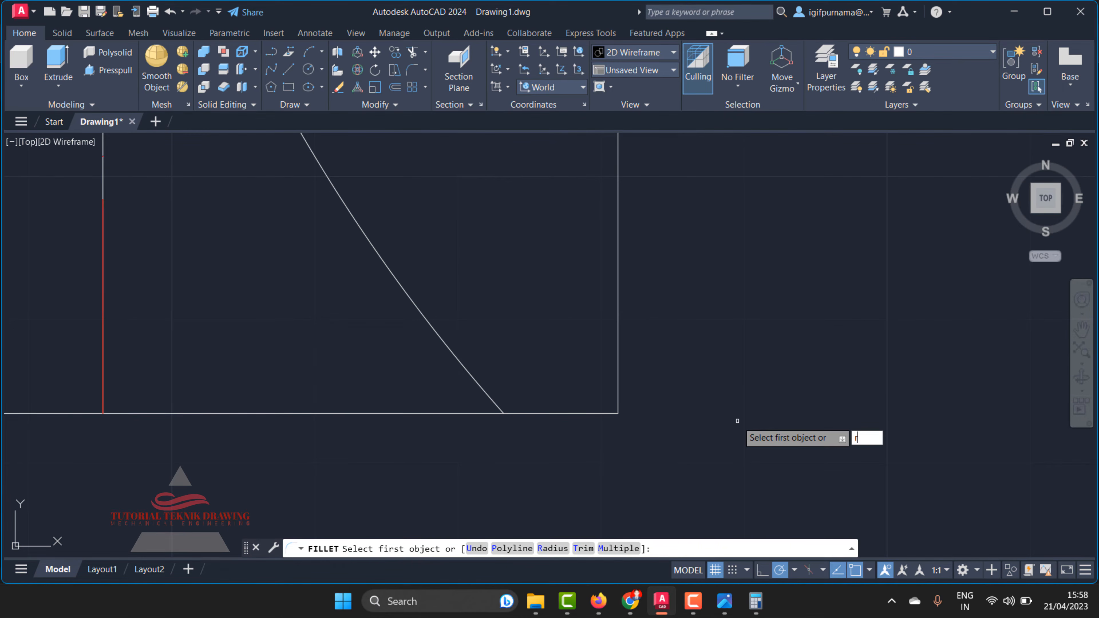
text(r)
key(Return)
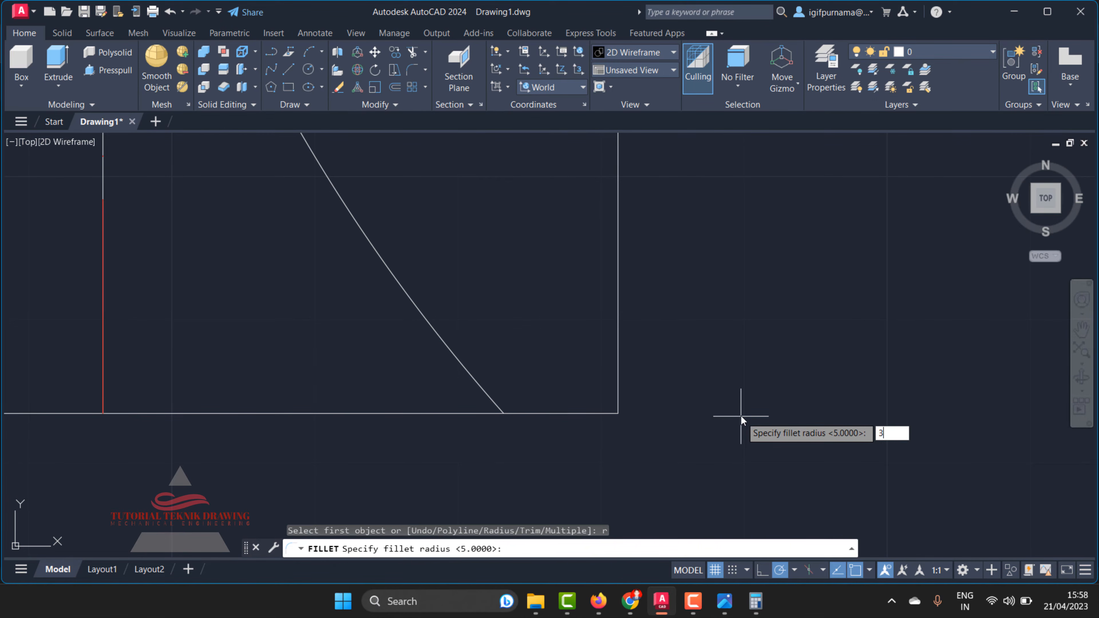
text(3)
key(Return)
click(584, 413)
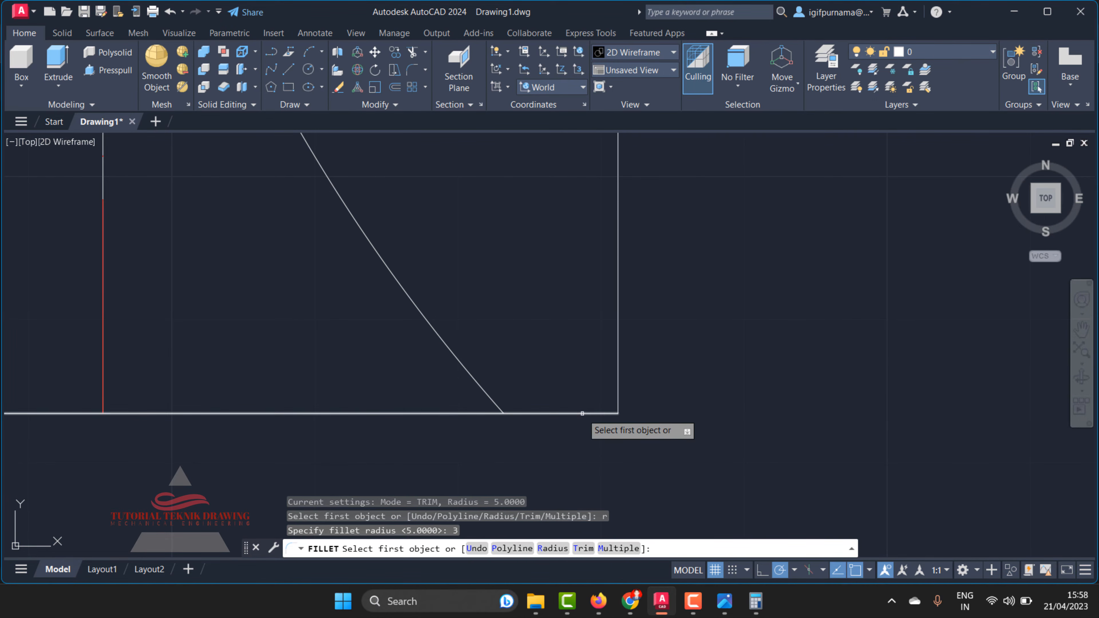
click(615, 388)
scroll(657, 420, down, 6)
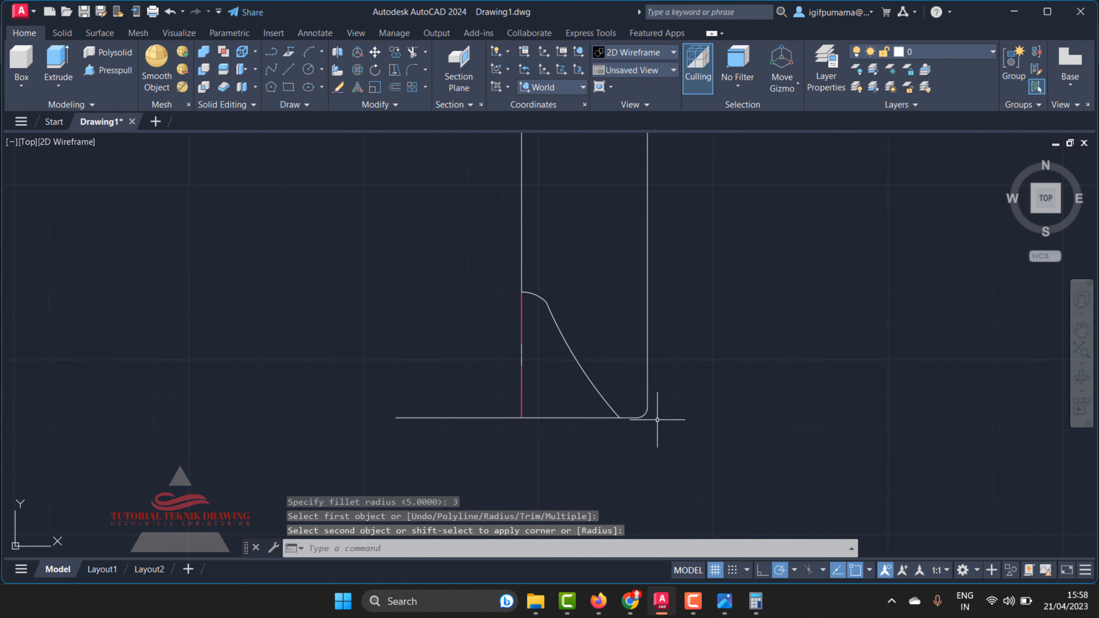
scroll(661, 463, up, 6)
scroll(635, 409, down, 6)
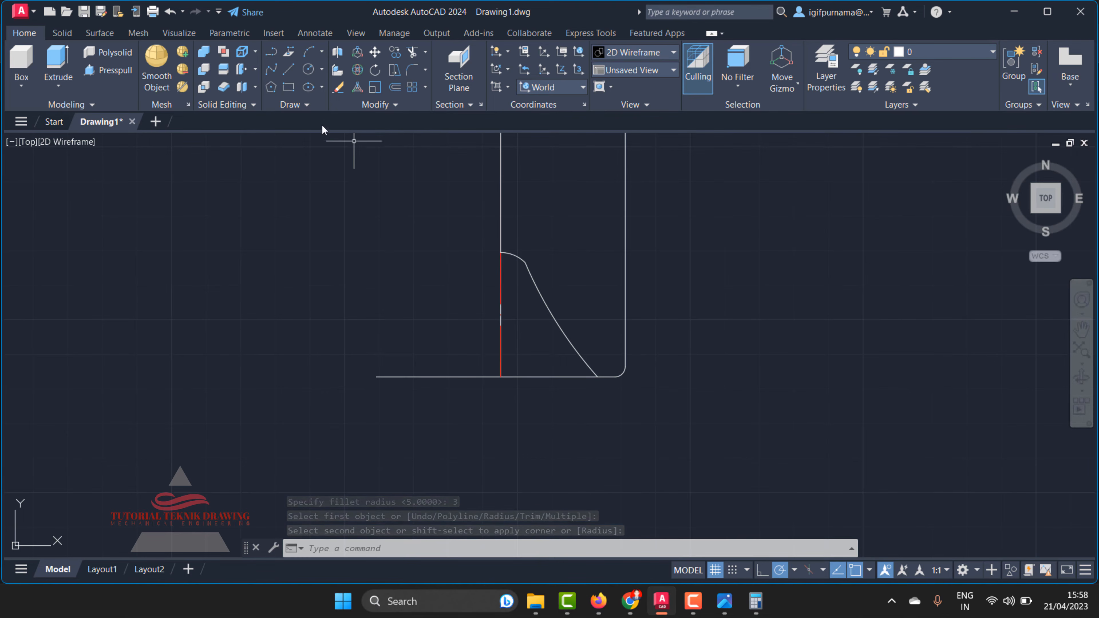
Trim the base line from beneath the hollow to its outer left end, and remove the centre line's portion below the hollow's cap.
click(413, 53)
mouse_move(563, 388)
mouse_down()
mouse_move(528, 338)
mouse_move(480, 394)
mouse_move(448, 358)
mouse_up()
right_click(448, 359)
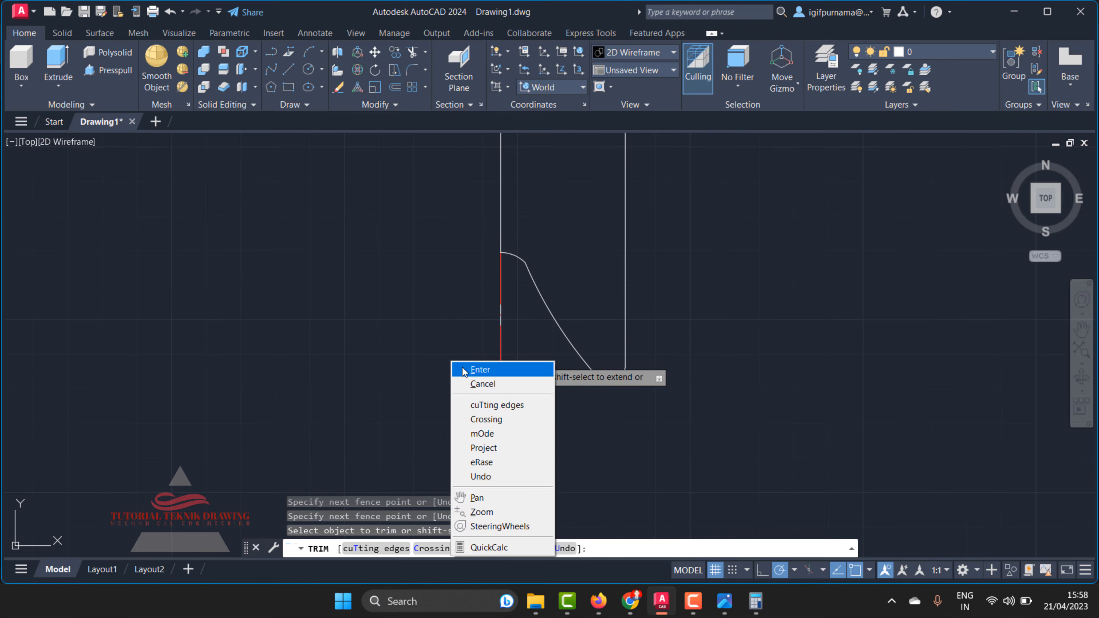
click(472, 366)
click(411, 53)
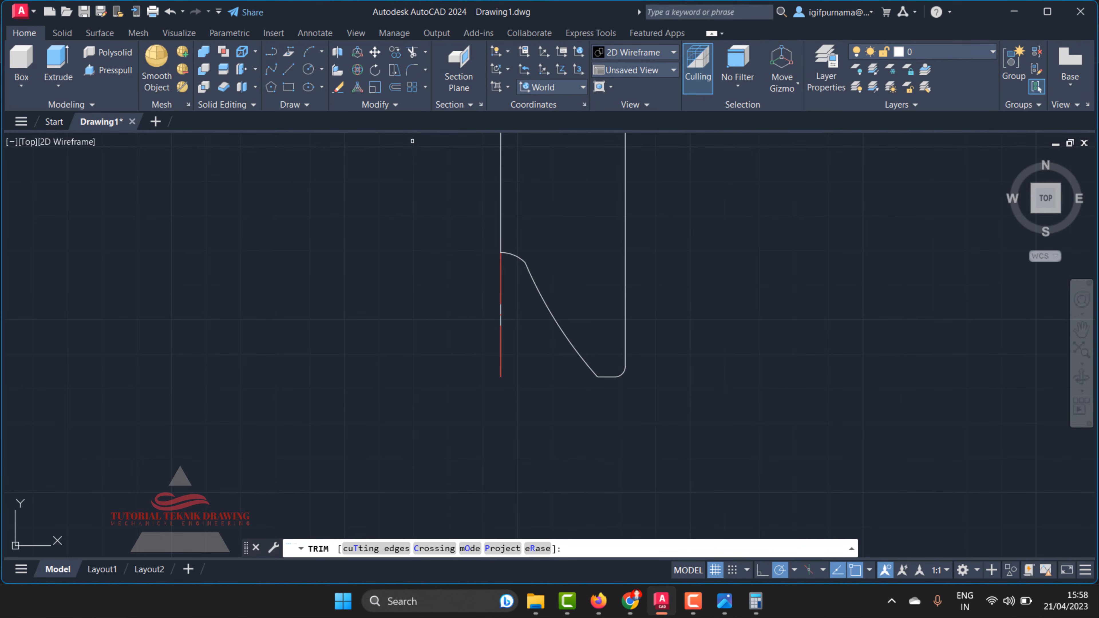
drag(508, 360, 484, 324)
scroll(519, 381, down, 5)
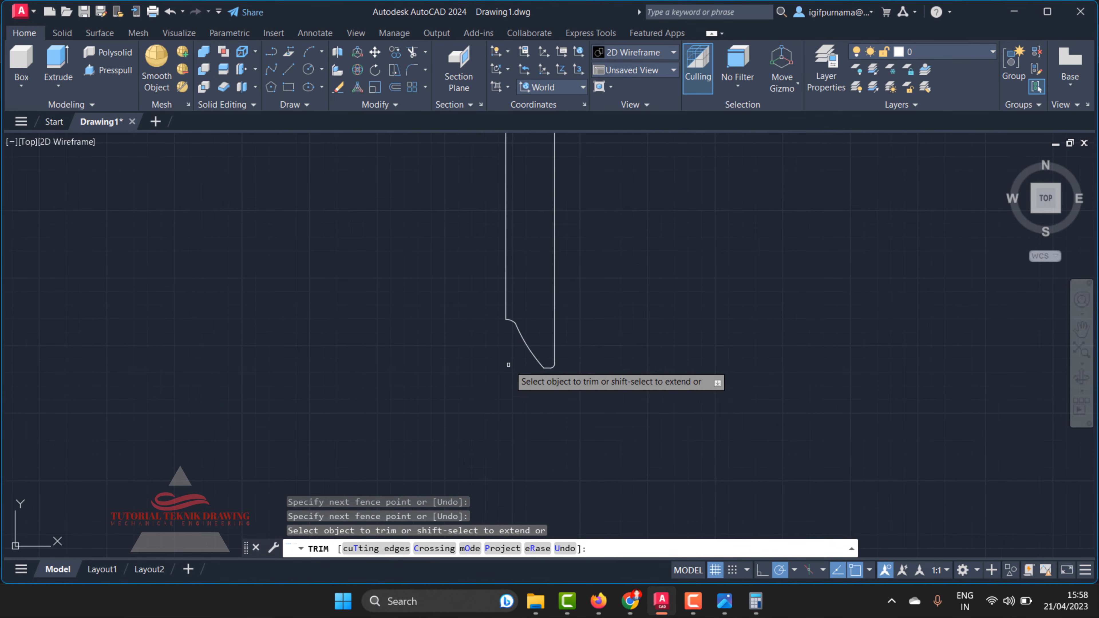
Trim the two horizontal lines at the bottle mouth, leaving only the short ledge between the rim line and the neck line.
scroll(508, 231, up, 8)
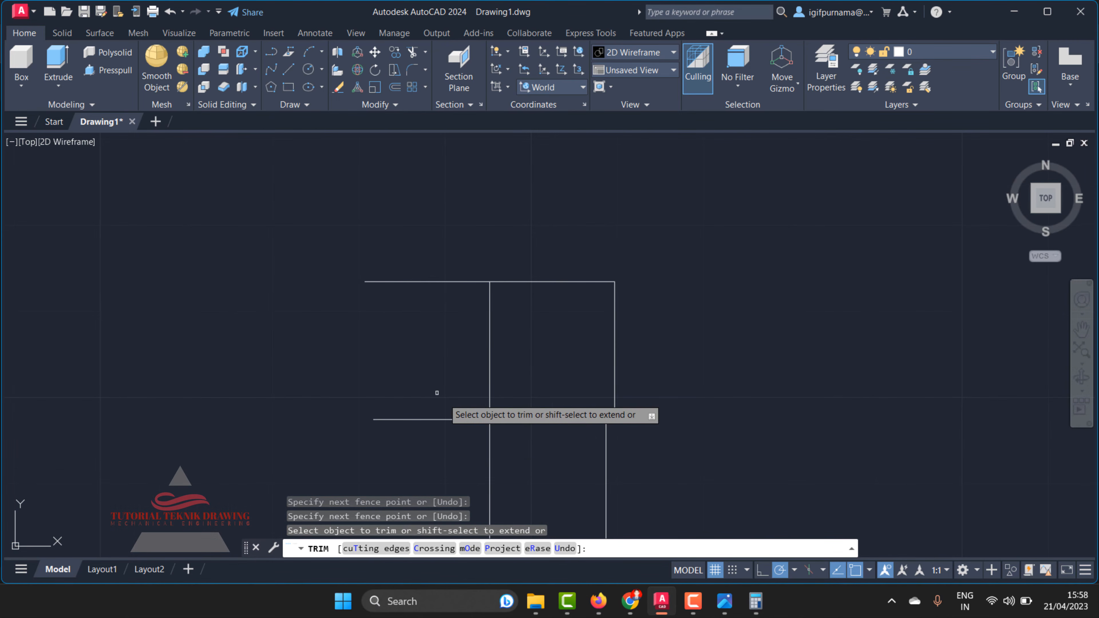
drag(464, 435, 383, 235)
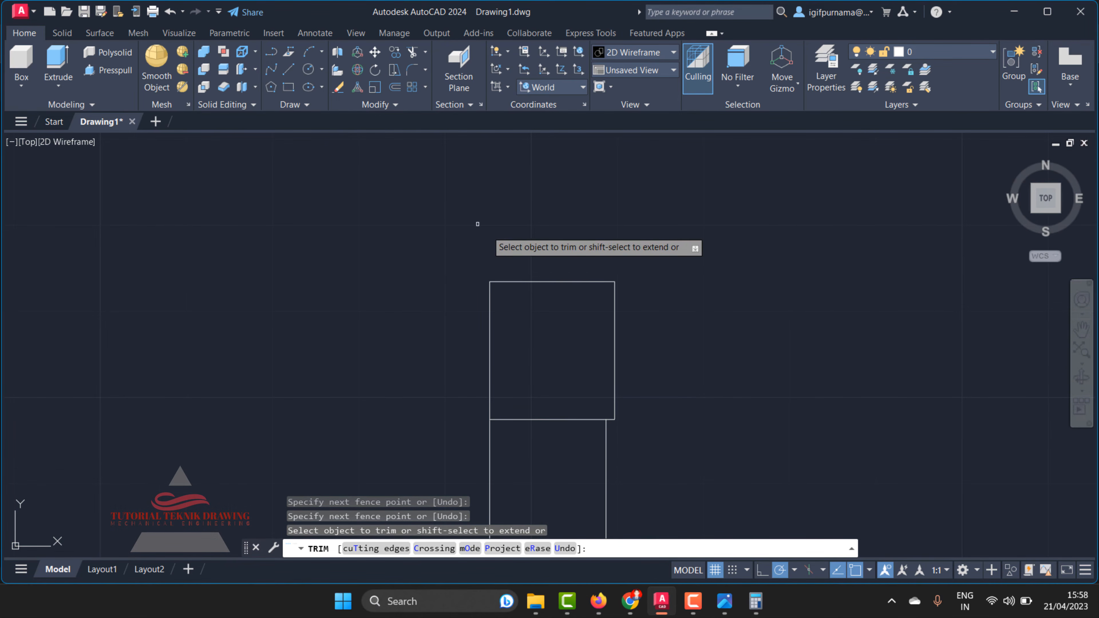
drag(551, 453, 523, 221)
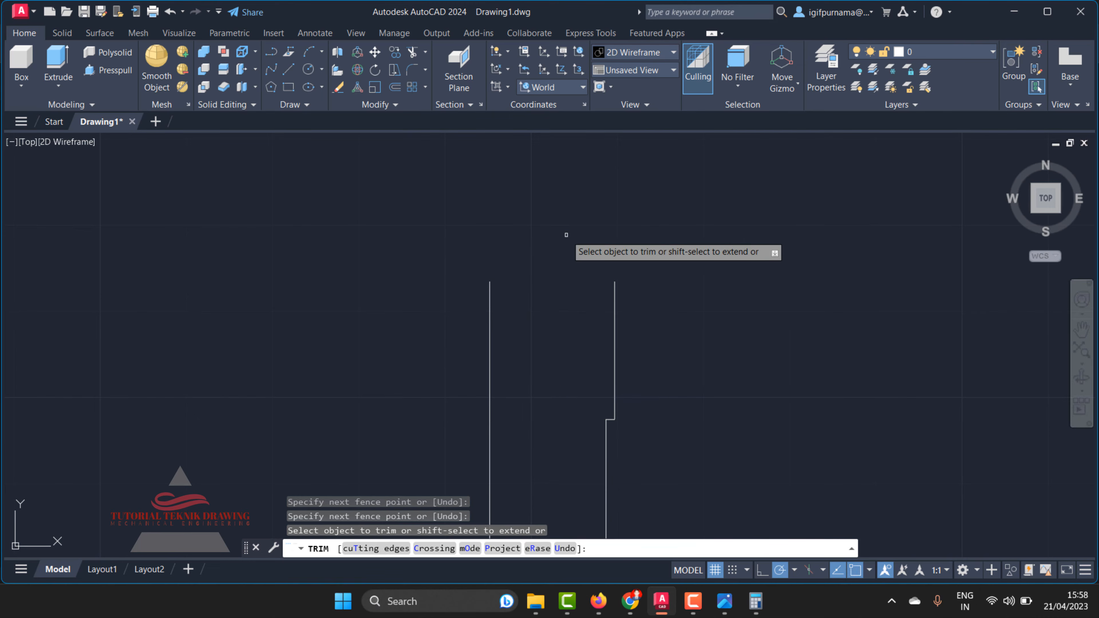
right_click(575, 235)
scroll(571, 238, down, 5)
scroll(604, 449, up, 4)
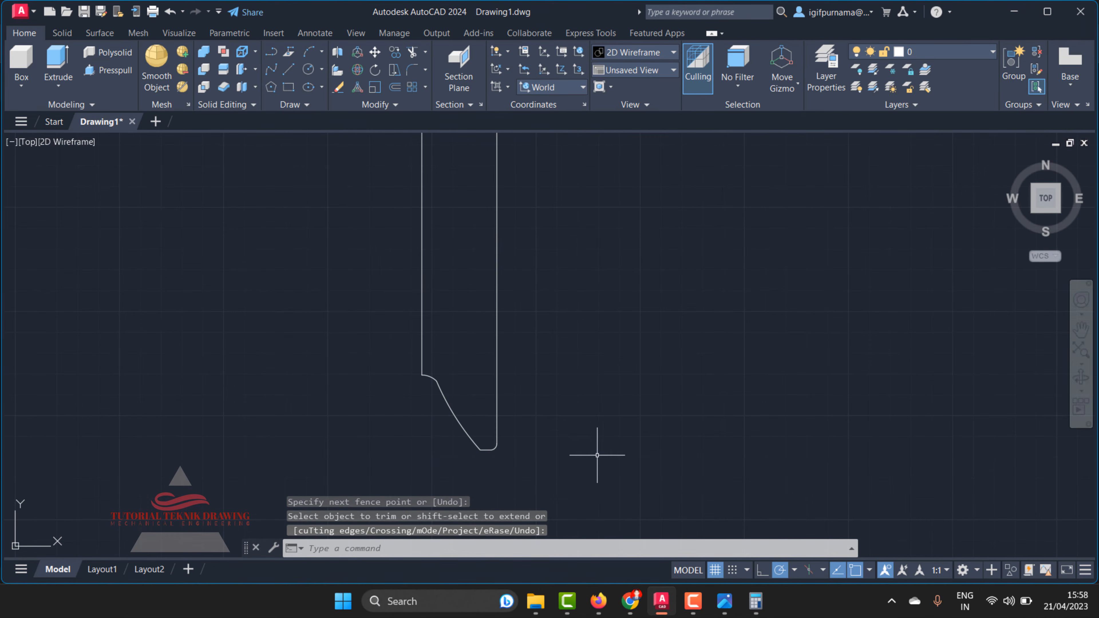
Join the bottle's outline segments from the base hollow up through the body, shoulder, neck and rim, leaving out the centre line.
scroll(537, 397, down, 2)
scroll(493, 142, up, 2)
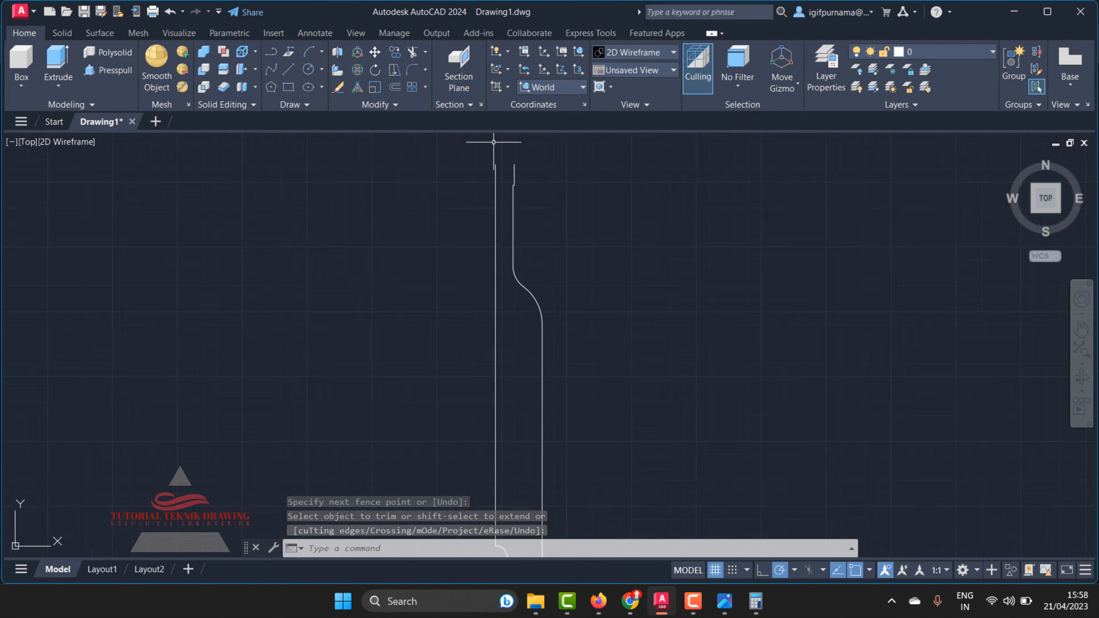
scroll(494, 141, up, 2)
scroll(494, 142, up, 2)
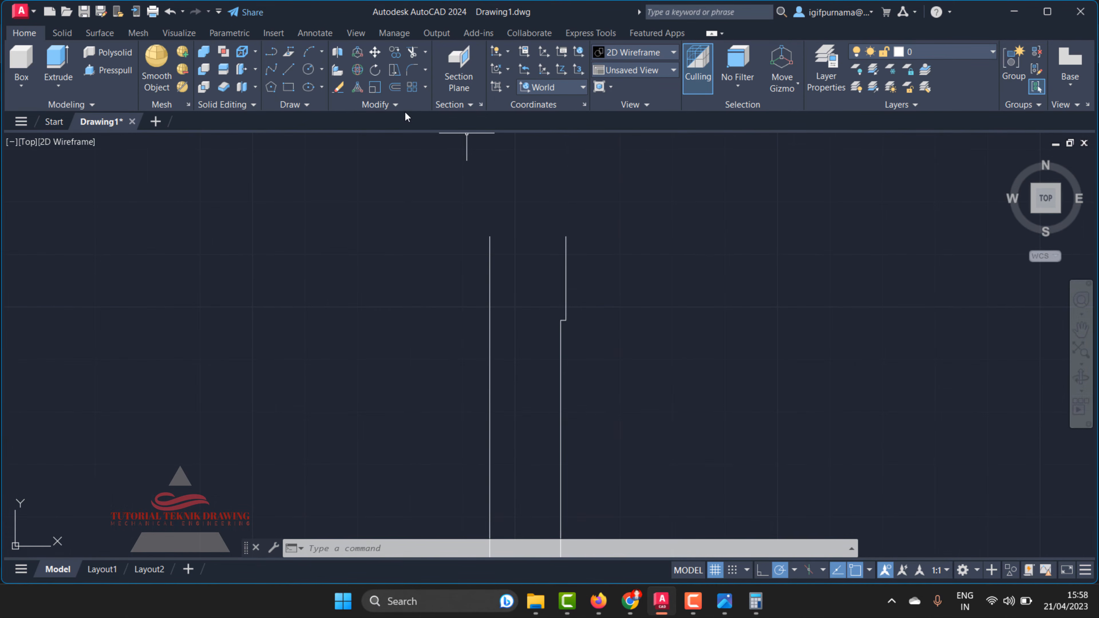
scroll(504, 205, down, 3)
scroll(572, 373, up, 3)
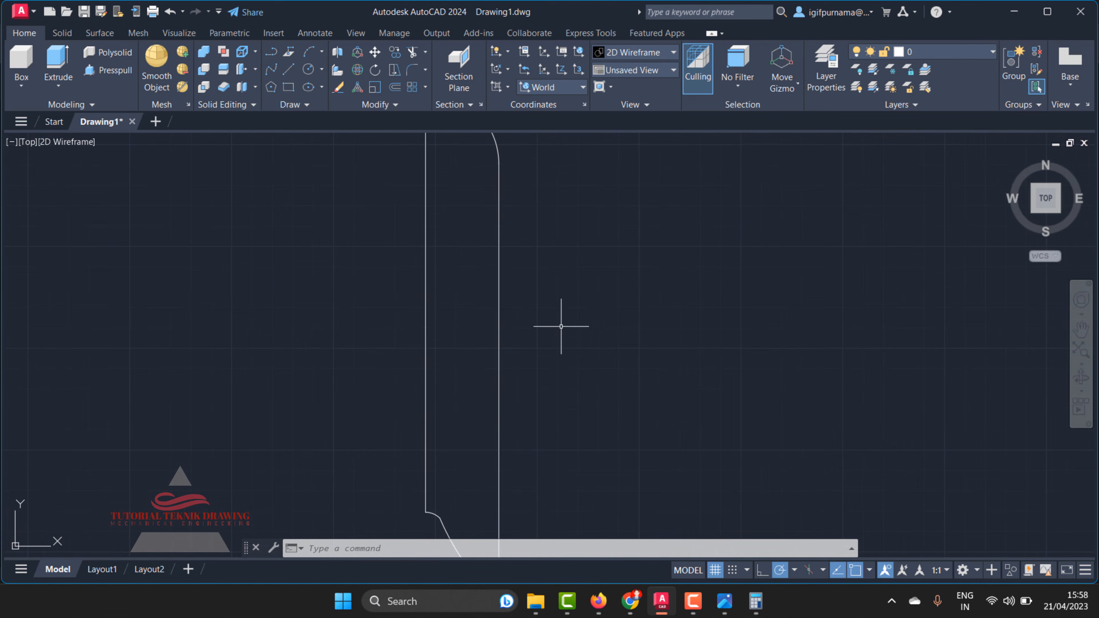
click(552, 495)
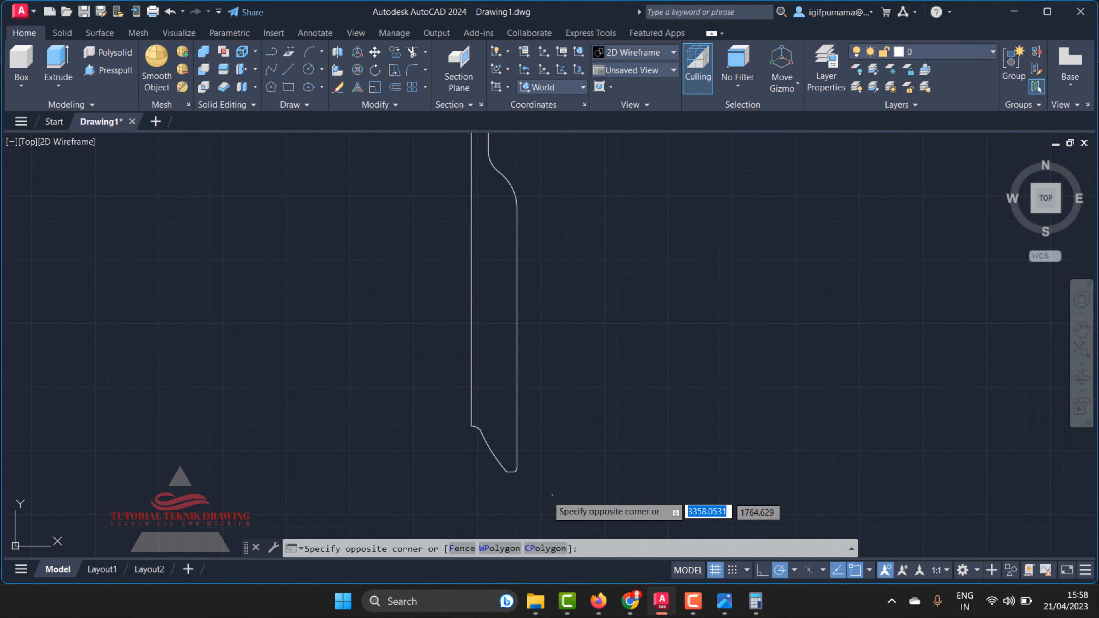
click(569, 484)
scroll(505, 462, up, 2)
scroll(501, 462, up, 1)
click(589, 484)
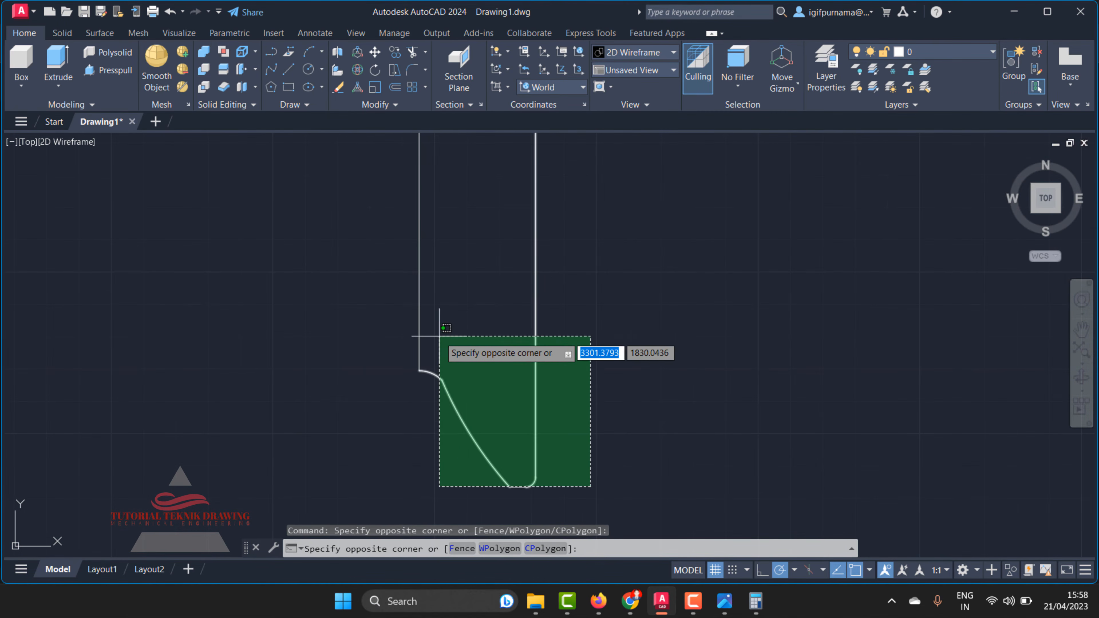
click(449, 346)
scroll(522, 410, down, 4)
scroll(508, 190, up, 3)
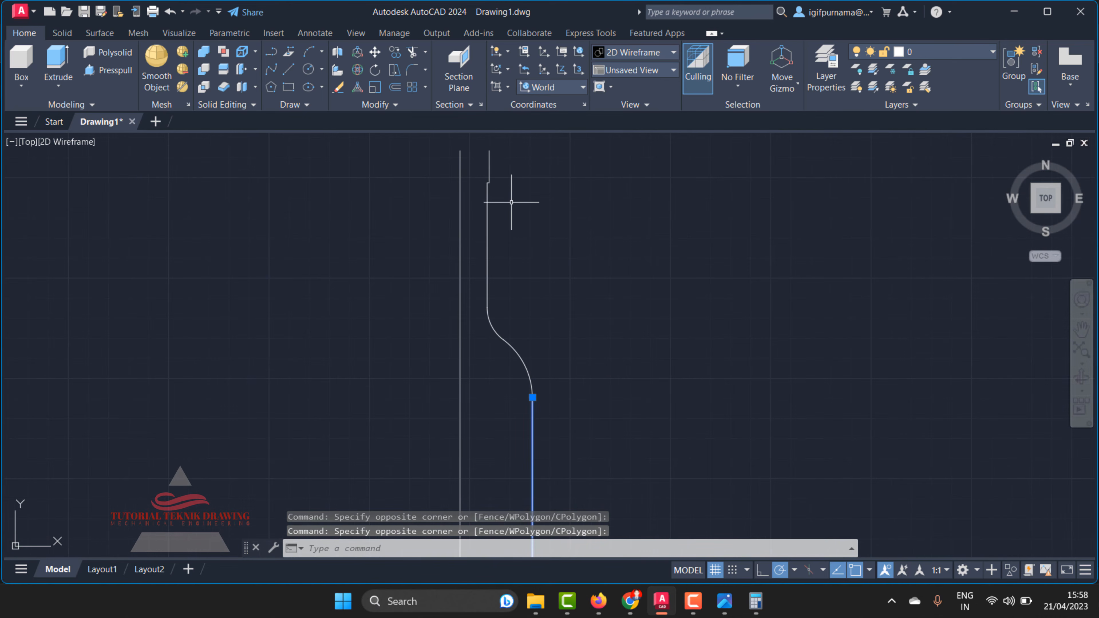
scroll(511, 202, down, 2)
click(565, 387)
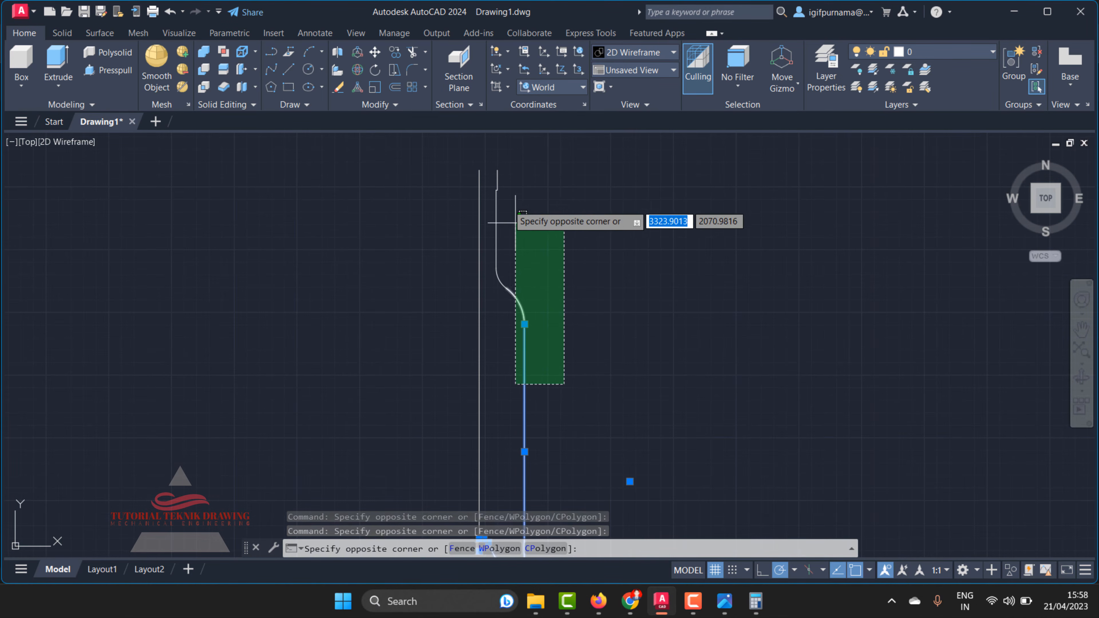
click(494, 163)
scroll(468, 144, up, 4)
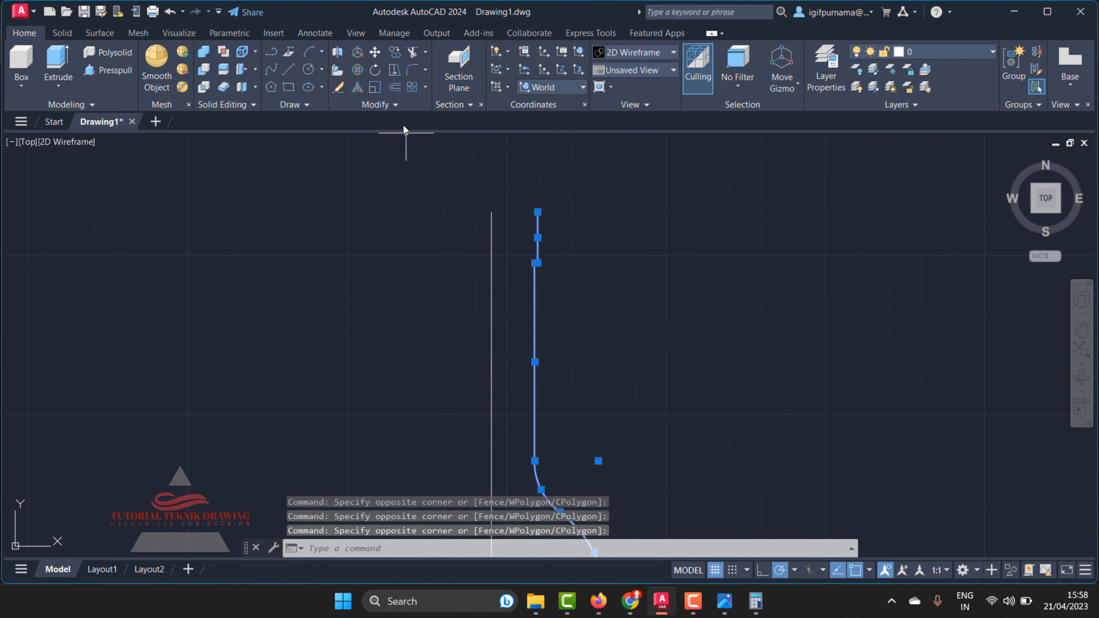
click(398, 107)
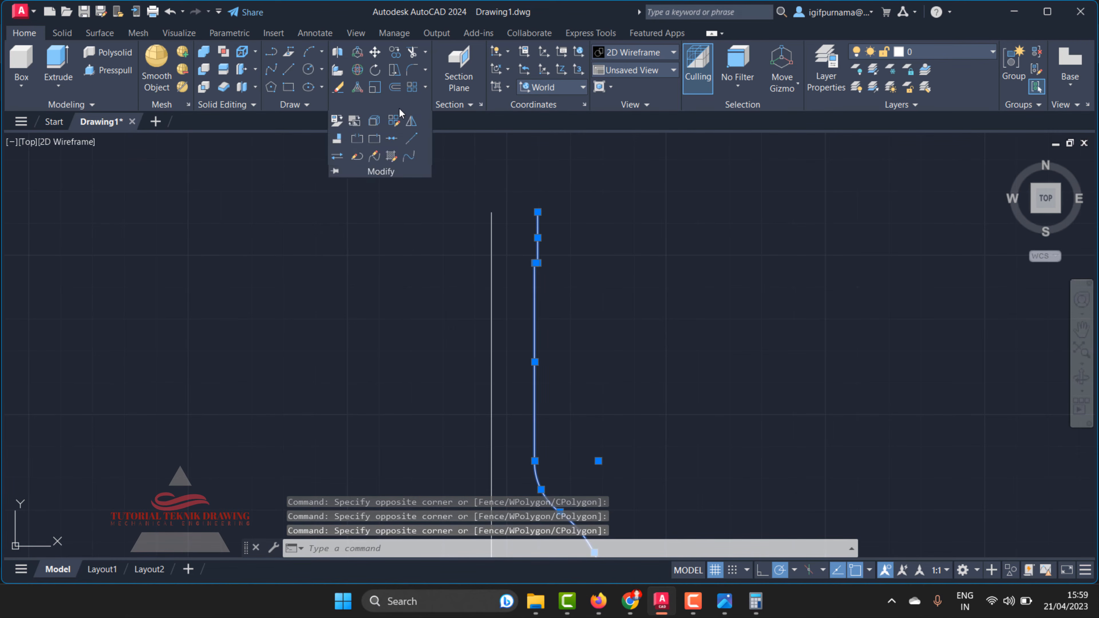
click(392, 138)
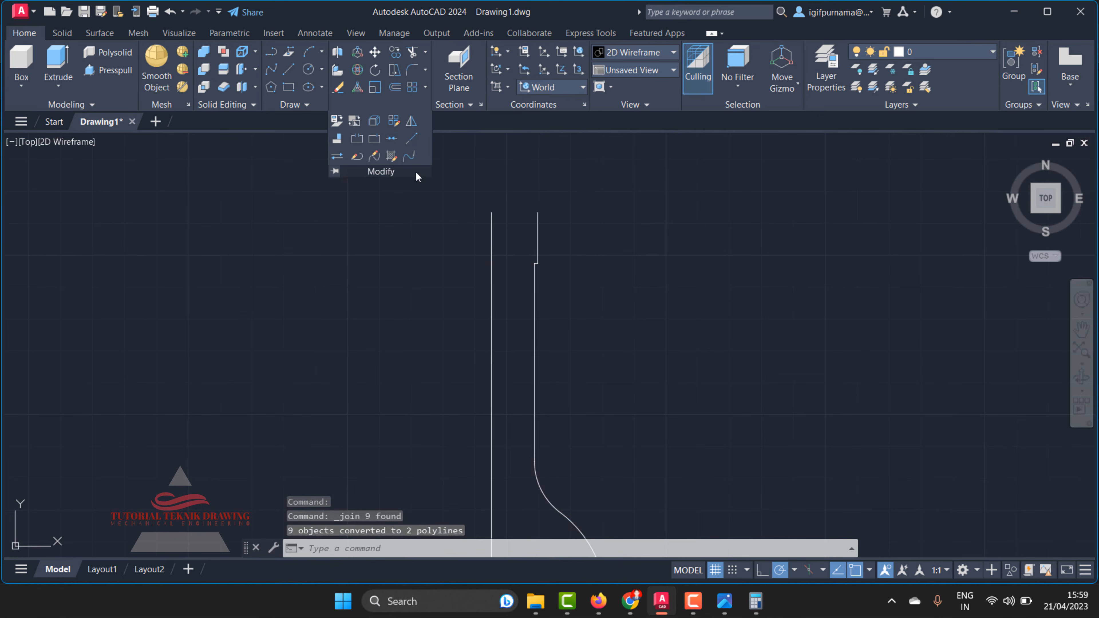
Try to join the outline again by selecting it around the neck and rim.
click(394, 139)
click(528, 201)
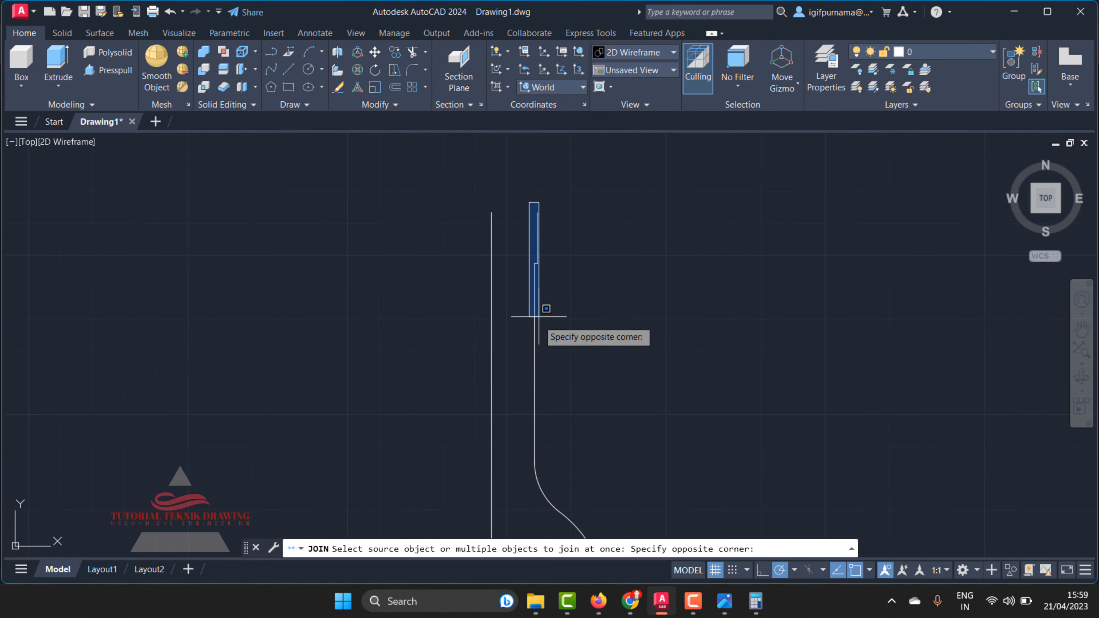
click(541, 325)
scroll(541, 325, down, 2)
click(551, 330)
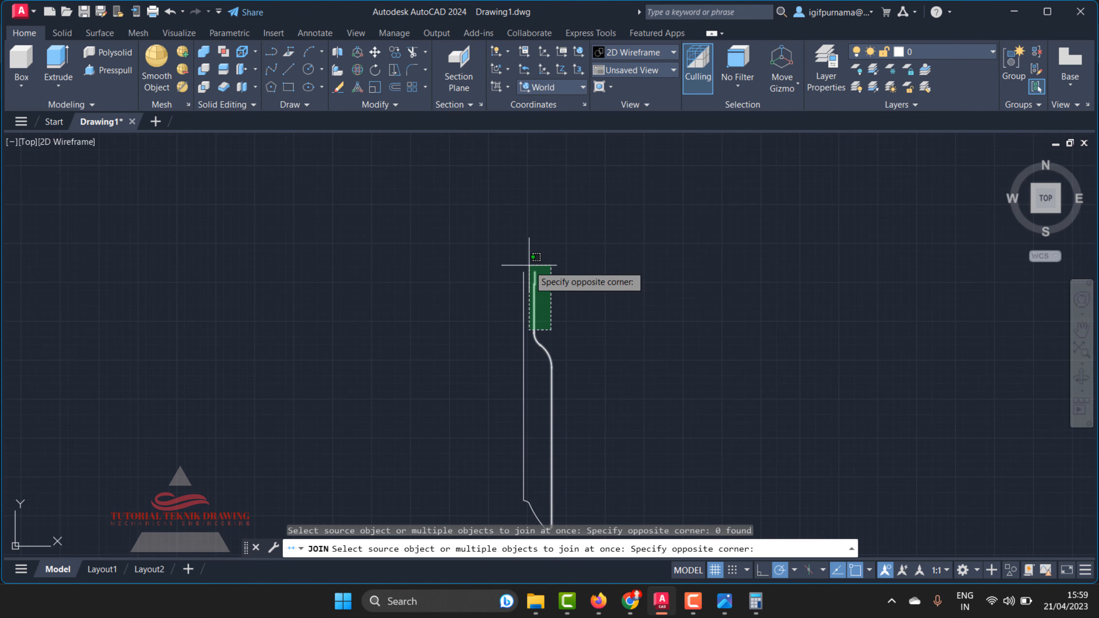
click(535, 257)
key(Return)
scroll(547, 311, up, 2)
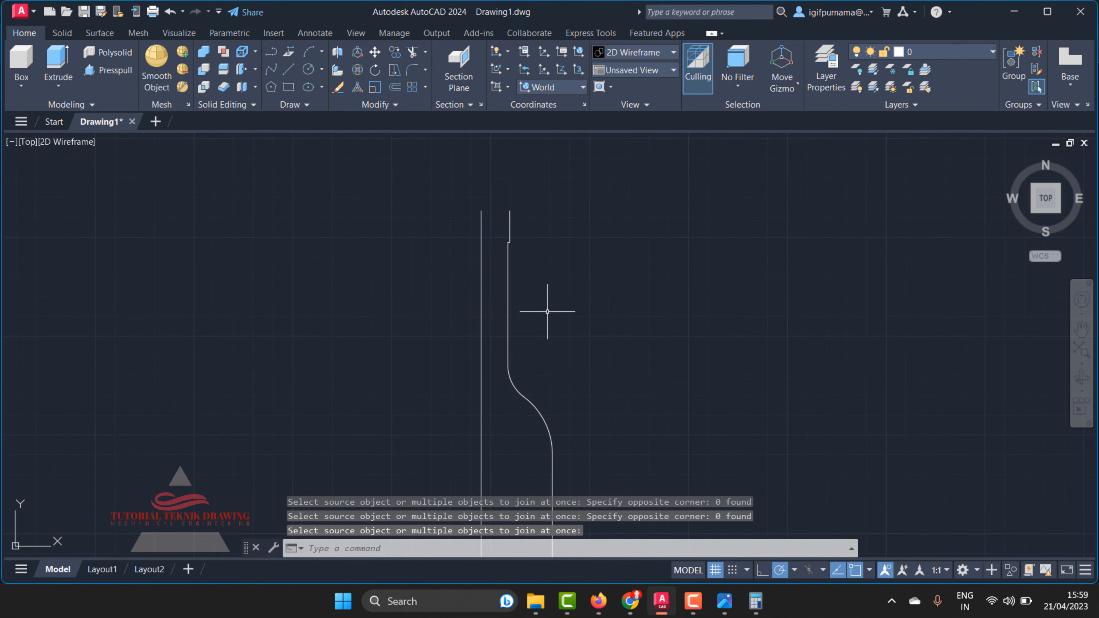
Offset the outer bottle profile inward by 1.5 to form the wall thickness.
click(391, 91)
right_click(495, 231)
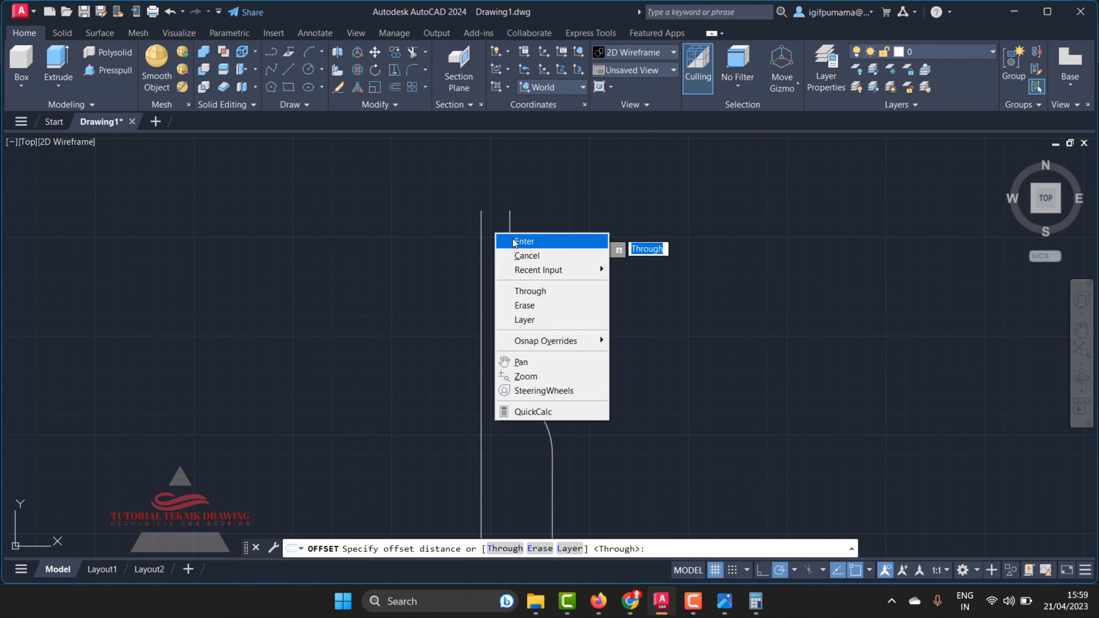
click(510, 239)
click(507, 260)
scroll(499, 257, up, 5)
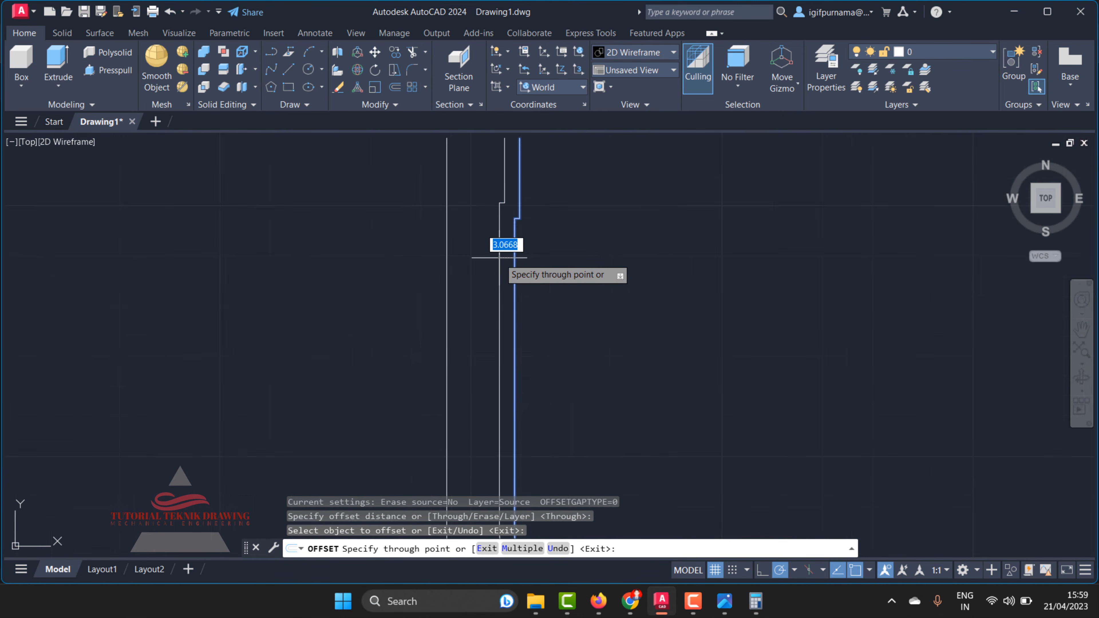
scroll(515, 260, down, 2)
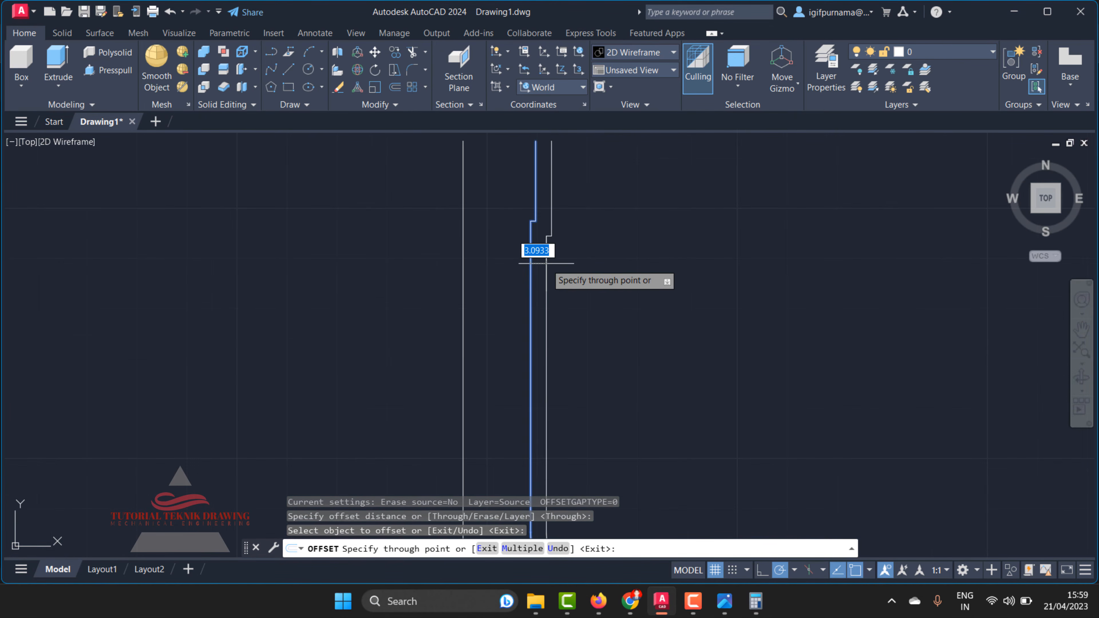
scroll(514, 260, down, 1)
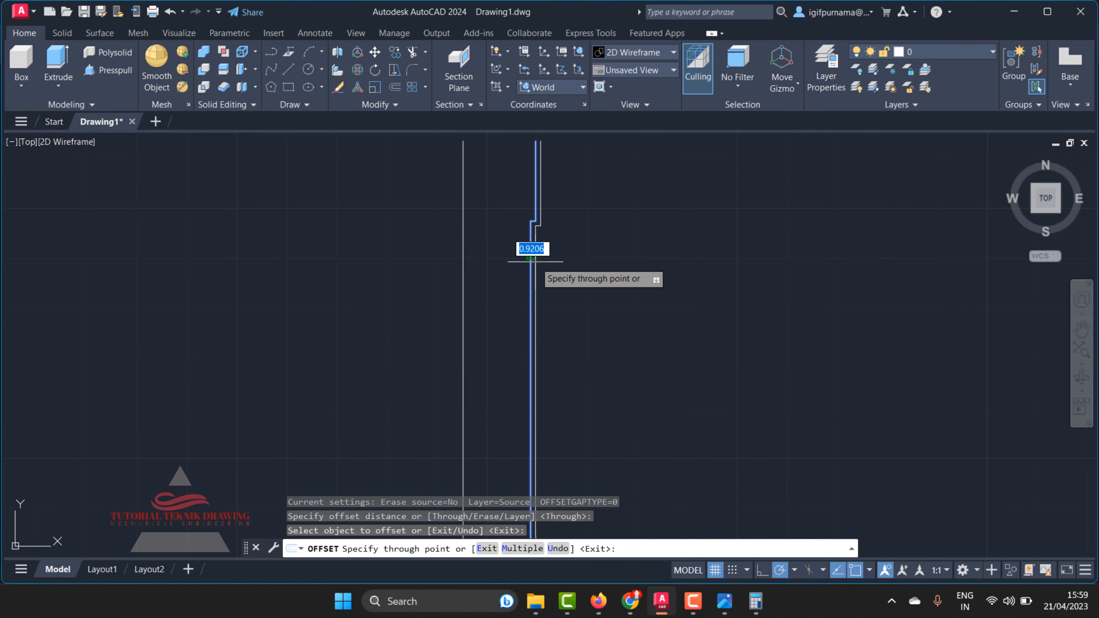
scroll(542, 262, up, 1)
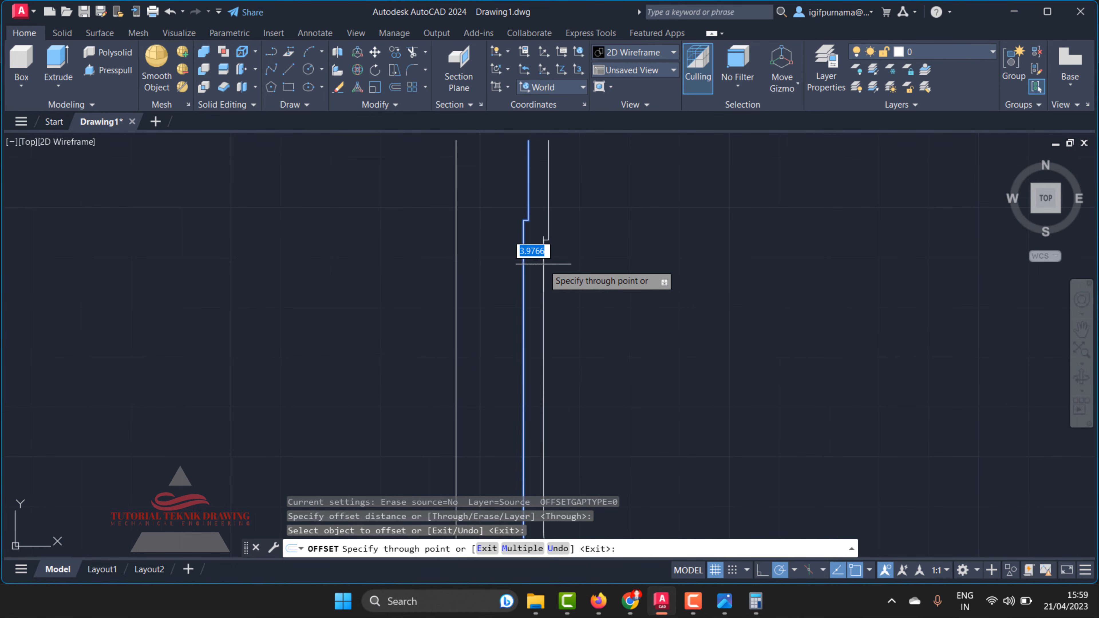
scroll(519, 260, up, 1)
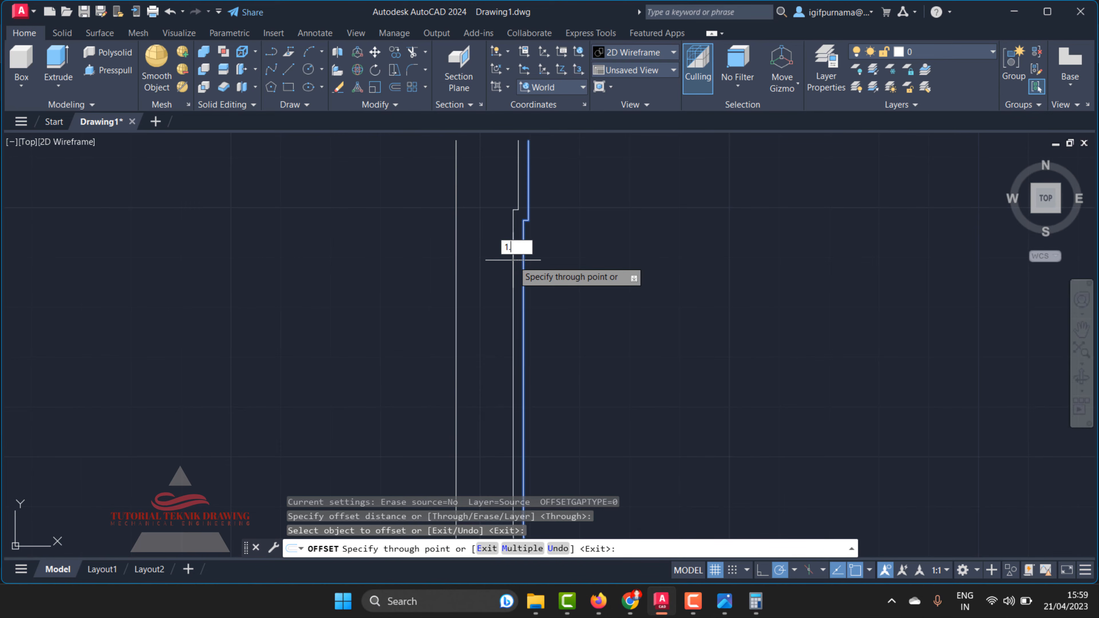
key(Return)
scroll(563, 204, down, 3)
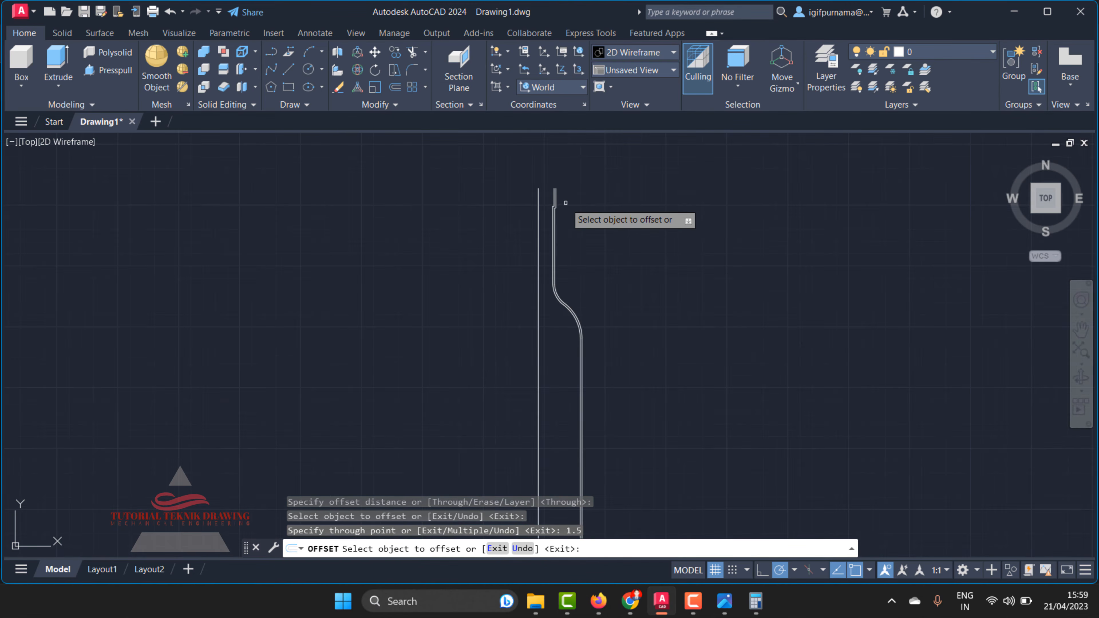
scroll(575, 356, down, 2)
scroll(579, 452, up, 4)
scroll(559, 452, up, 2)
right_click(576, 353)
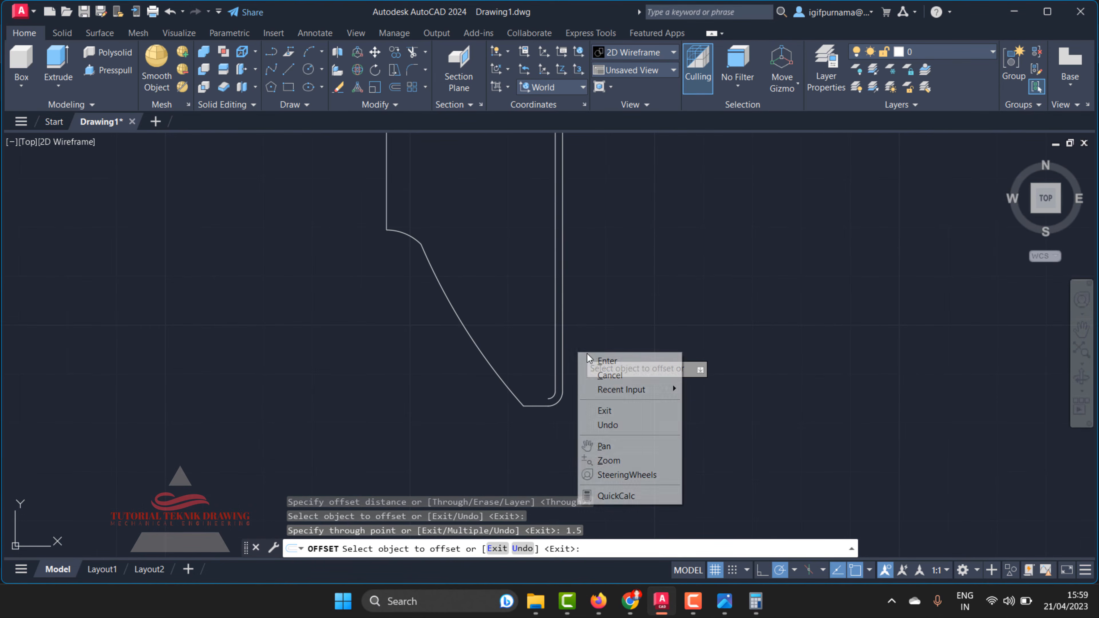
click(593, 361)
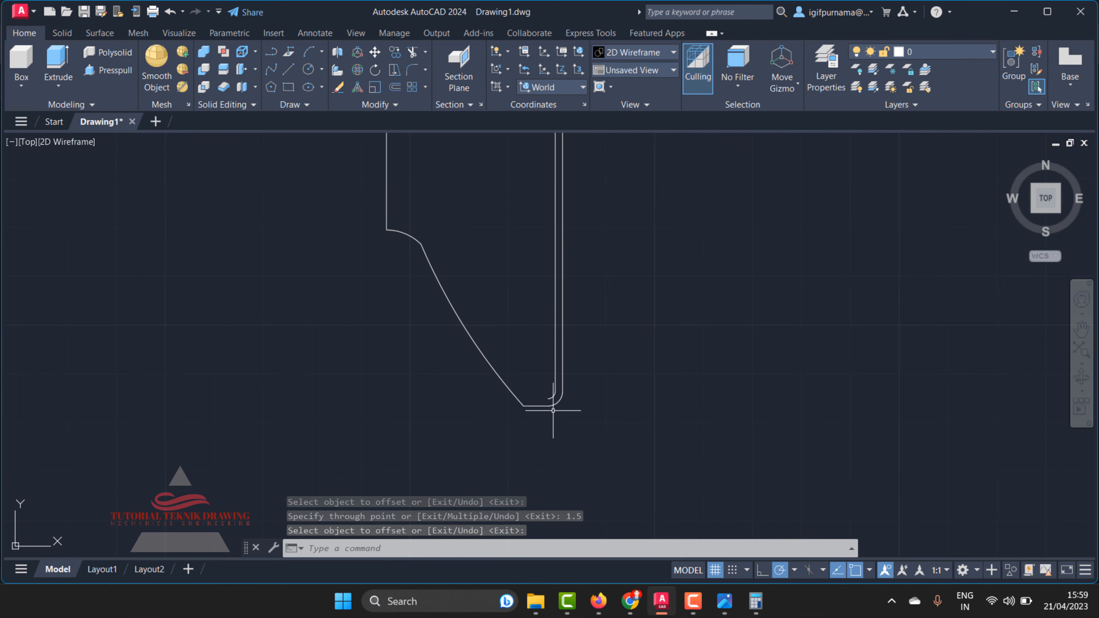
Join the base hollow's curve with the short flat base segment into one polyline.
click(392, 107)
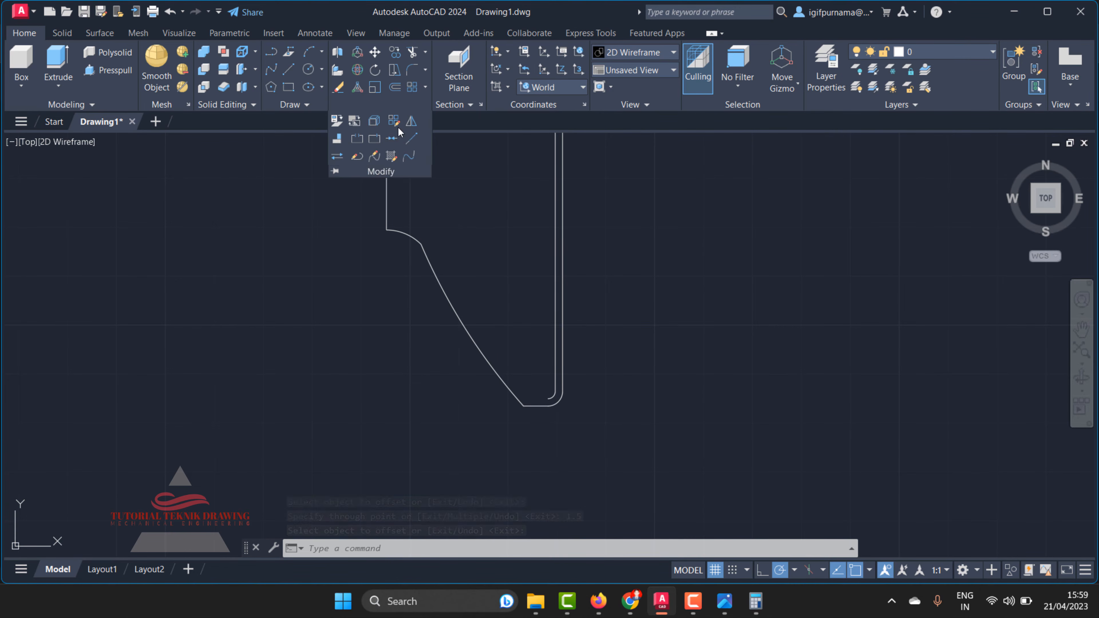
click(392, 138)
drag(489, 323, 457, 332)
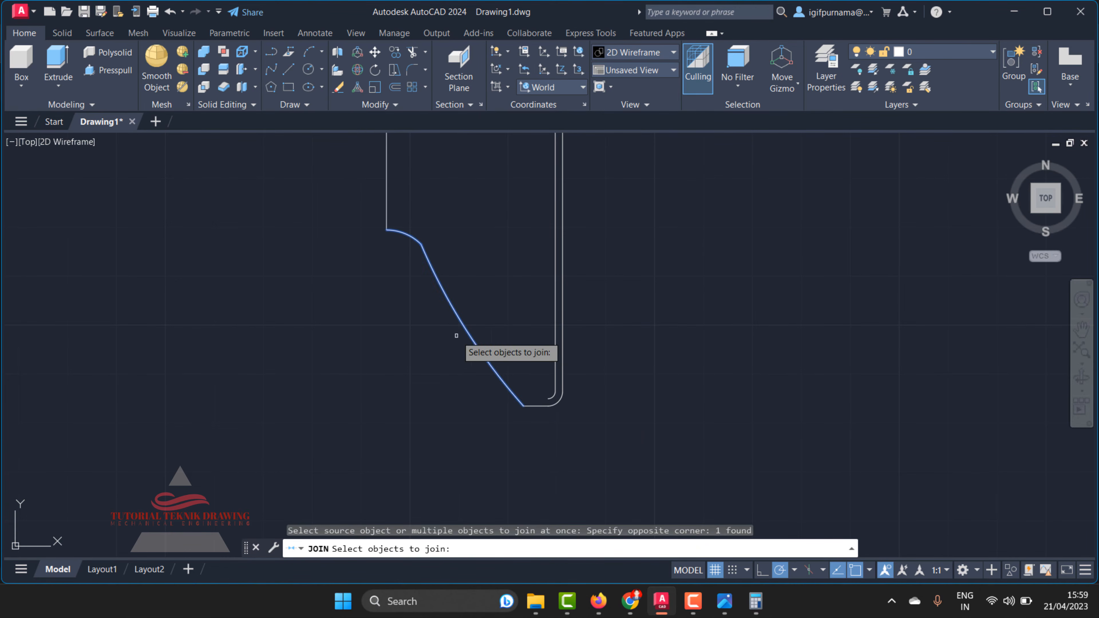
click(540, 408)
key(Return)
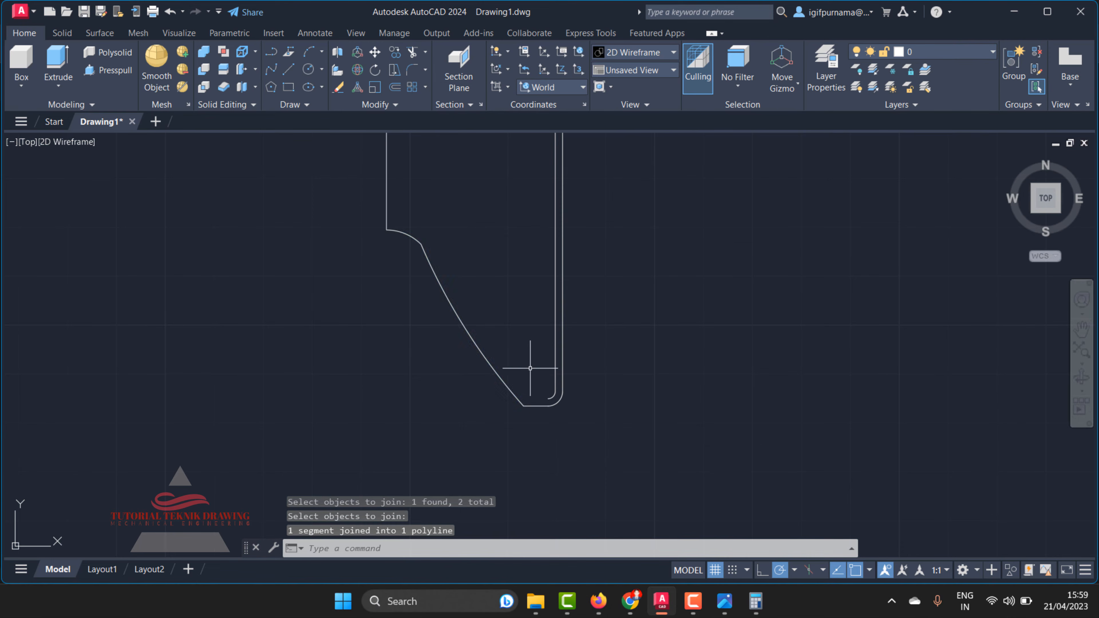
Offset the joined hollow and base polyline 1.5 toward the inside of the bottle.
click(394, 88)
right_click(439, 212)
click(460, 219)
click(446, 295)
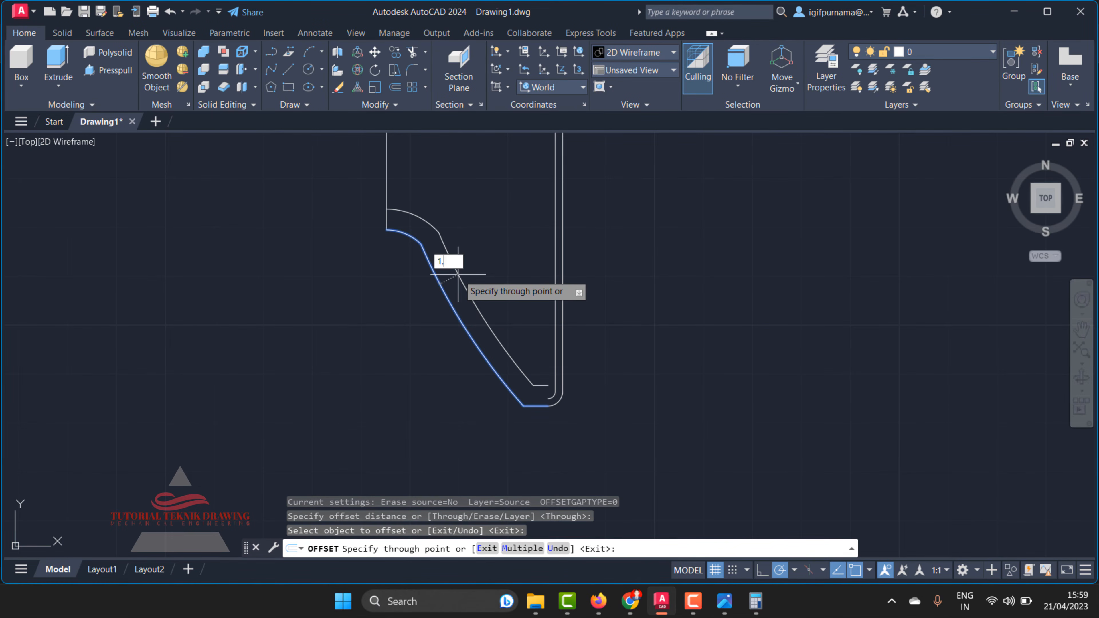
key(Return)
right_click(465, 260)
click(487, 268)
Trim the vertical centre line above the base hollow, keeping the short edge that closes the wall between the two curves.
scroll(411, 237, up, 4)
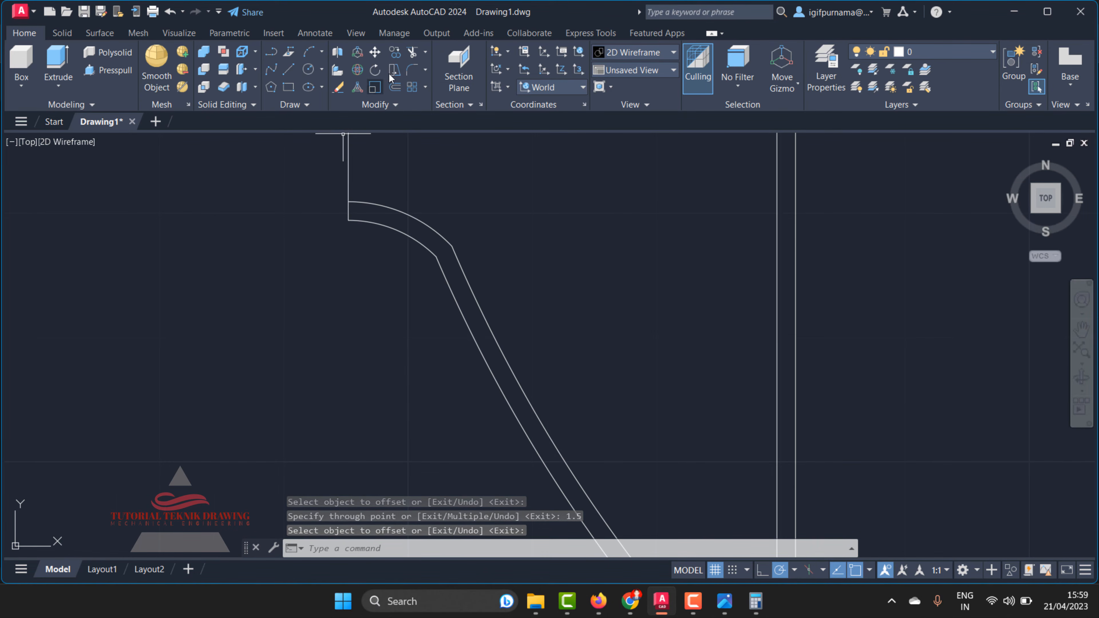
click(338, 87)
click(389, 150)
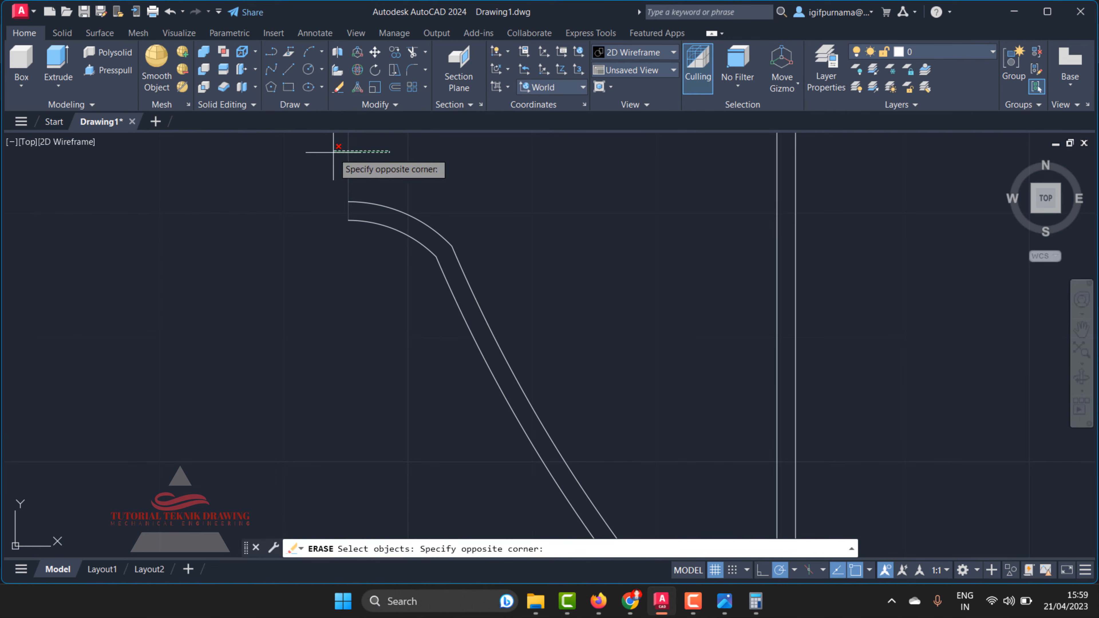
right_click(433, 154)
click(411, 53)
drag(375, 162, 328, 152)
right_click(371, 159)
click(375, 170)
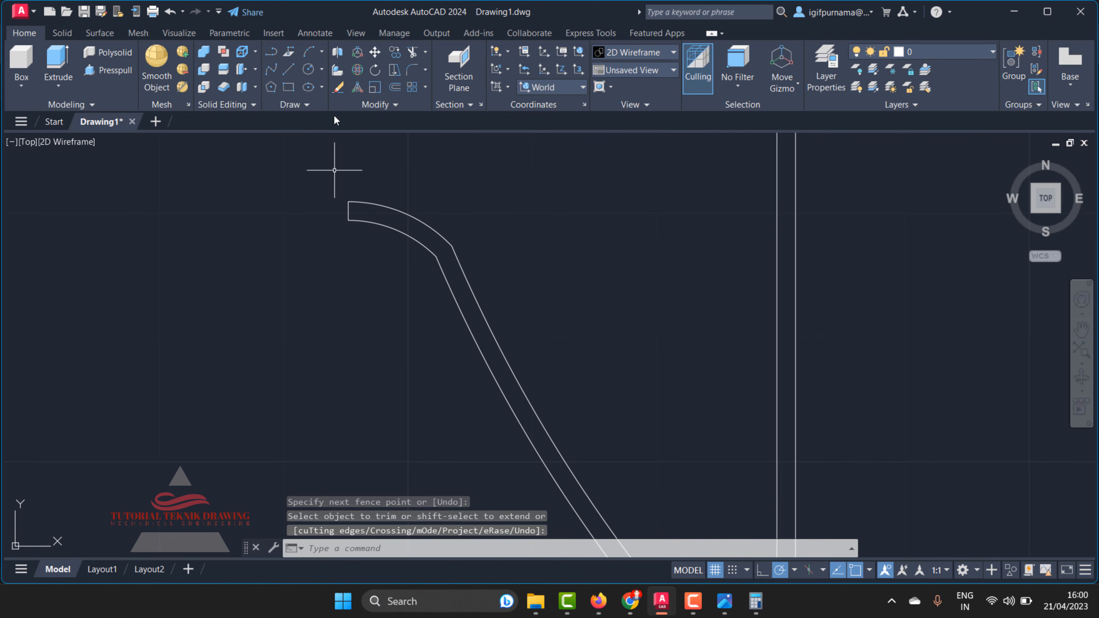
click(400, 106)
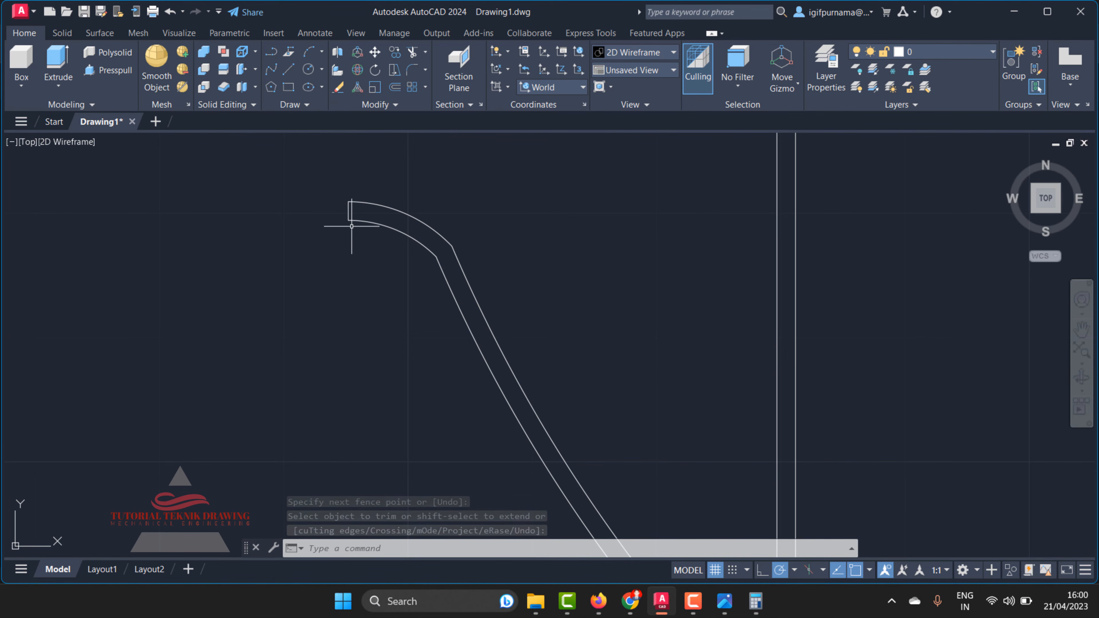
Draw a line across the open rim connecting the upper ends of the inner and outer neck walls.
scroll(422, 316, down, 5)
scroll(498, 179, up, 6)
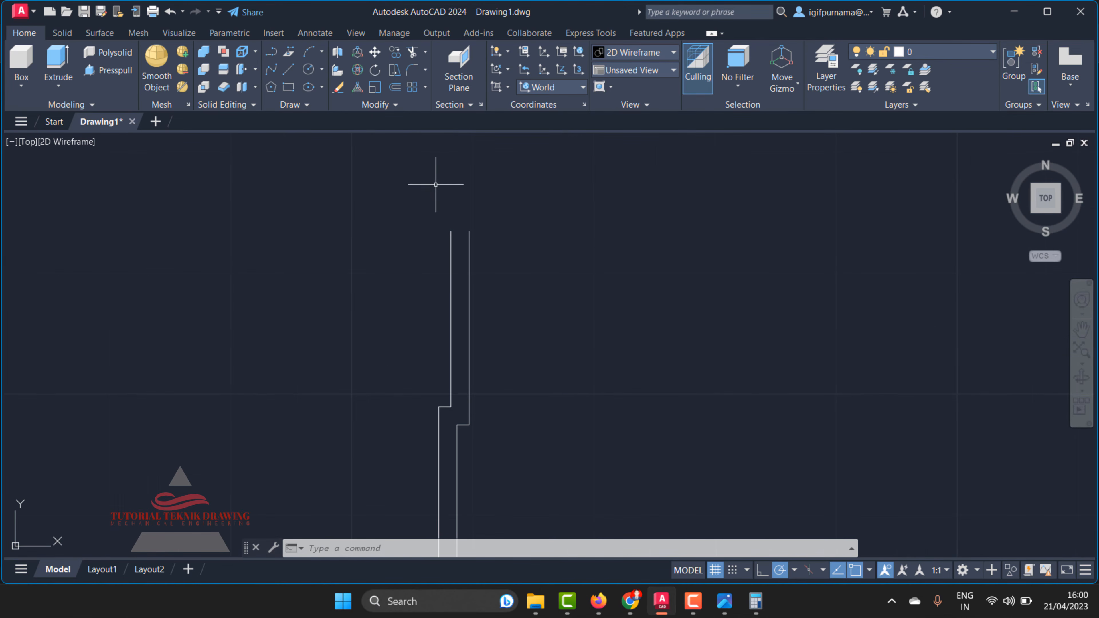
click(288, 70)
scroll(411, 182, up, 2)
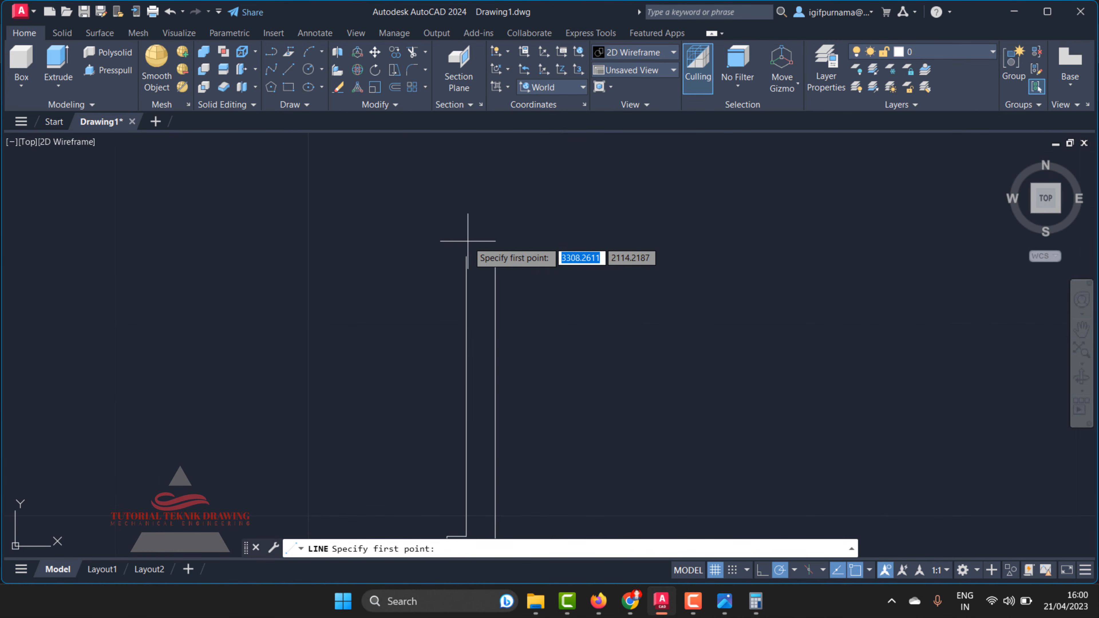
click(467, 256)
click(495, 256)
right_click(495, 256)
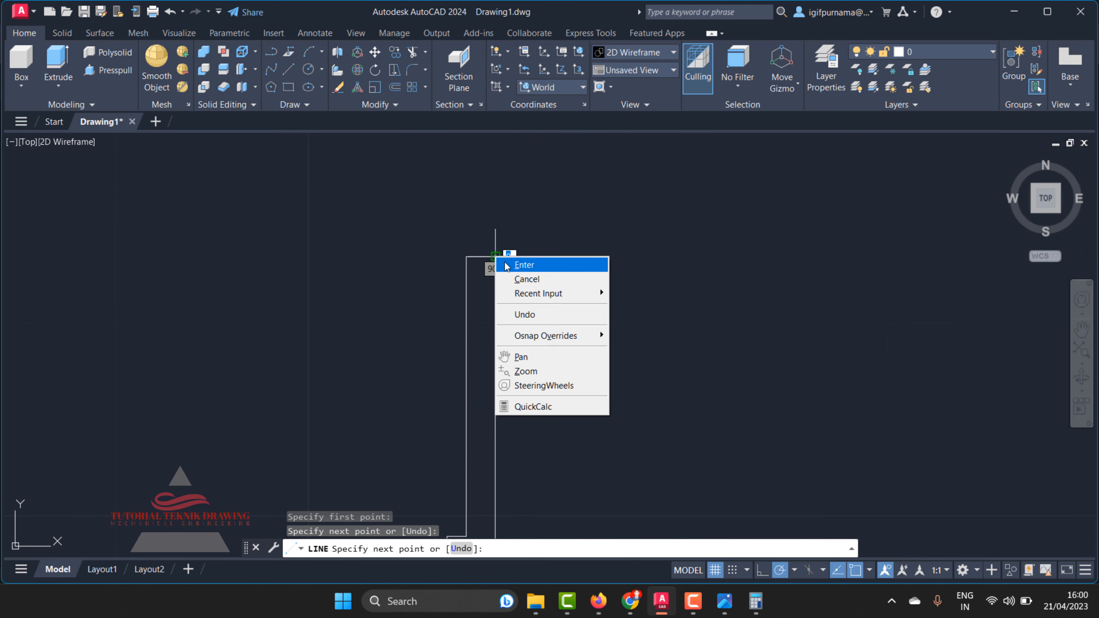
click(509, 263)
Join all segments of the closed bottle wall outline into a single polyline.
scroll(496, 204, down, 6)
scroll(497, 204, down, 3)
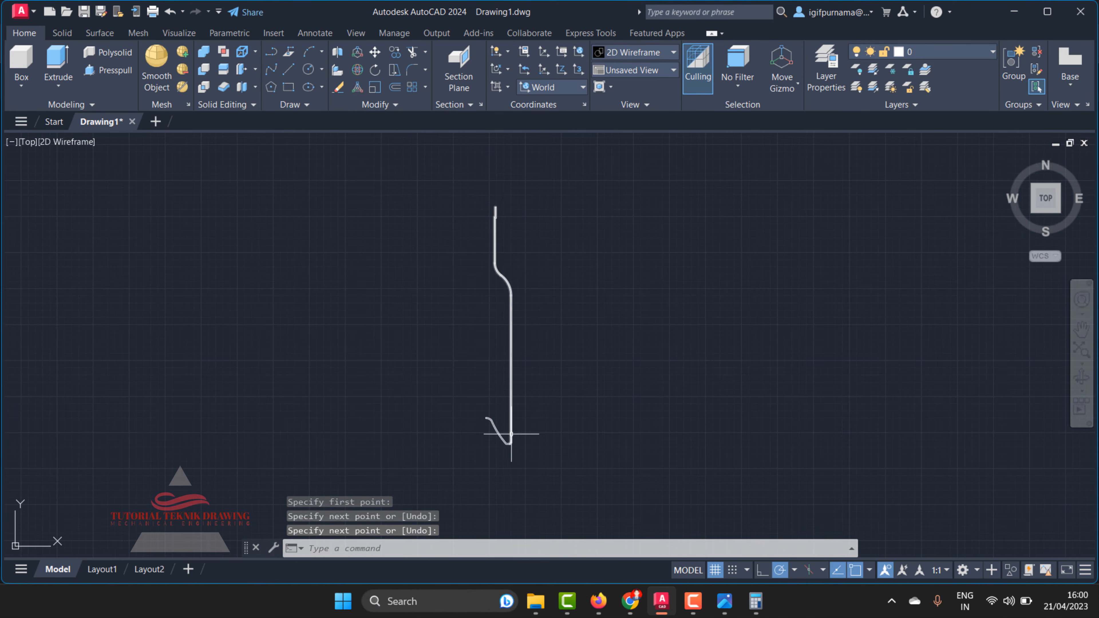
scroll(516, 442, up, 10)
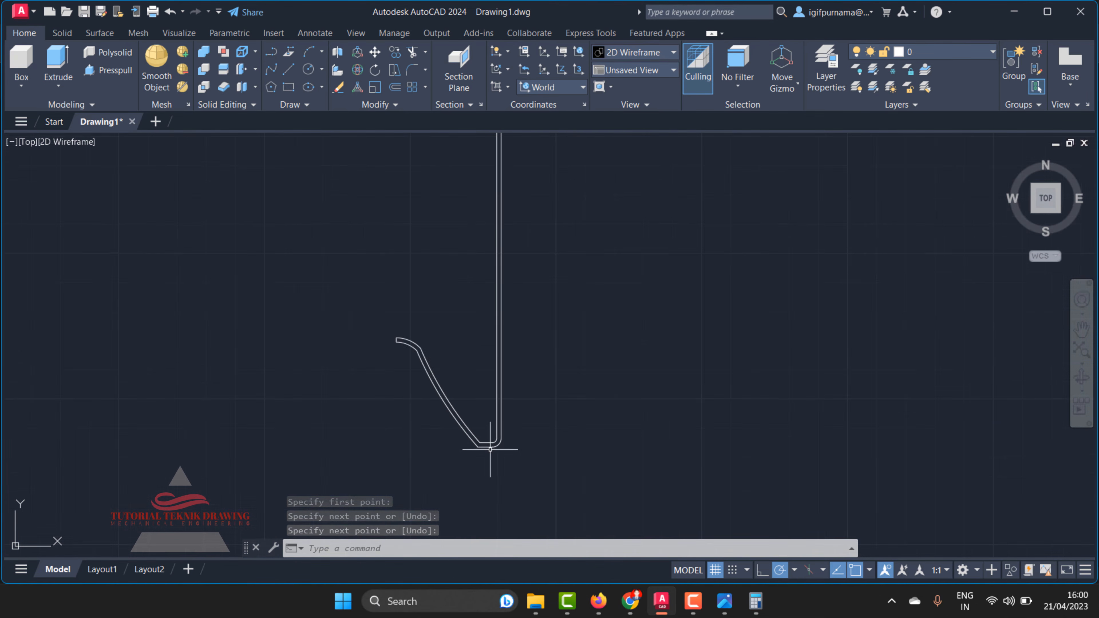
scroll(491, 449, down, 6)
scroll(490, 450, down, 4)
click(541, 478)
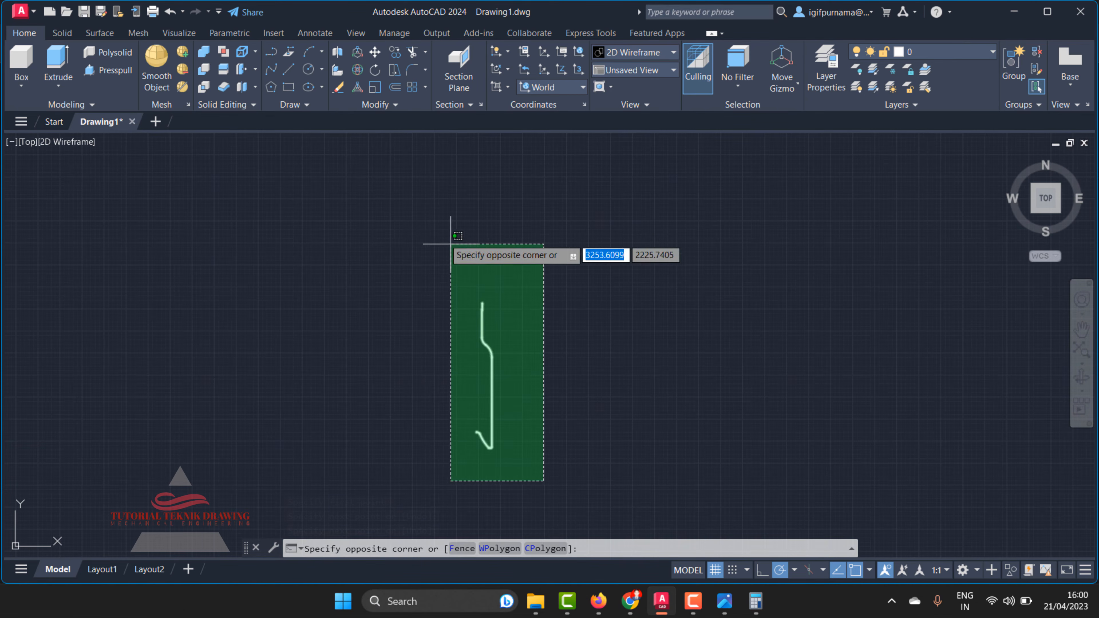
click(452, 243)
click(402, 109)
click(388, 139)
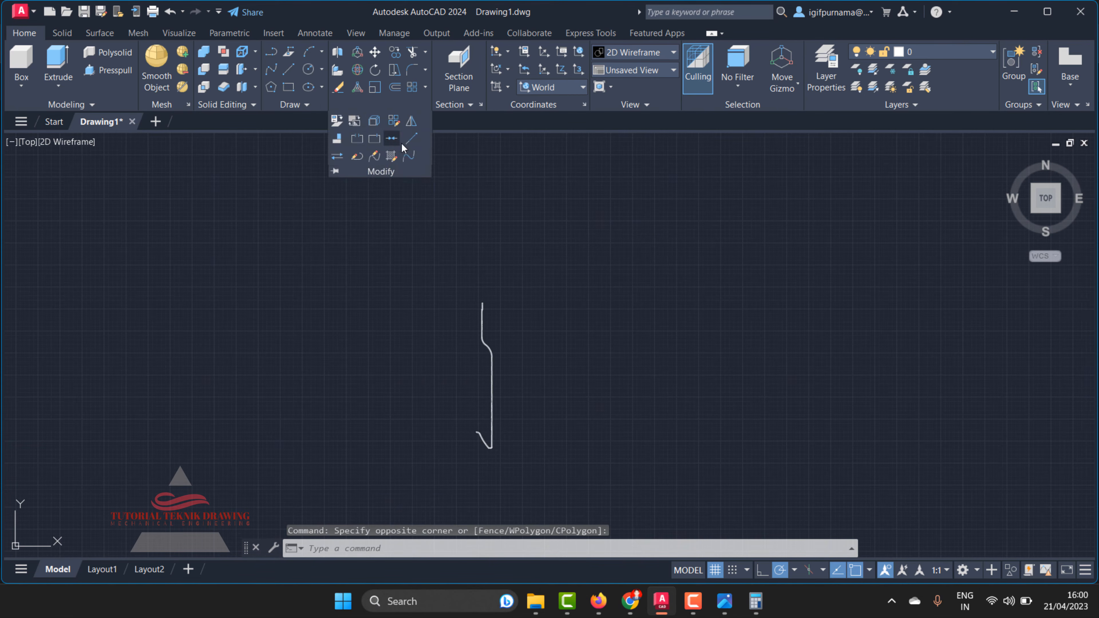
mouse_move(492, 400)
scroll(492, 401, up, 4)
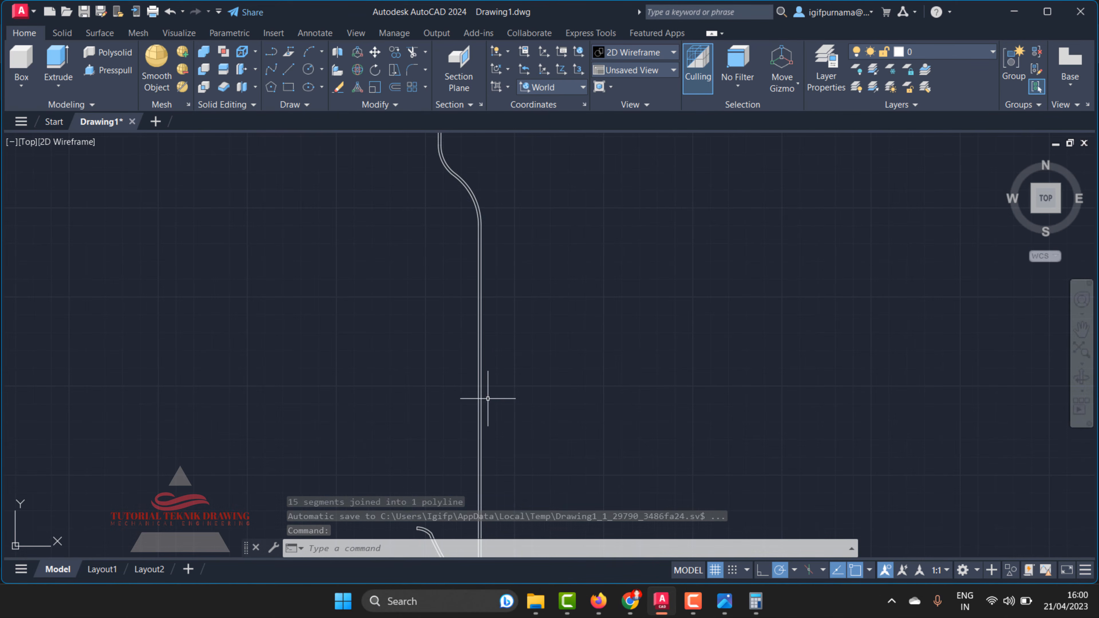
scroll(481, 393, down, 3)
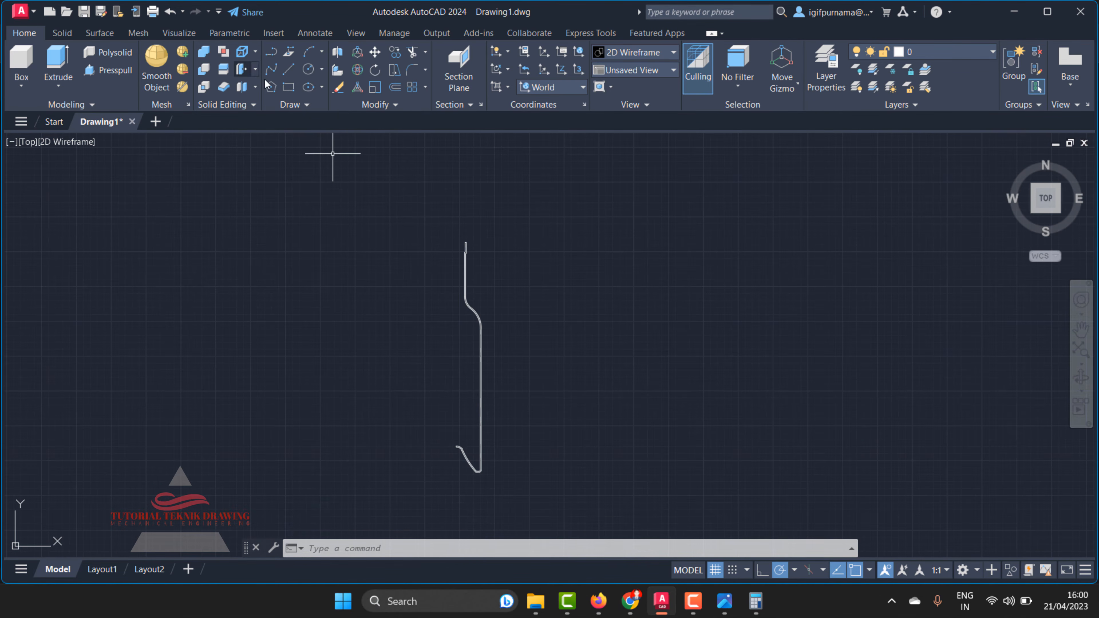
Draw a vertical axis line from the inner end of the base hollow up to the level of the rim.
click(288, 69)
scroll(458, 389, up, 3)
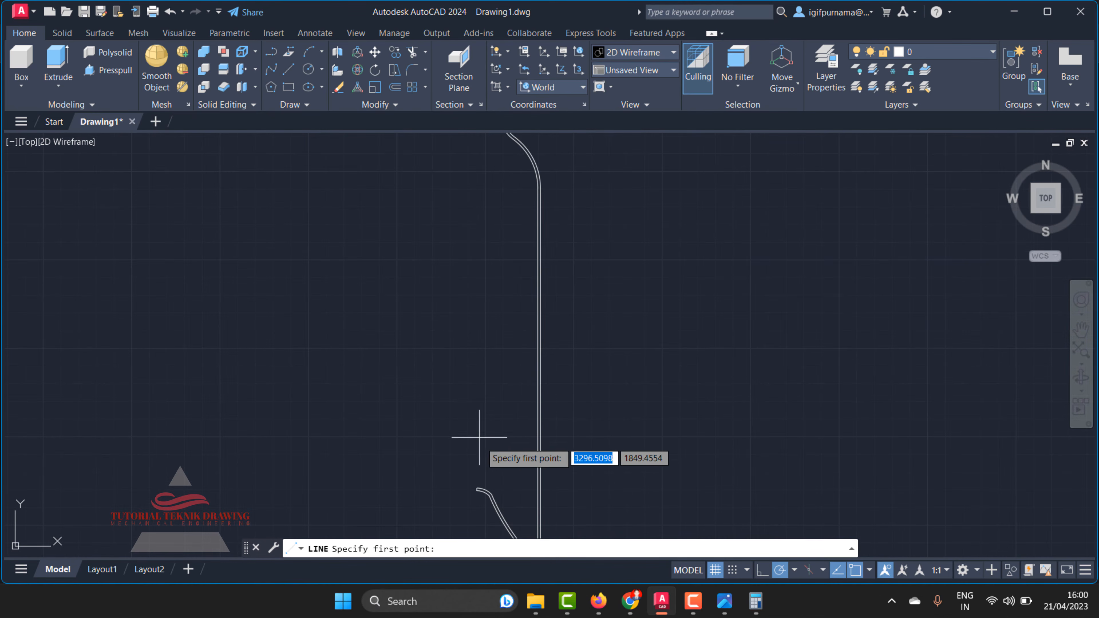
click(477, 508)
scroll(498, 433, down, 2)
scroll(488, 286, up, 4)
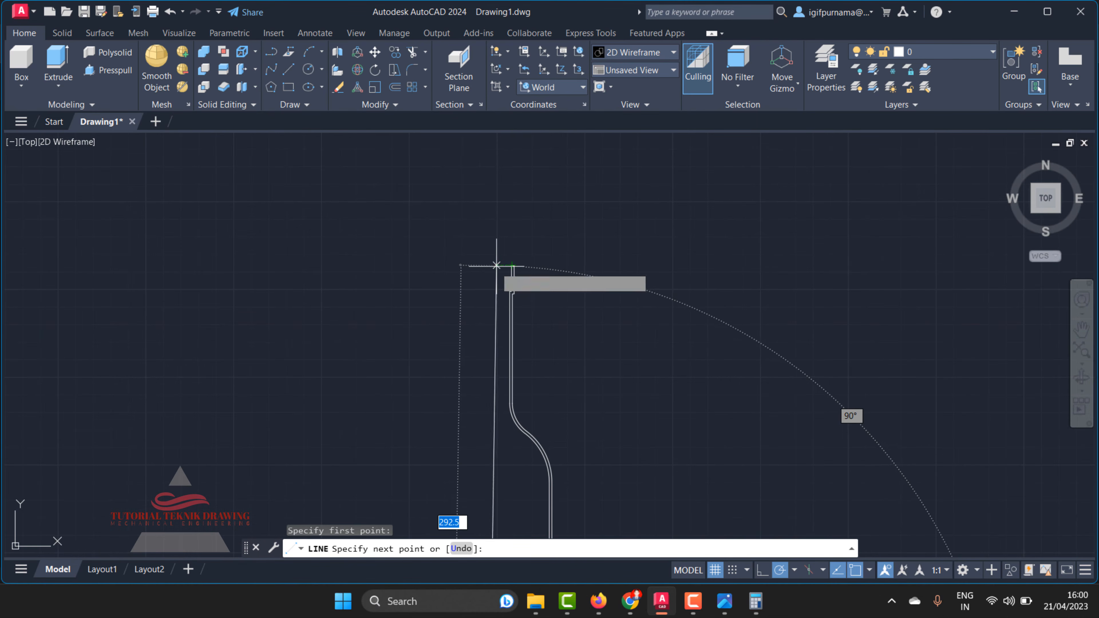
right_click(489, 265)
click(516, 277)
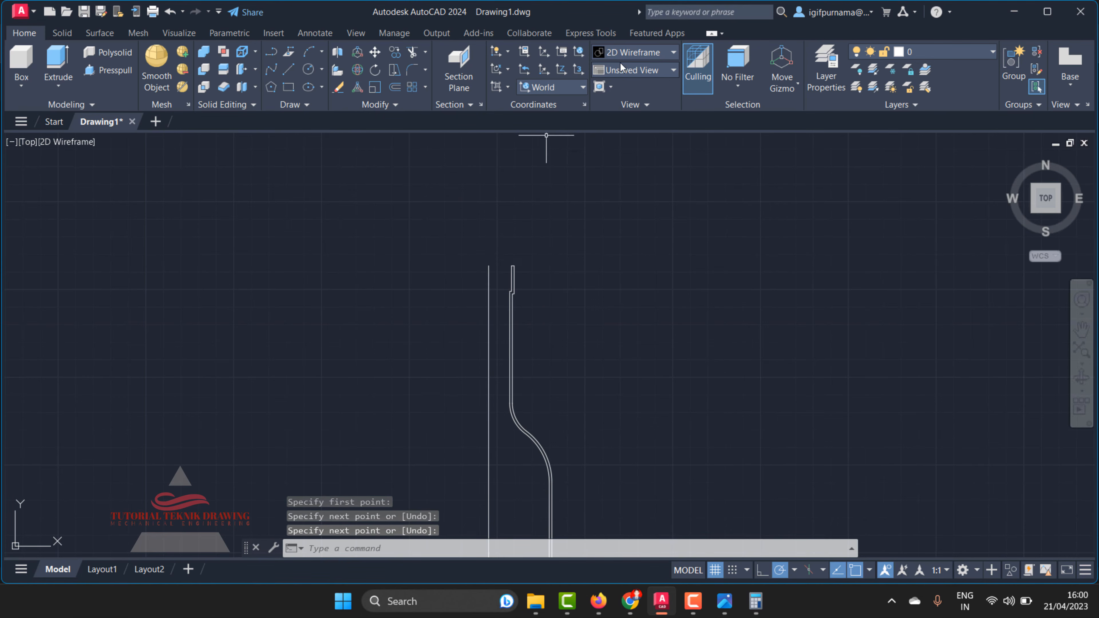
Switch to the SW Isometric view and revolve the bottle profile 360 degrees about the axis line as a solid.
click(629, 72)
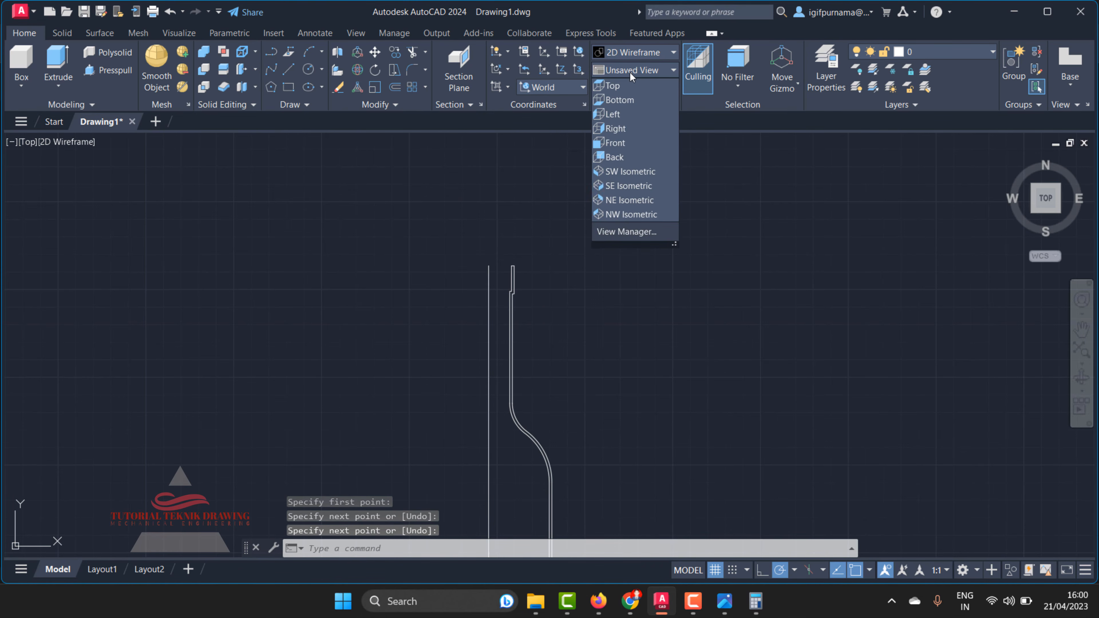
click(647, 175)
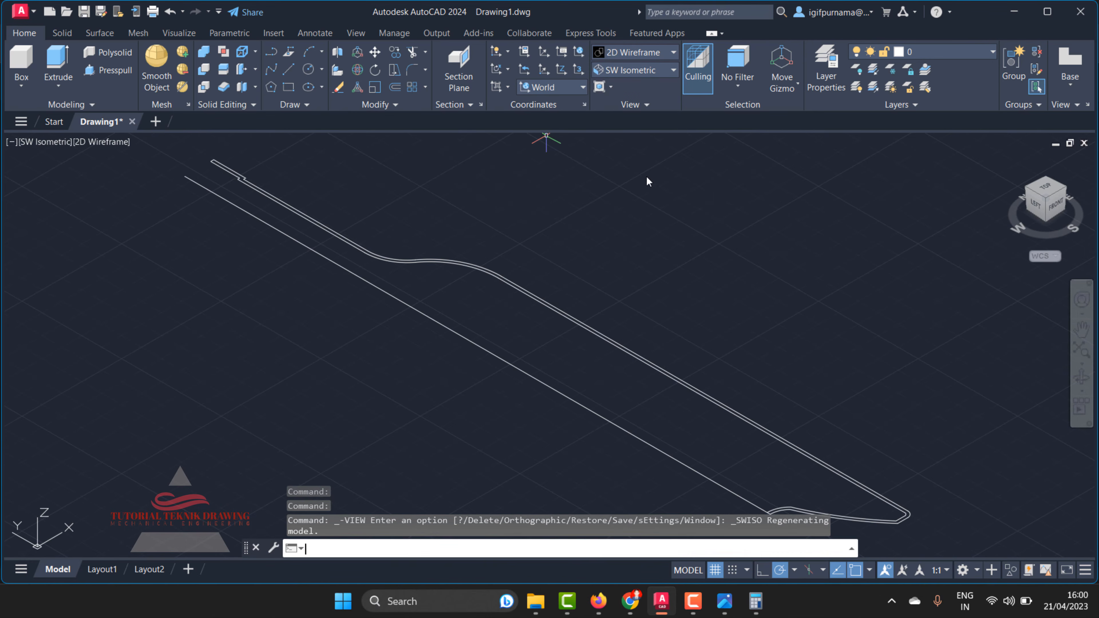
click(57, 88)
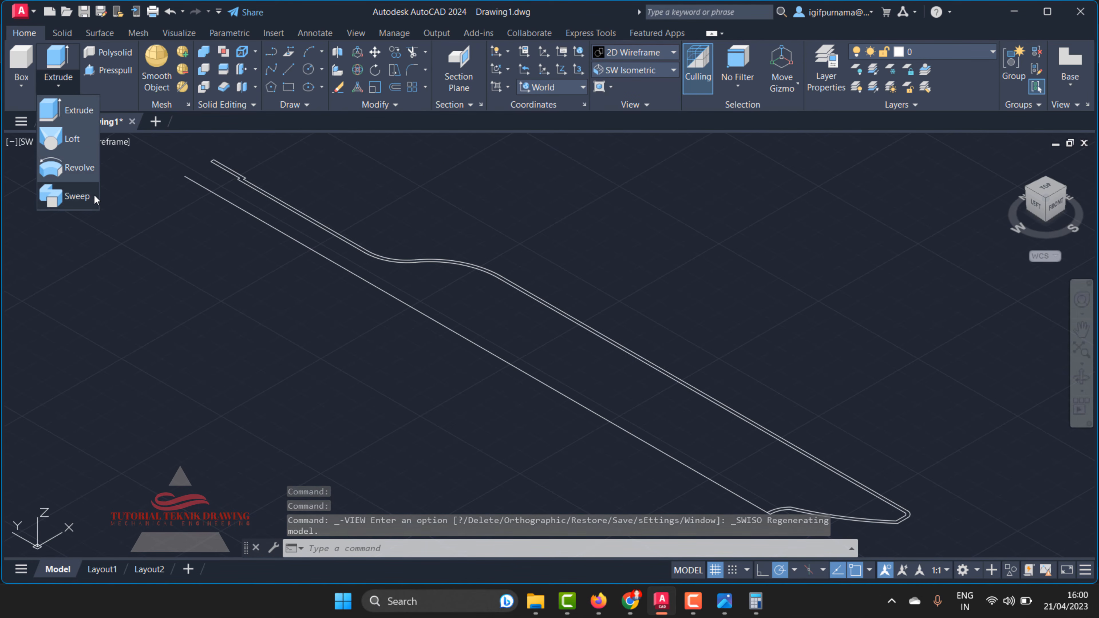
click(78, 175)
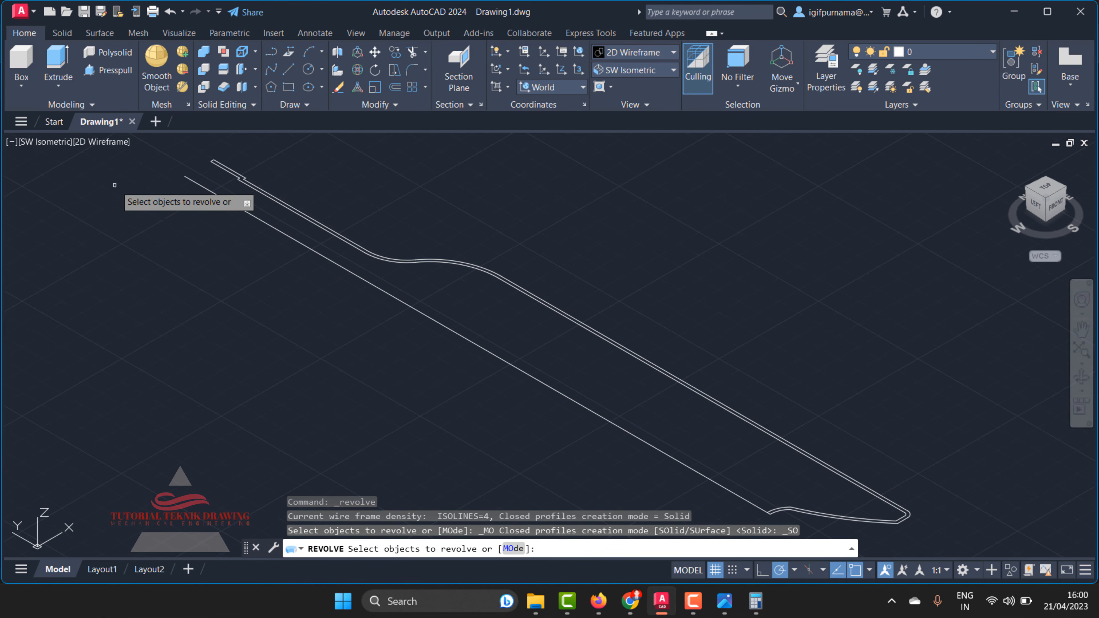
click(354, 243)
right_click(386, 201)
click(405, 209)
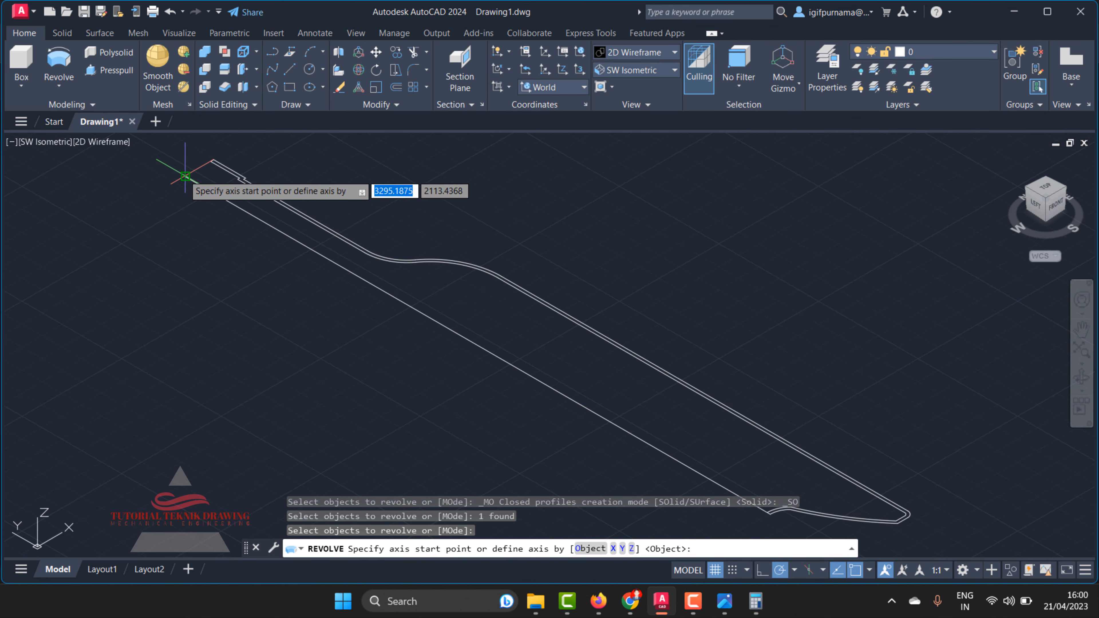
click(173, 177)
scroll(173, 177, down, 2)
scroll(528, 385, up, 2)
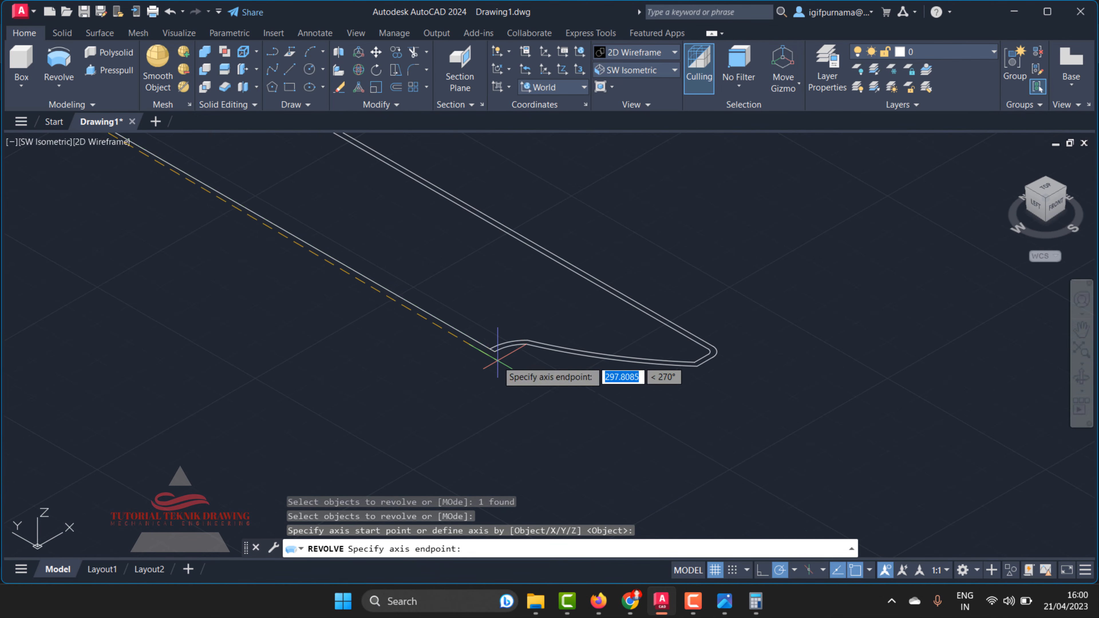
click(489, 348)
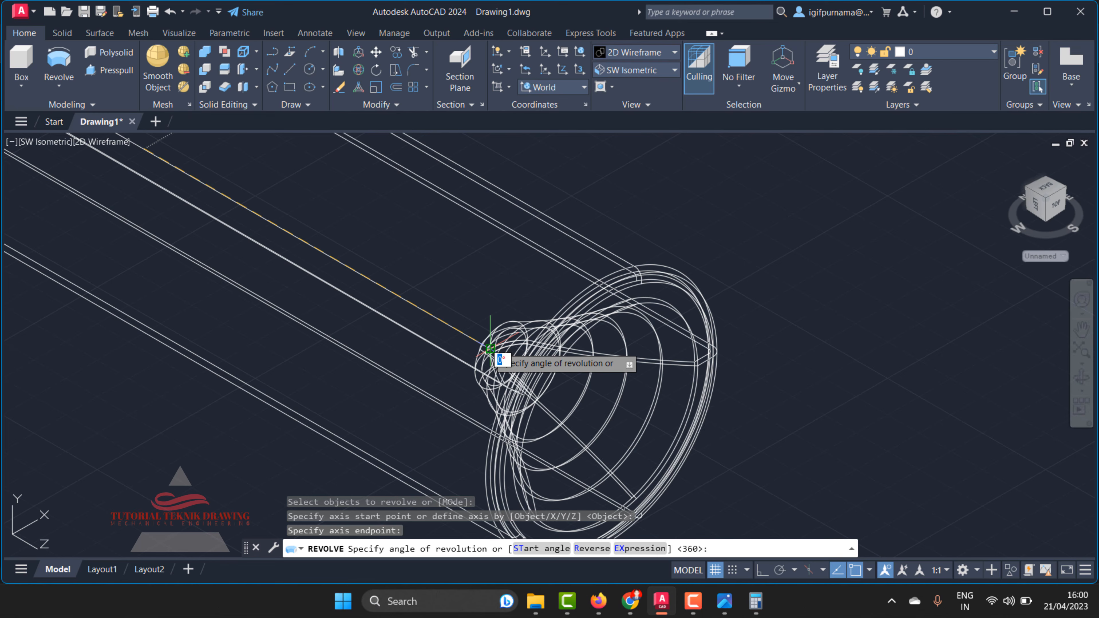
right_click(489, 348)
click(517, 355)
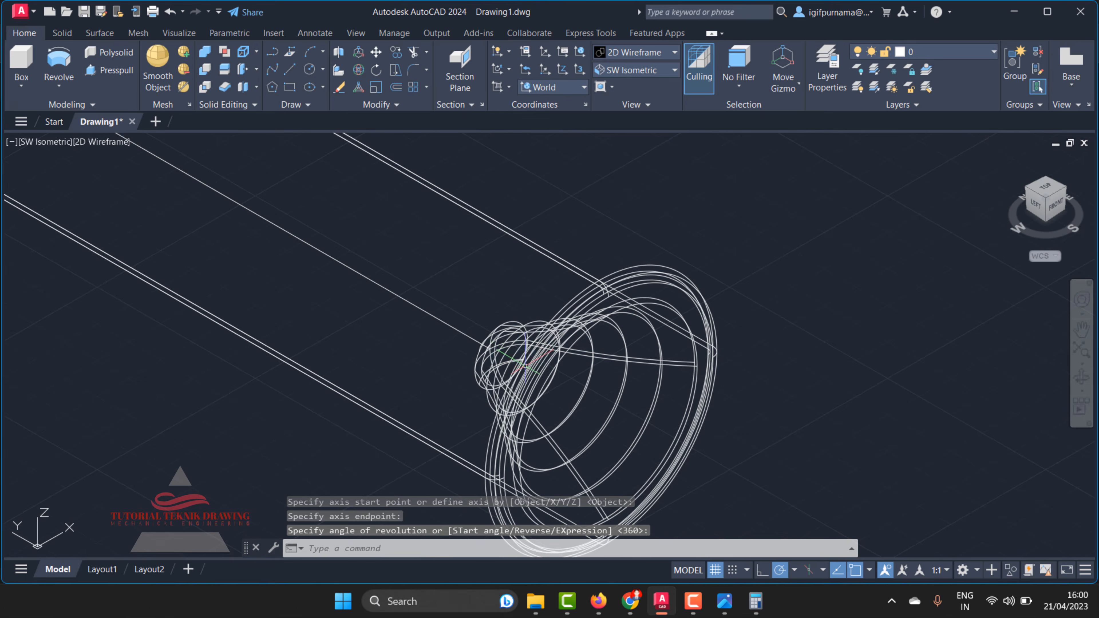
Apply the Shaded visual style and inspect the revolved bottle around its hollow base.
scroll(529, 375, down, 4)
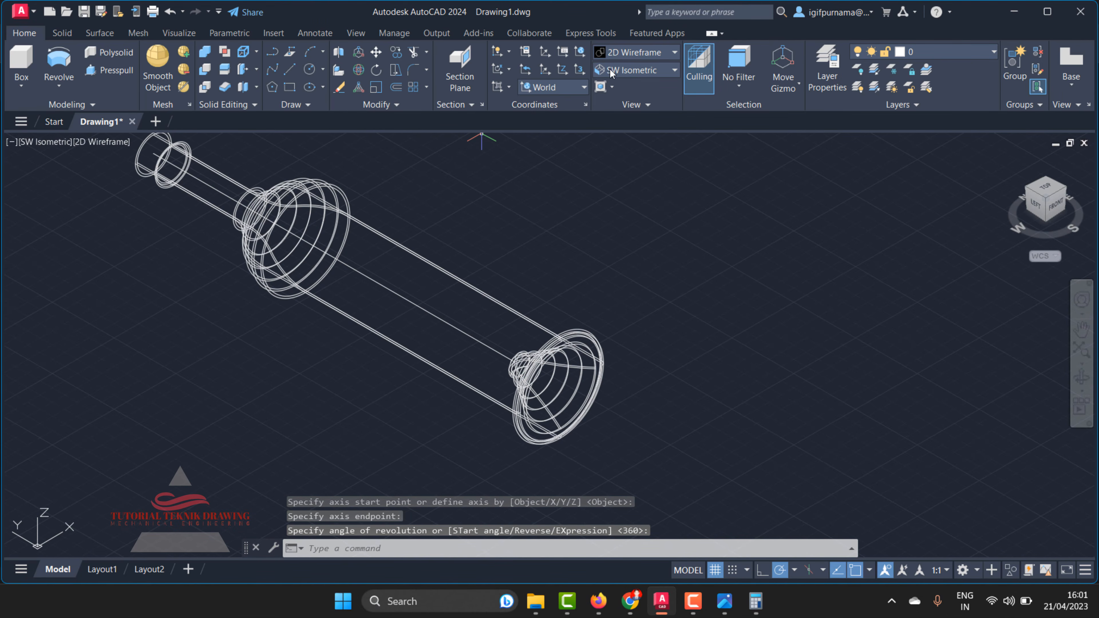
click(624, 54)
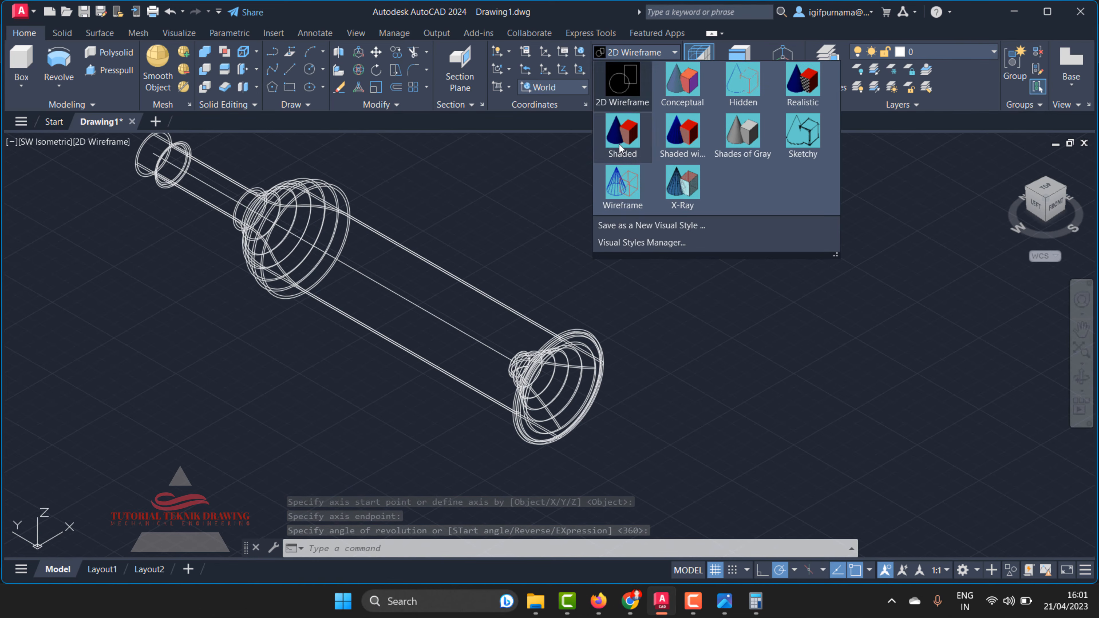
click(619, 144)
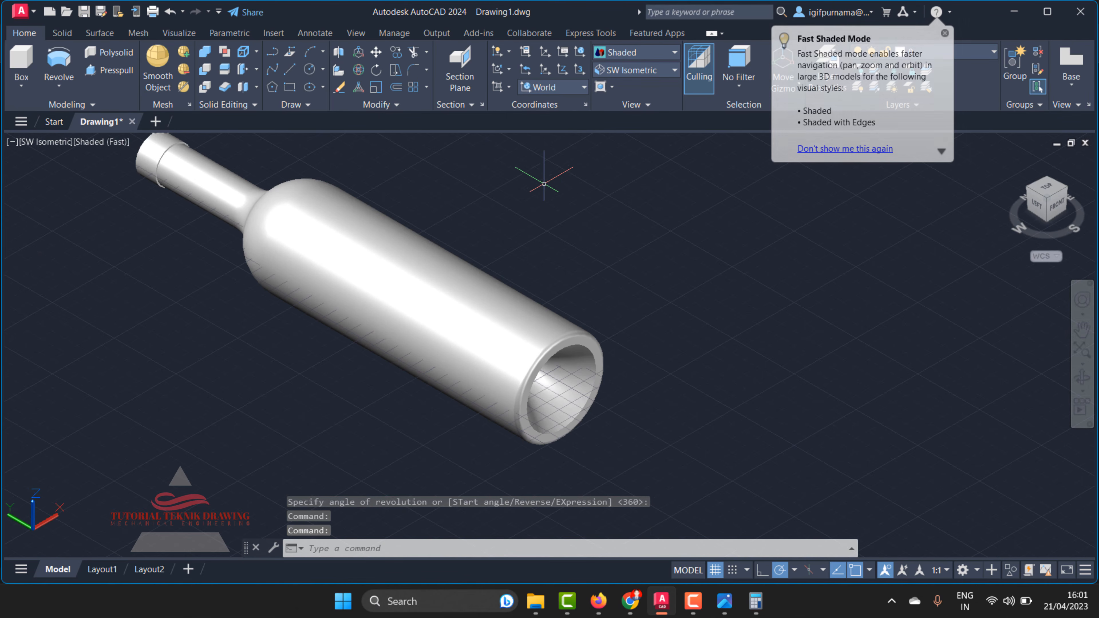
click(1082, 384)
drag(594, 393, 753, 339)
drag(667, 373, 589, 298)
right_click(587, 267)
click(629, 275)
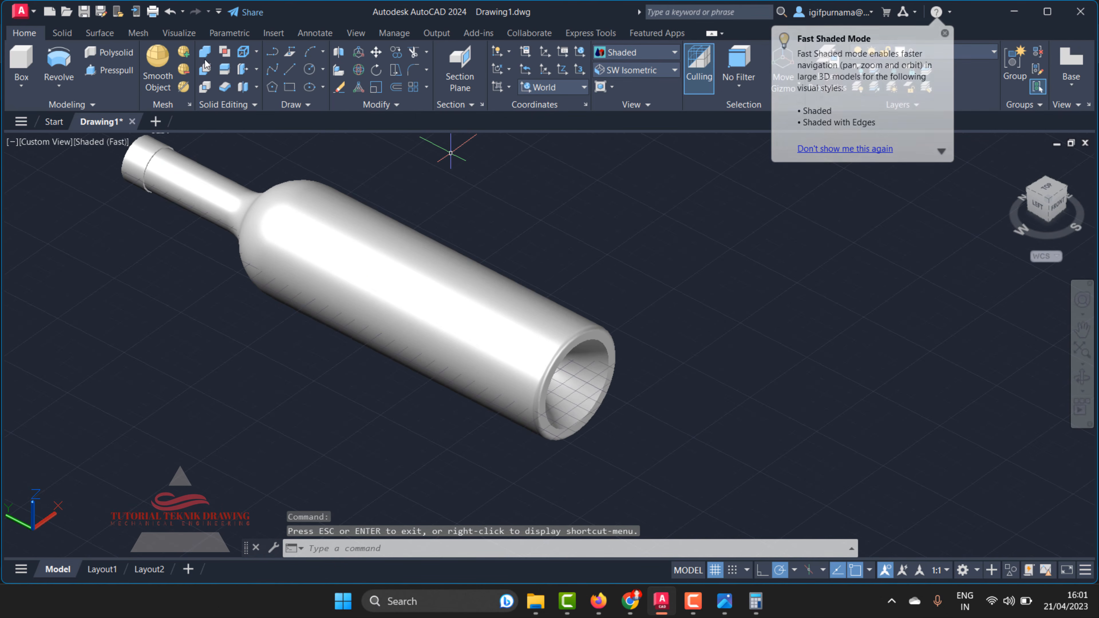
Rotate the bottle solid about the X axis with 3D Rotate so it stands upright.
click(358, 69)
click(296, 263)
key(Return)
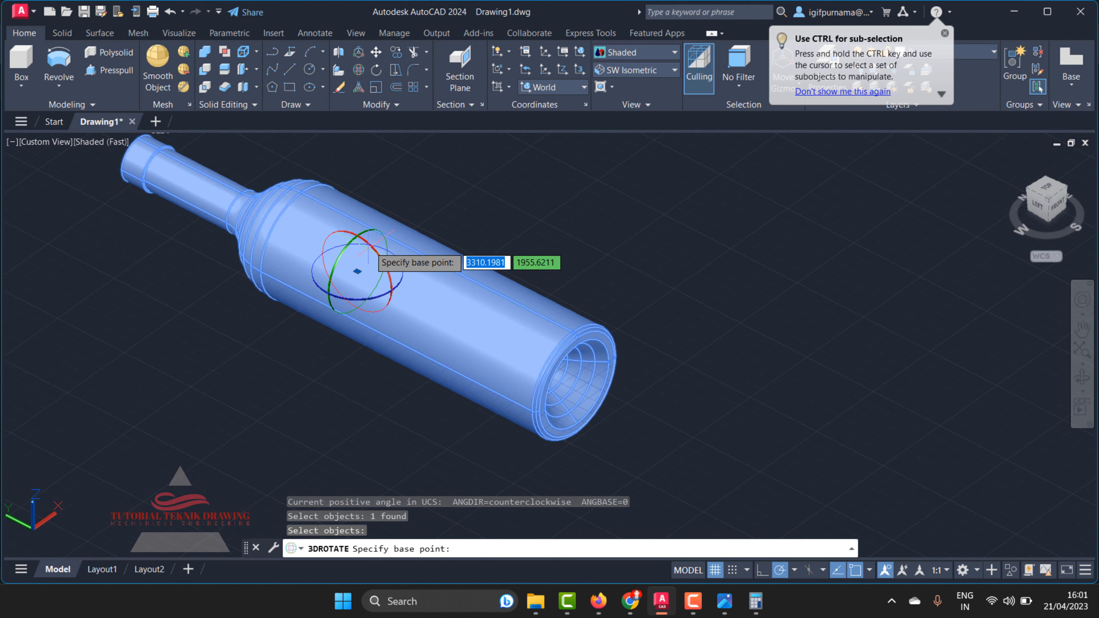
click(365, 241)
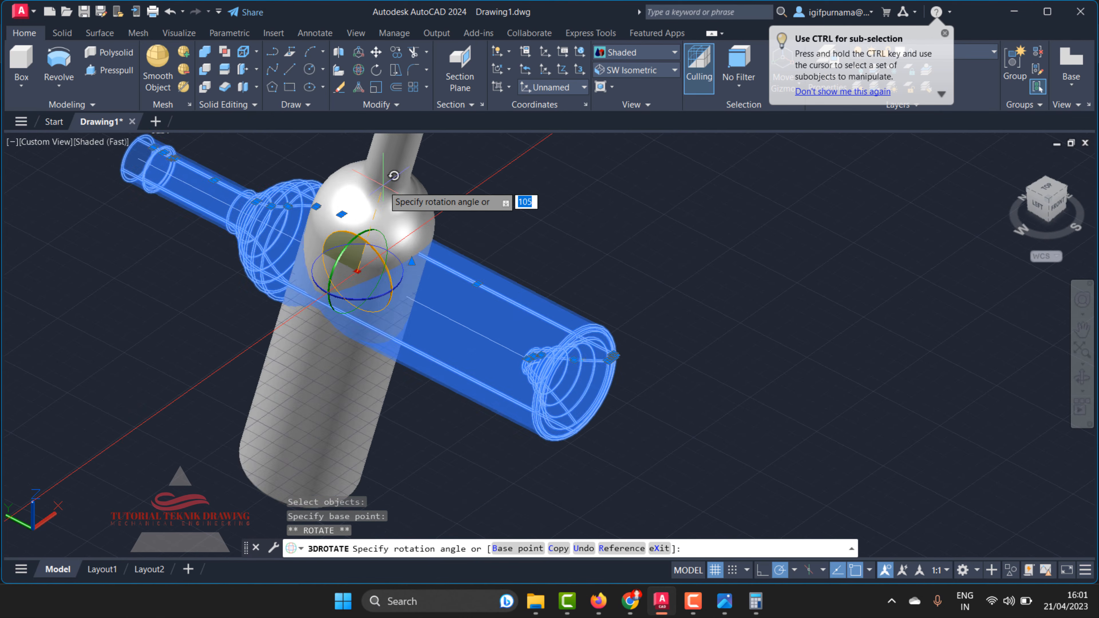
scroll(369, 214, down, 6)
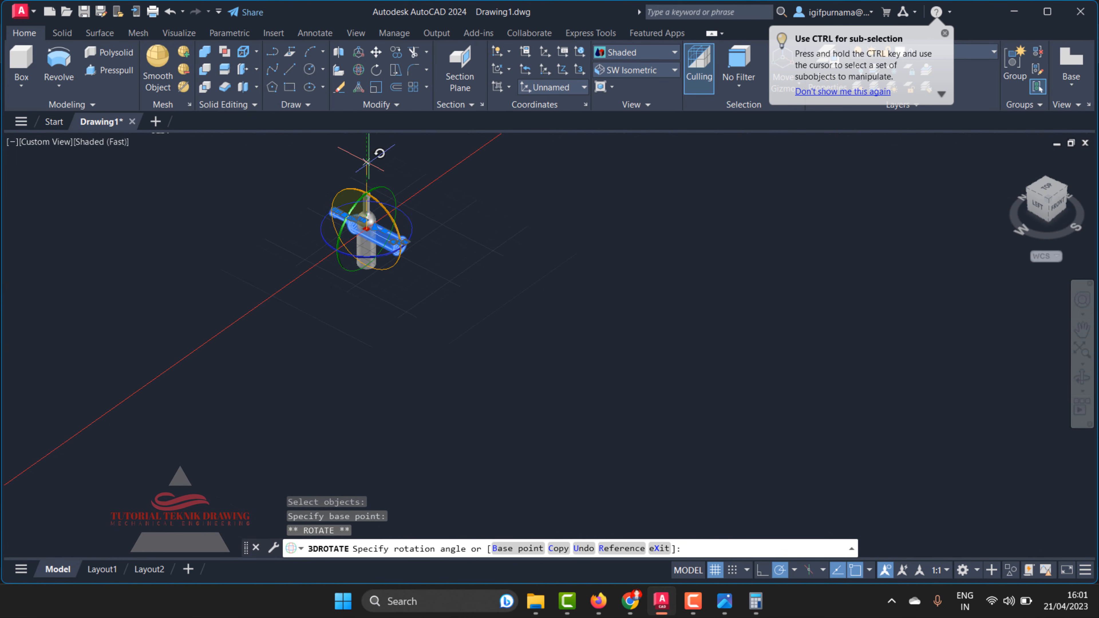
key(Escape)
Turn off the drawing grid and clear the selection of the bottle.
click(716, 570)
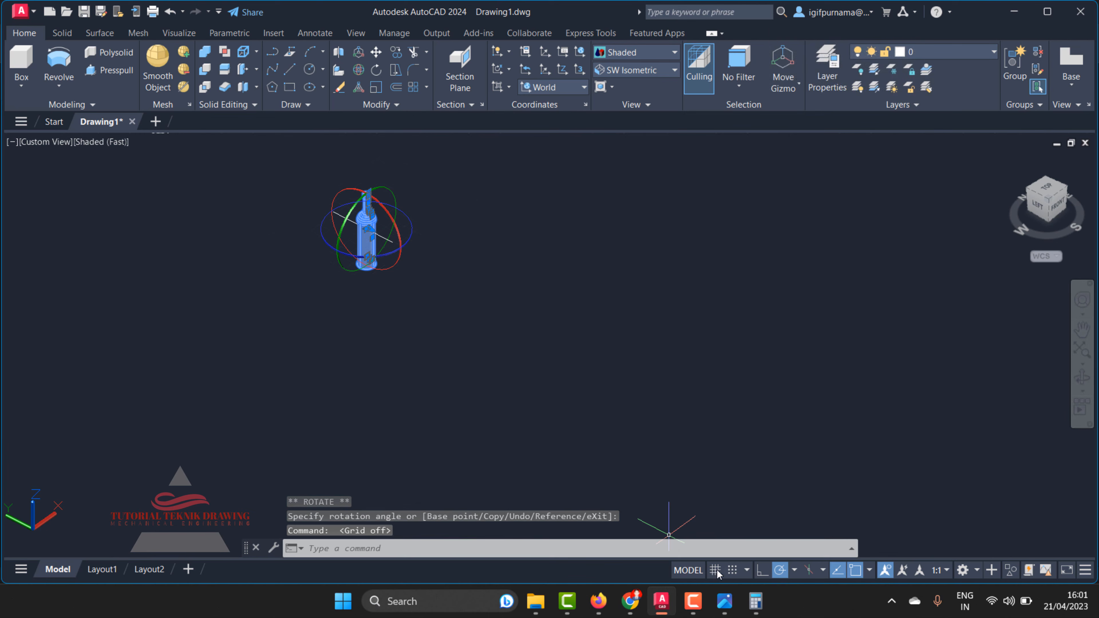
scroll(389, 239, up, 2)
scroll(364, 232, up, 2)
key(Escape)
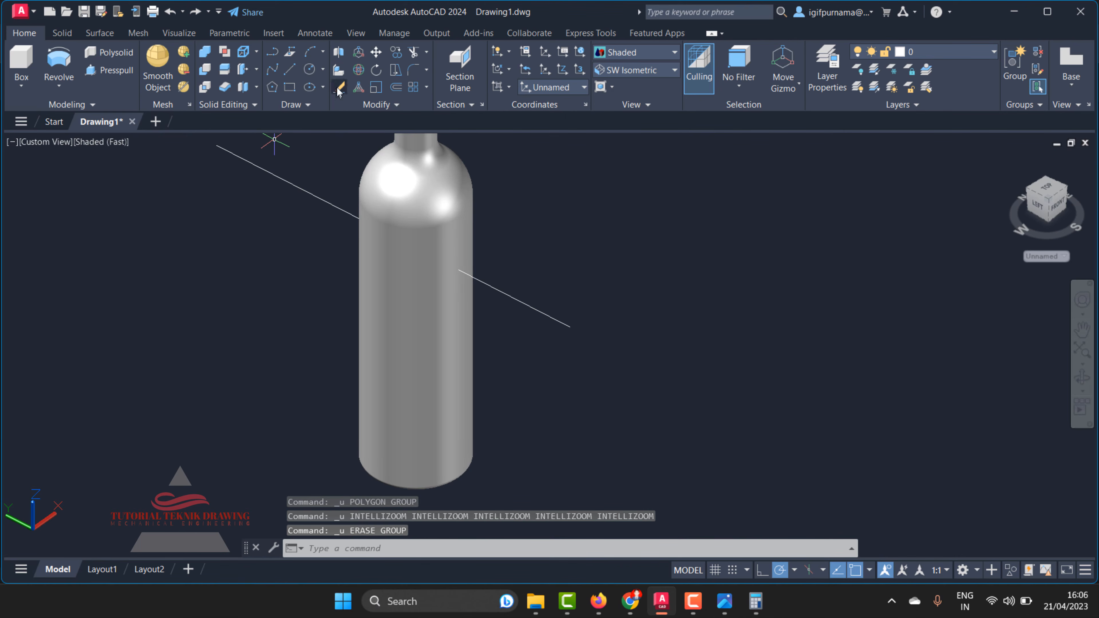
Erase the leftover revolve axis line passing through the upright bottle.
click(338, 88)
click(579, 344)
click(545, 299)
scroll(517, 381, down, 5)
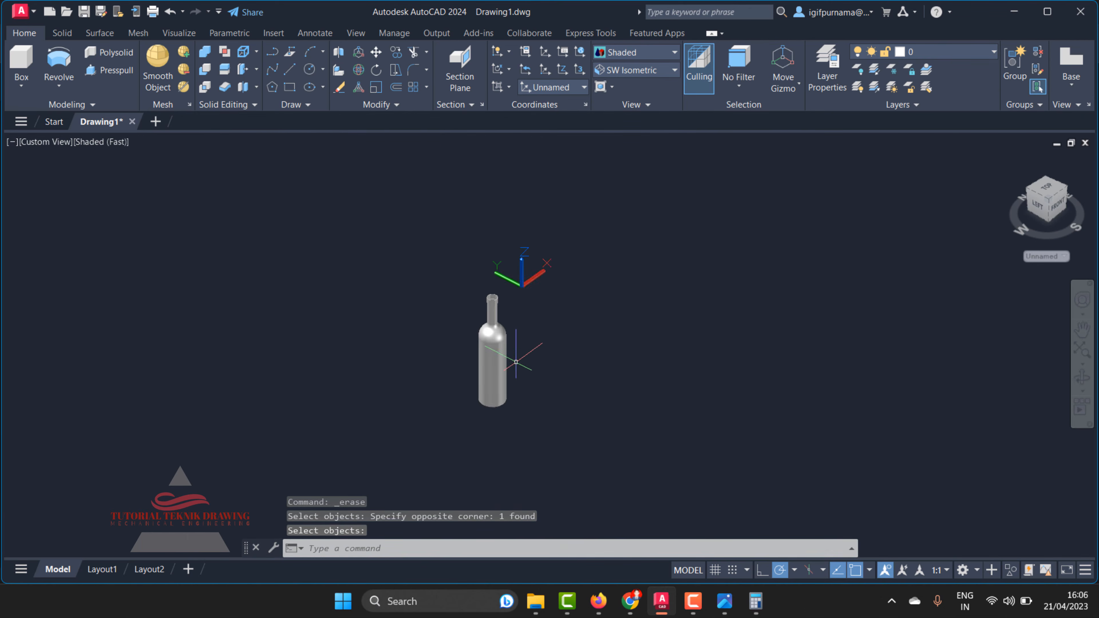
scroll(517, 380, up, 9)
scroll(377, 174, down, 4)
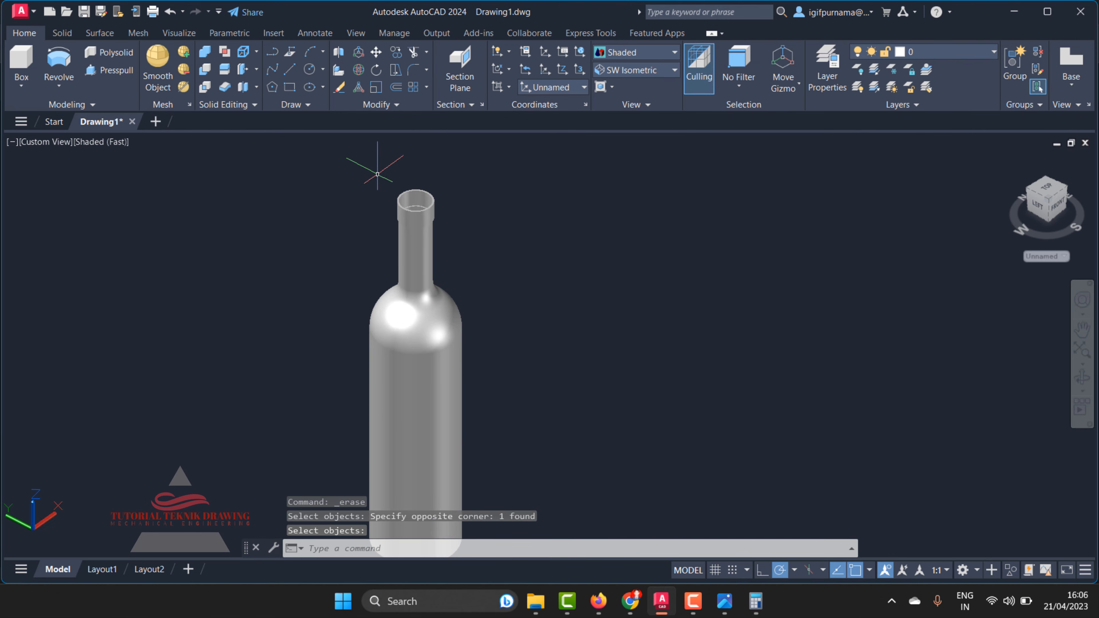
Open the Materials Browser and list the Glass materials of the Autodesk Library.
scroll(415, 300, down, 2)
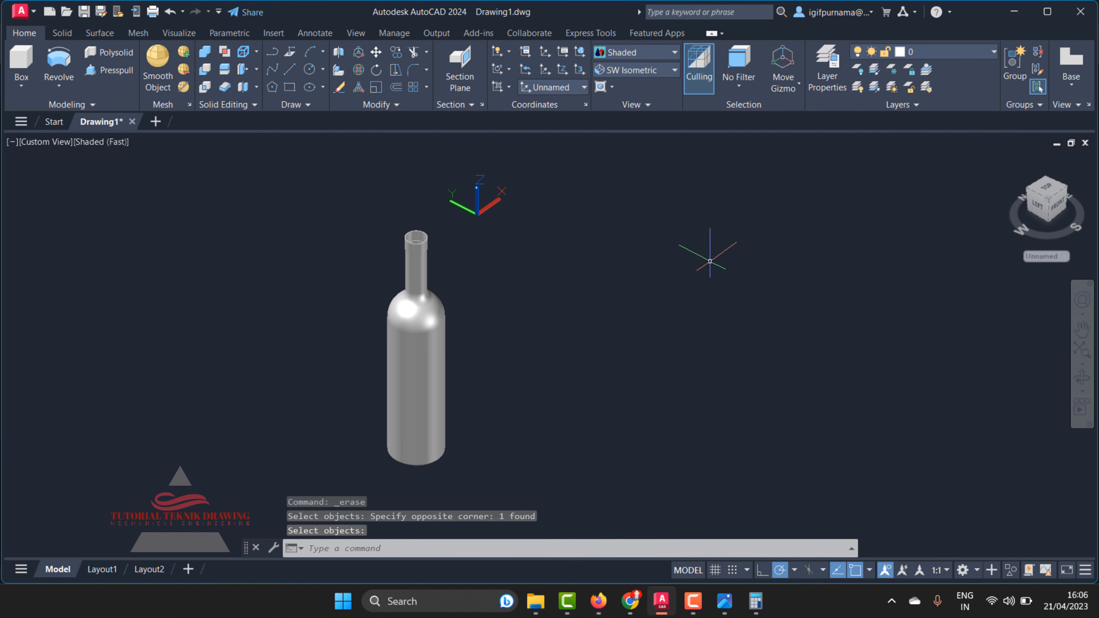
text(RAMt)
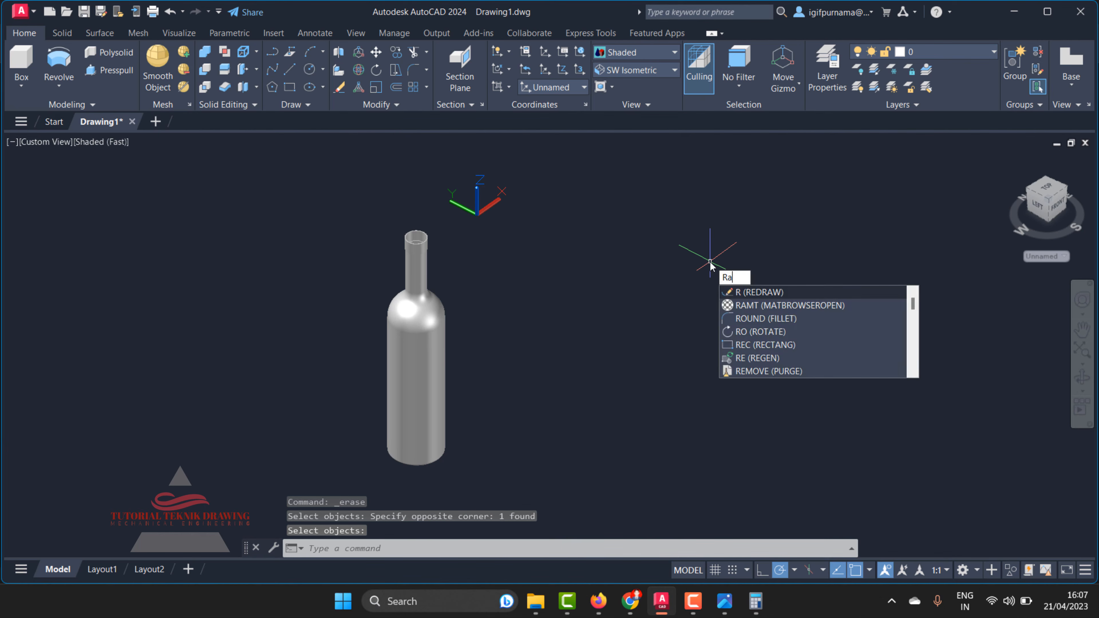
key(Return)
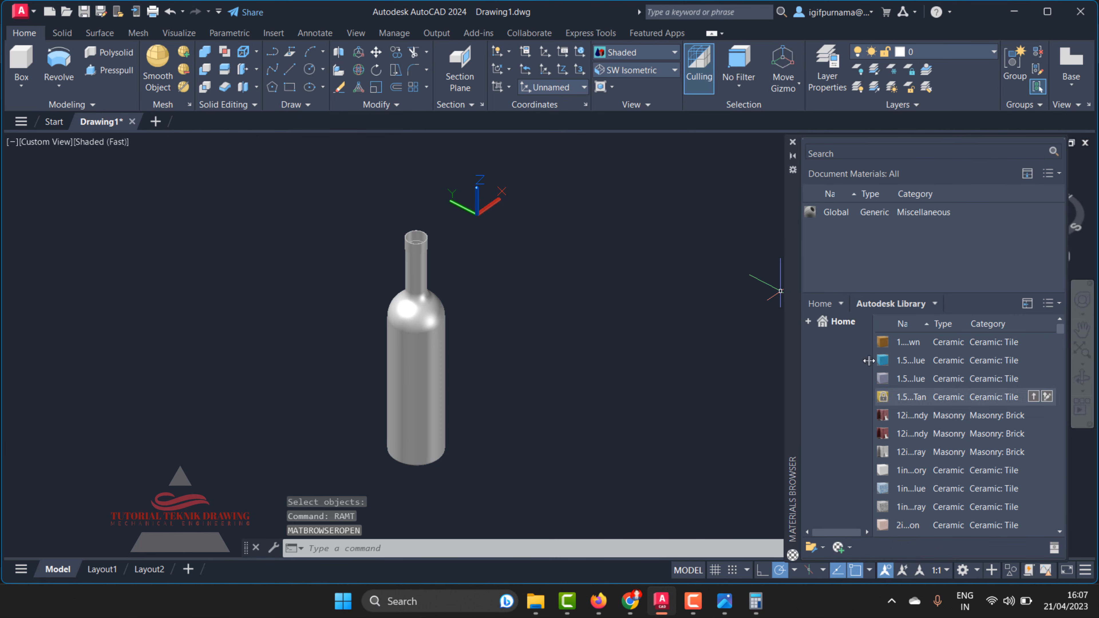
scroll(920, 381, down, 2)
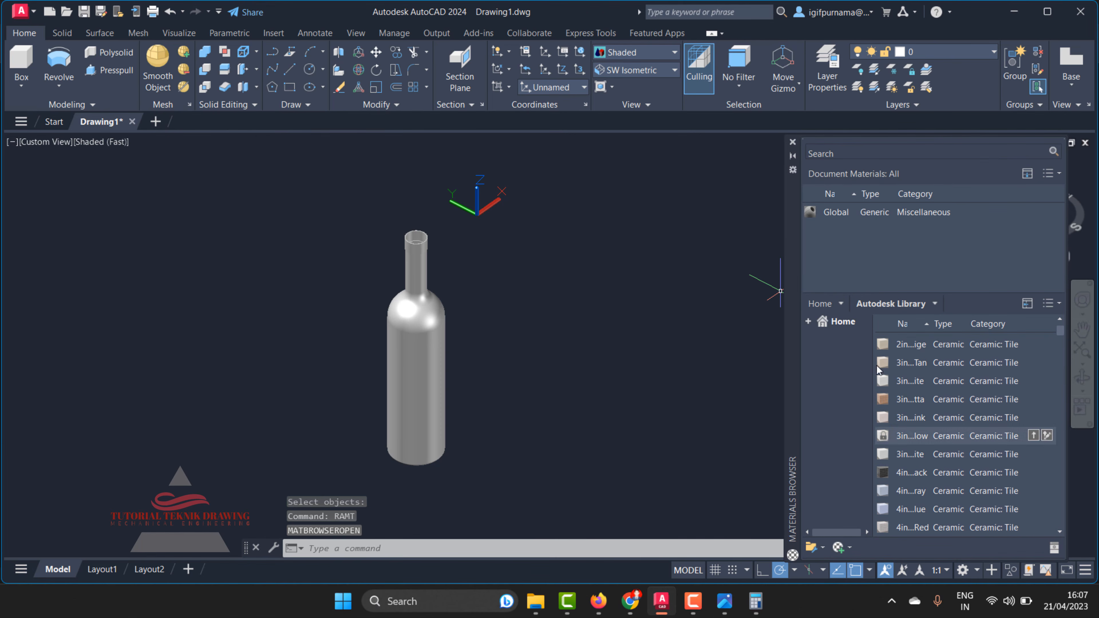
click(807, 323)
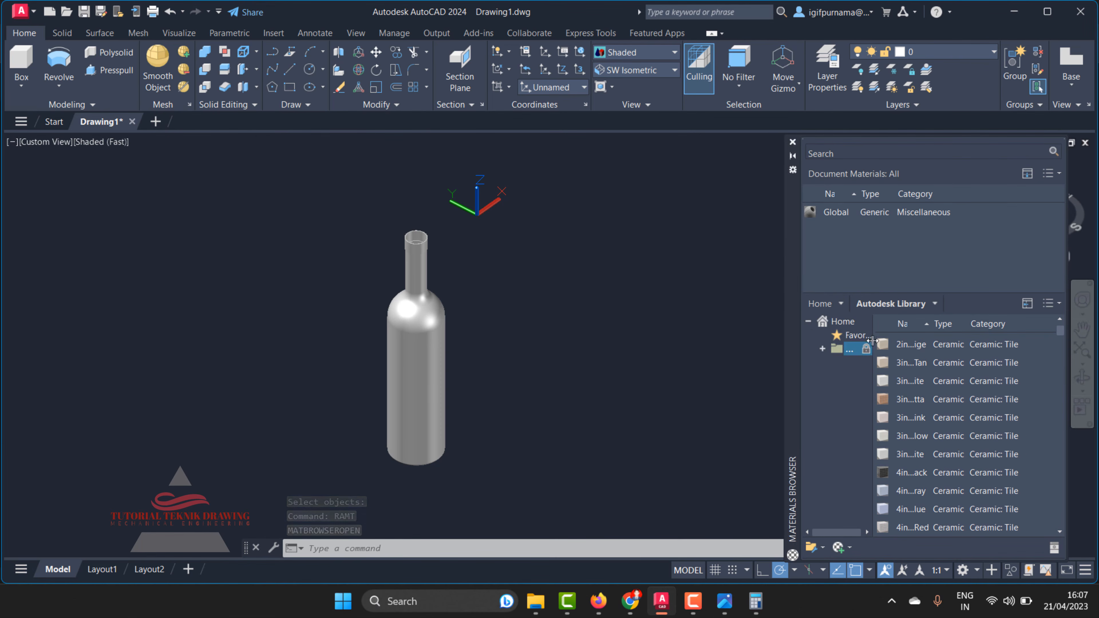
drag(873, 392, 945, 392)
click(822, 349)
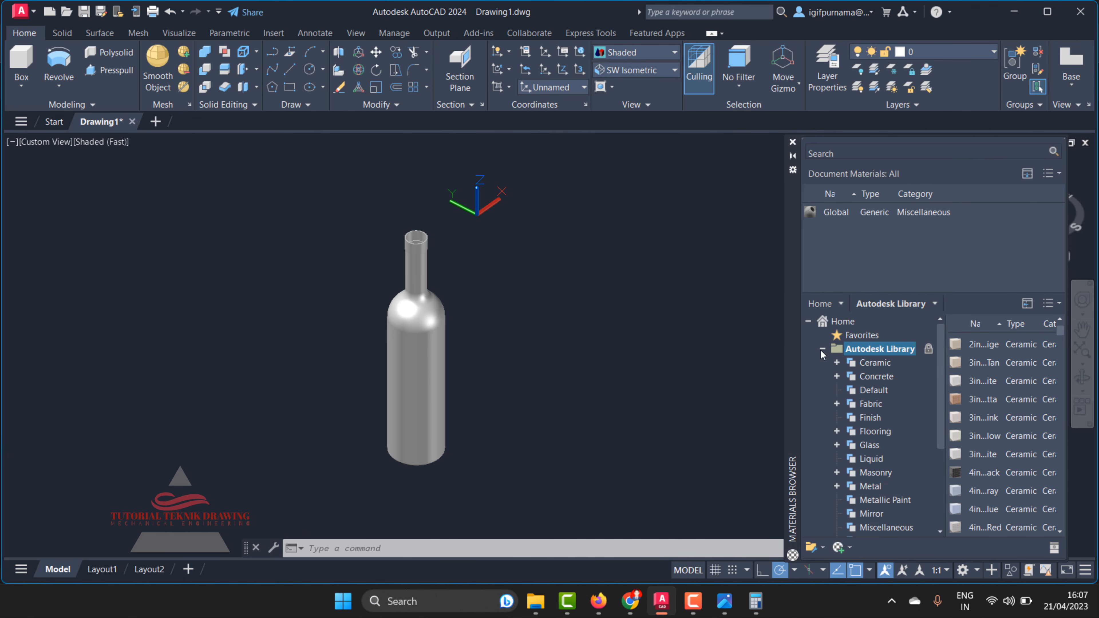
click(877, 450)
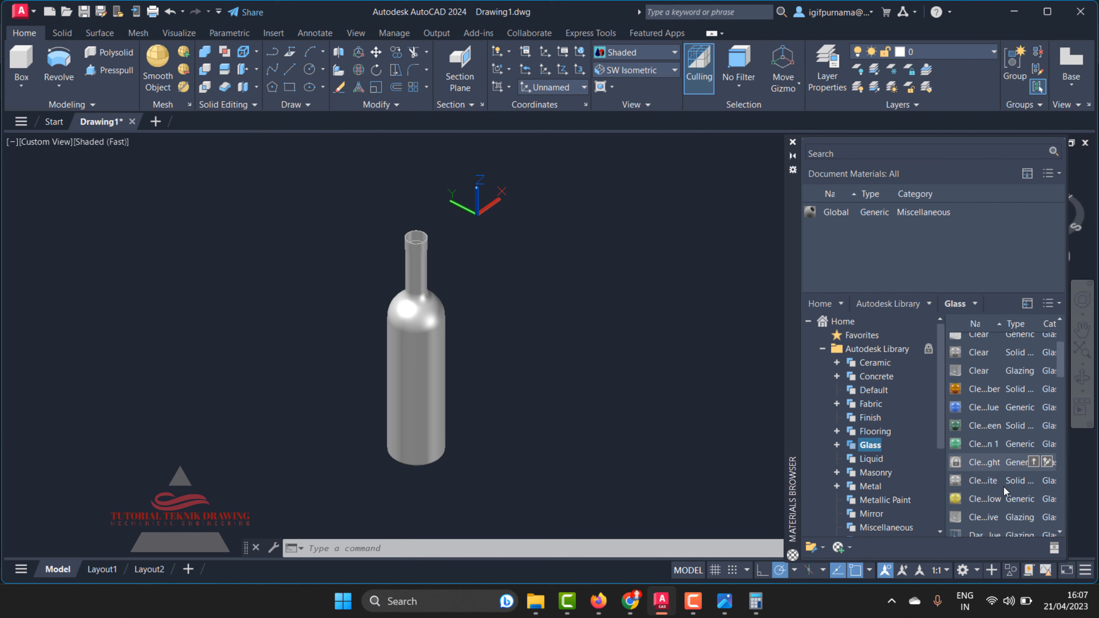
Add the first Generic glazing material in the Glass list to the document and apply it to the bottle.
scroll(1003, 474, up, 2)
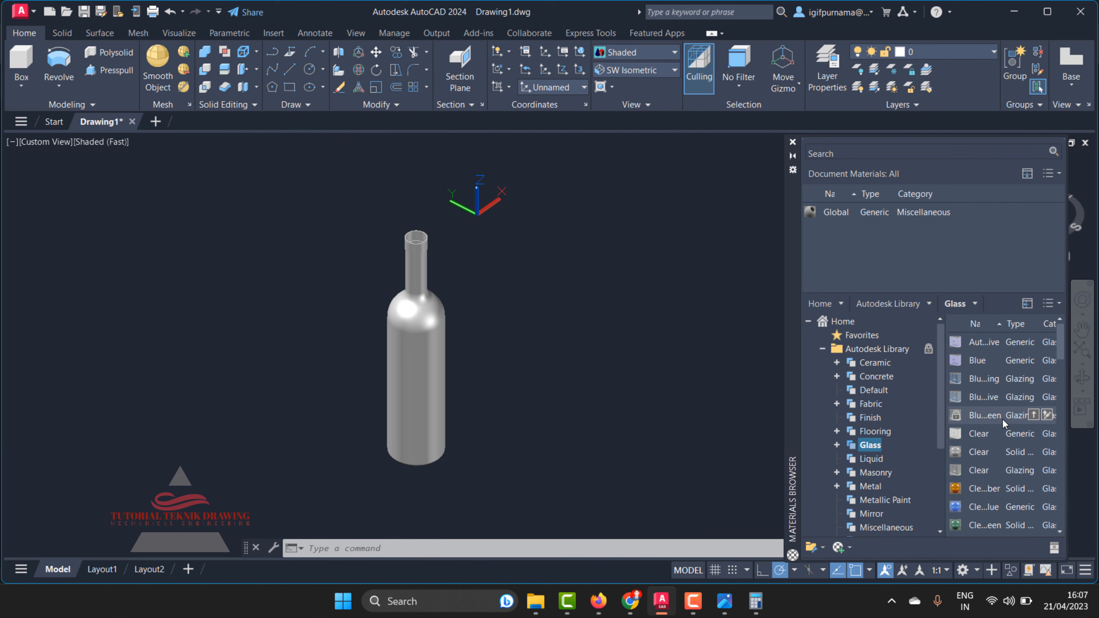
scroll(985, 395, down, 4)
scroll(985, 394, up, 4)
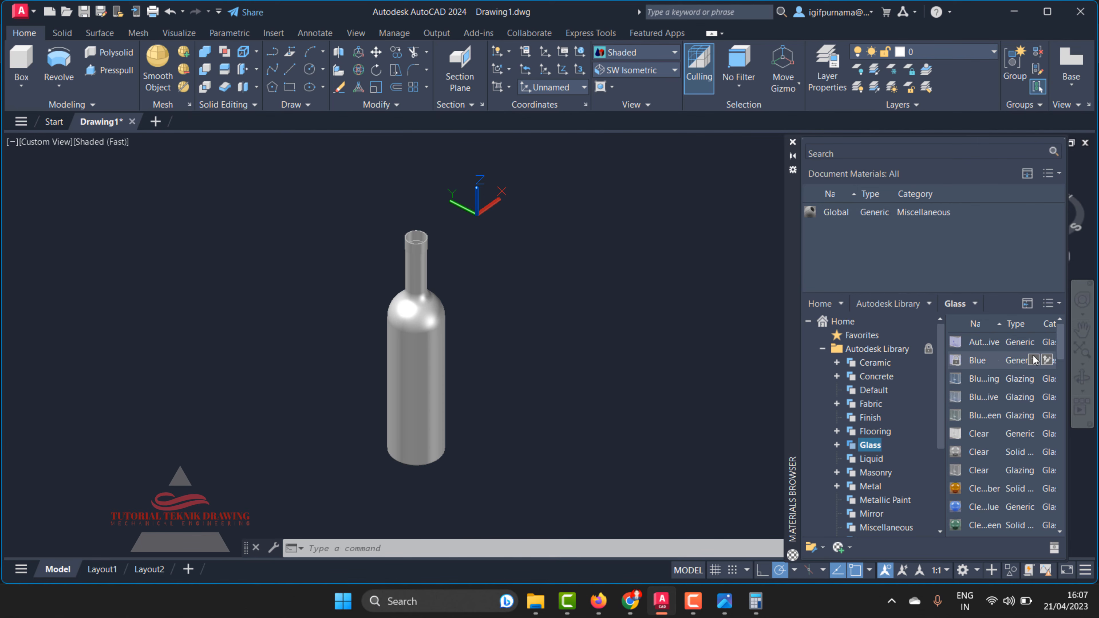
click(1032, 343)
drag(812, 212, 754, 247)
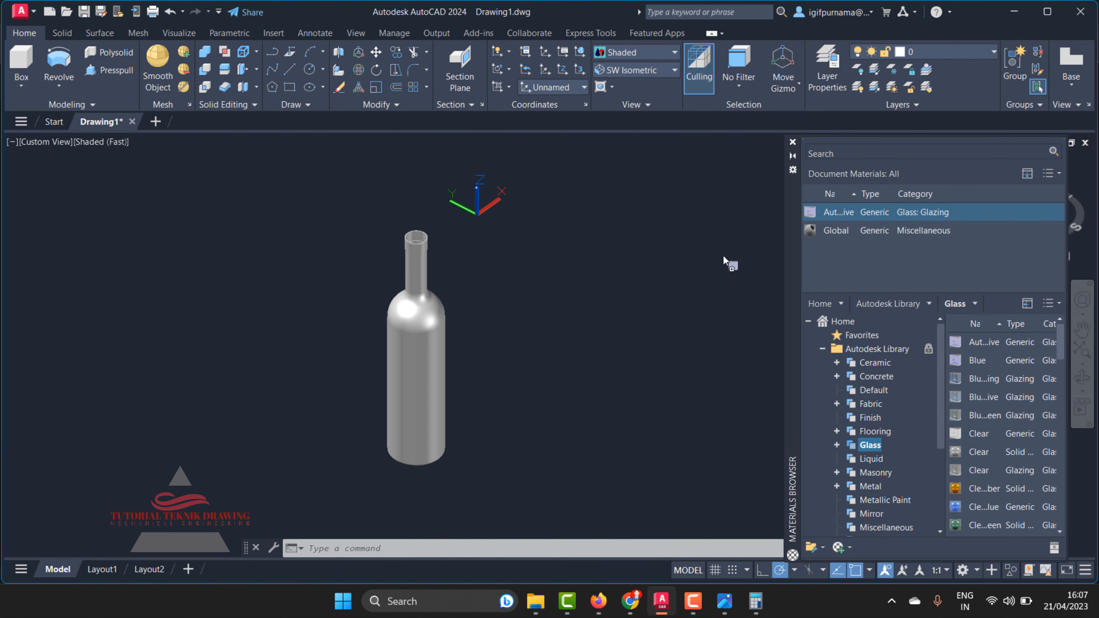
drag(428, 332, 419, 331)
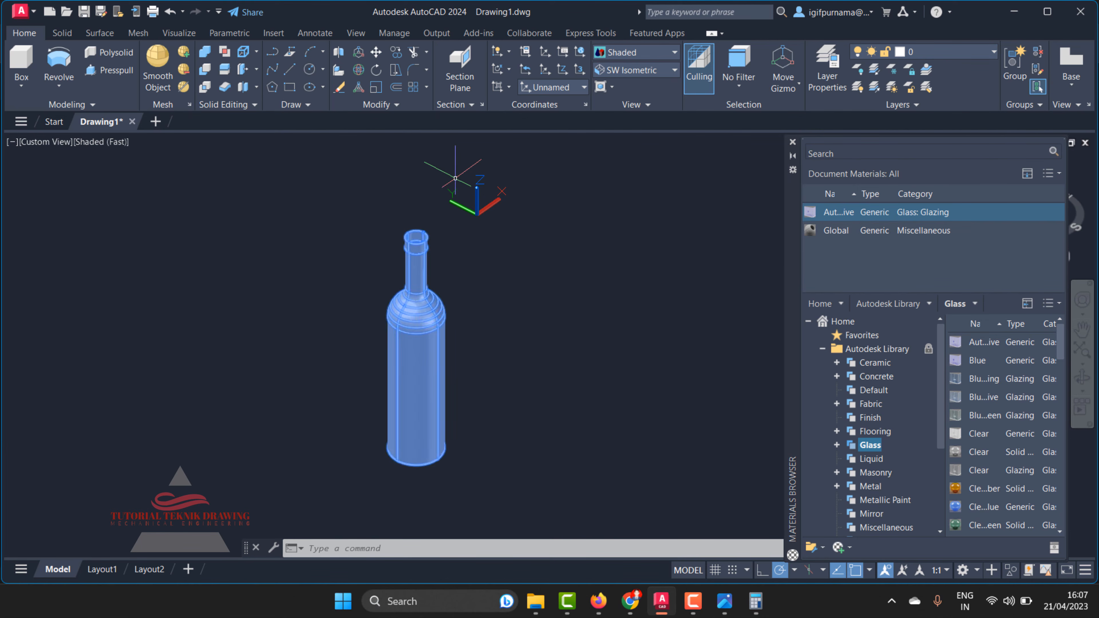
Apply the Realistic visual style to the viewport and inspect the bottle's glass appearance.
click(621, 56)
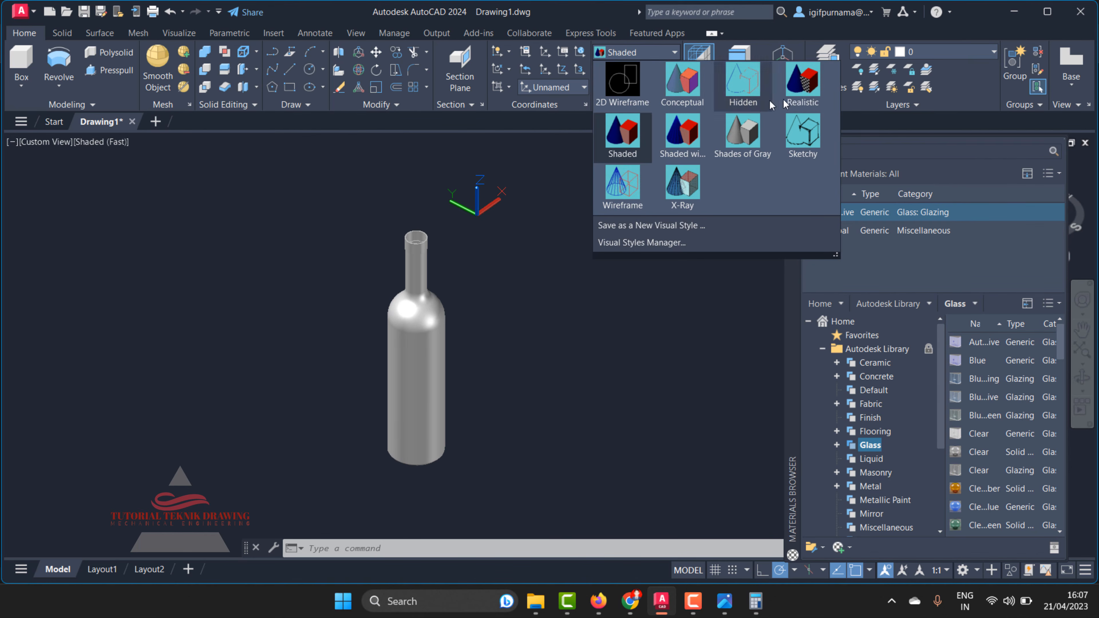
click(807, 84)
scroll(351, 344, up, 3)
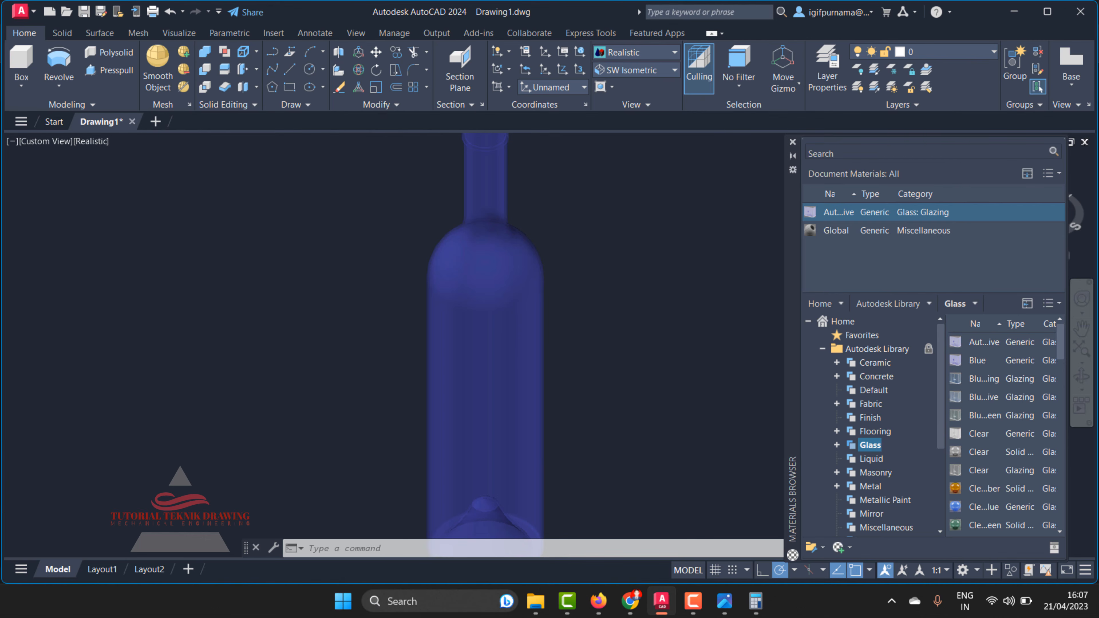
scroll(561, 296, down, 2)
scroll(506, 406, up, 3)
scroll(541, 361, down, 2)
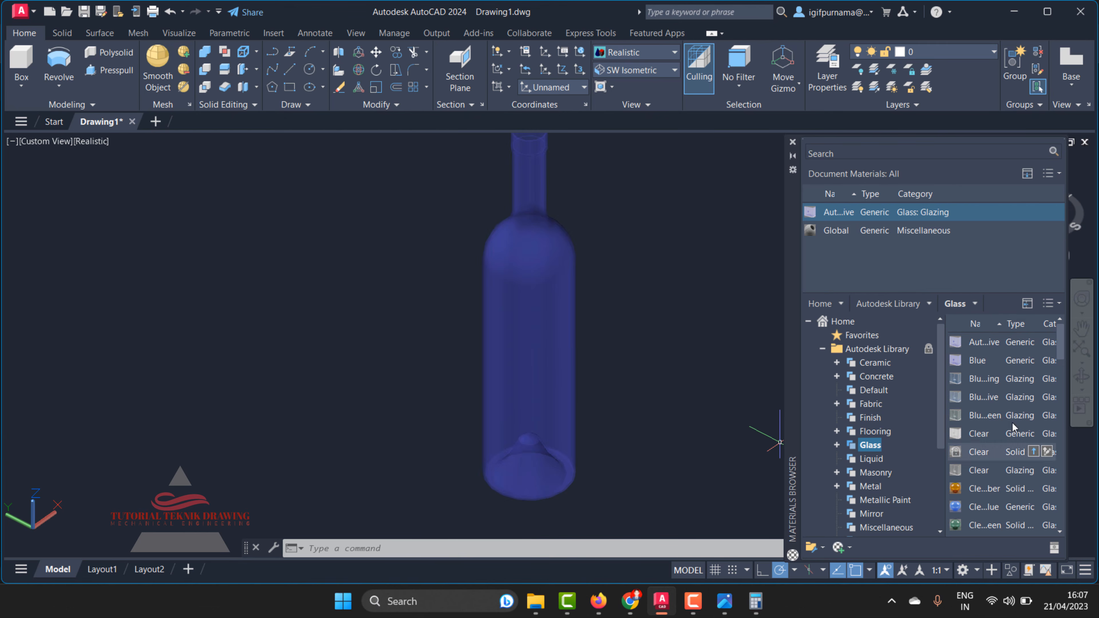
Add the Blue glazing material to the document and apply it to the bottle.
click(1034, 362)
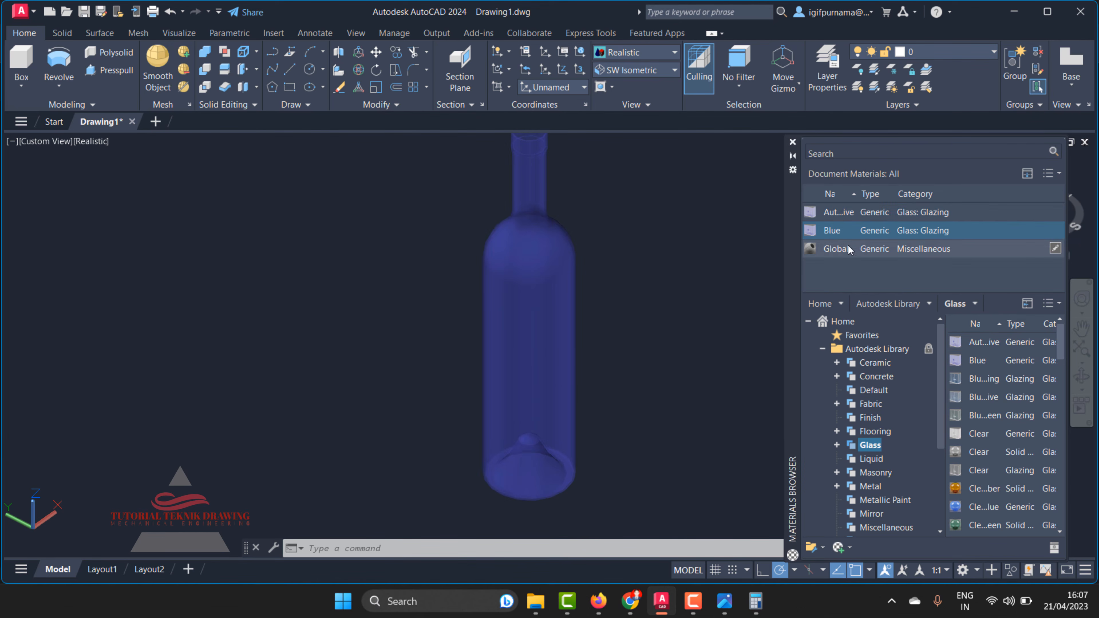
drag(560, 329, 560, 329)
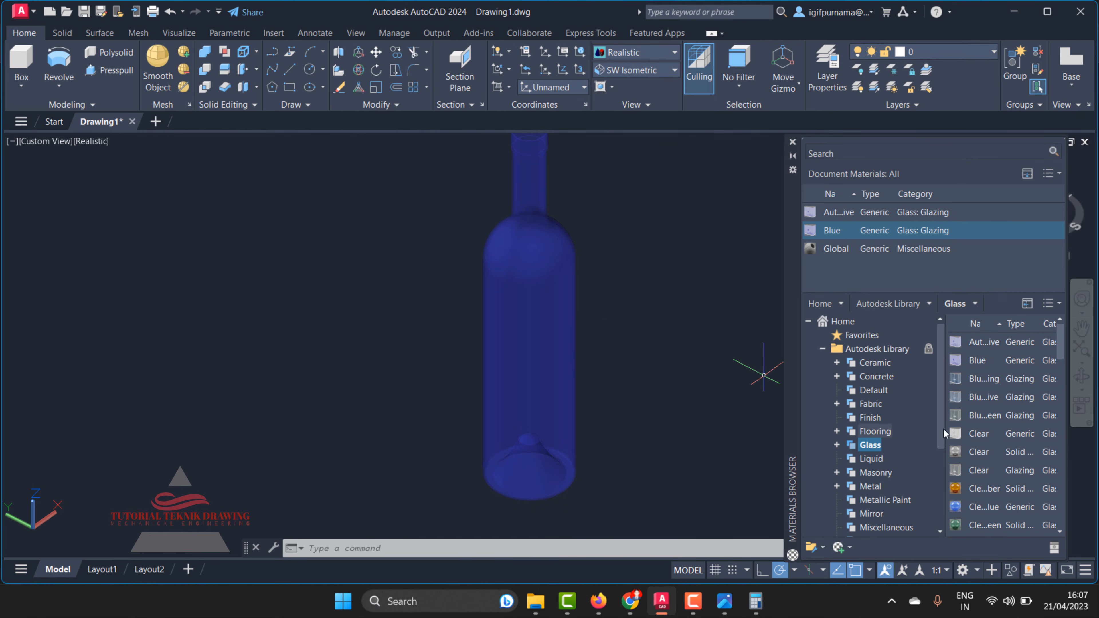
Add the Clear solid glass material to the document and apply it to the bottle.
scroll(997, 432, down, 2)
scroll(997, 453, up, 2)
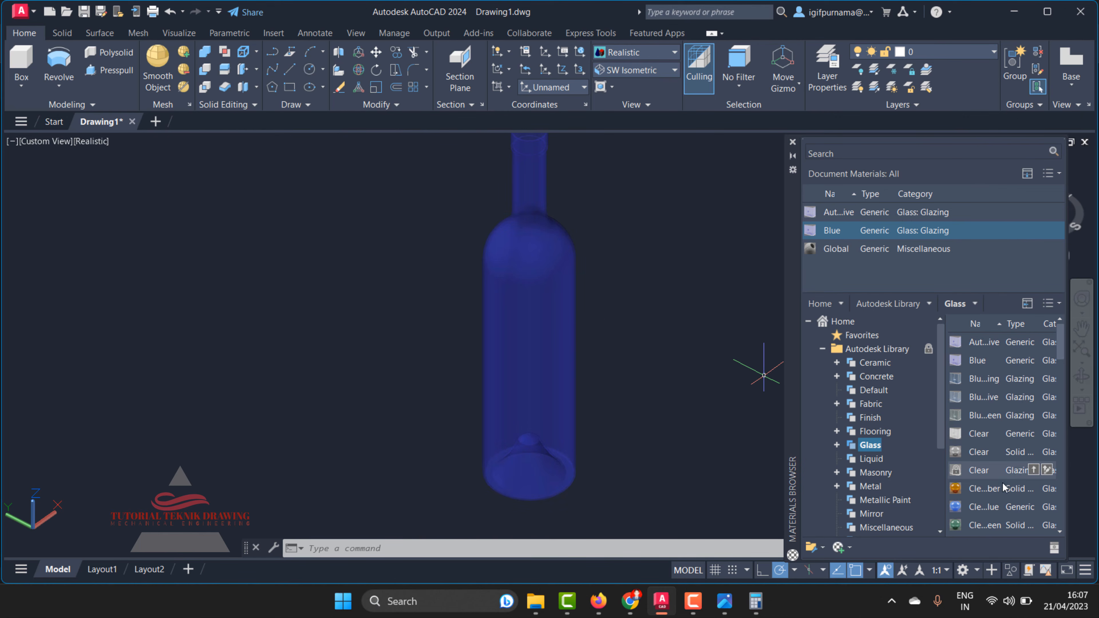
click(1034, 451)
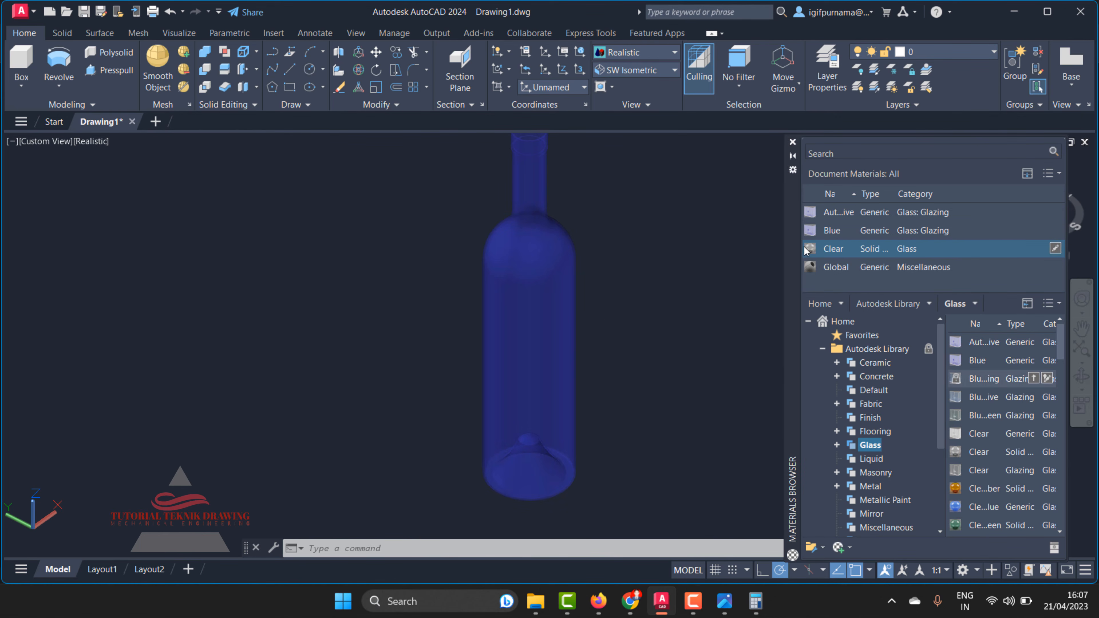
drag(809, 249, 735, 322)
drag(554, 352, 556, 355)
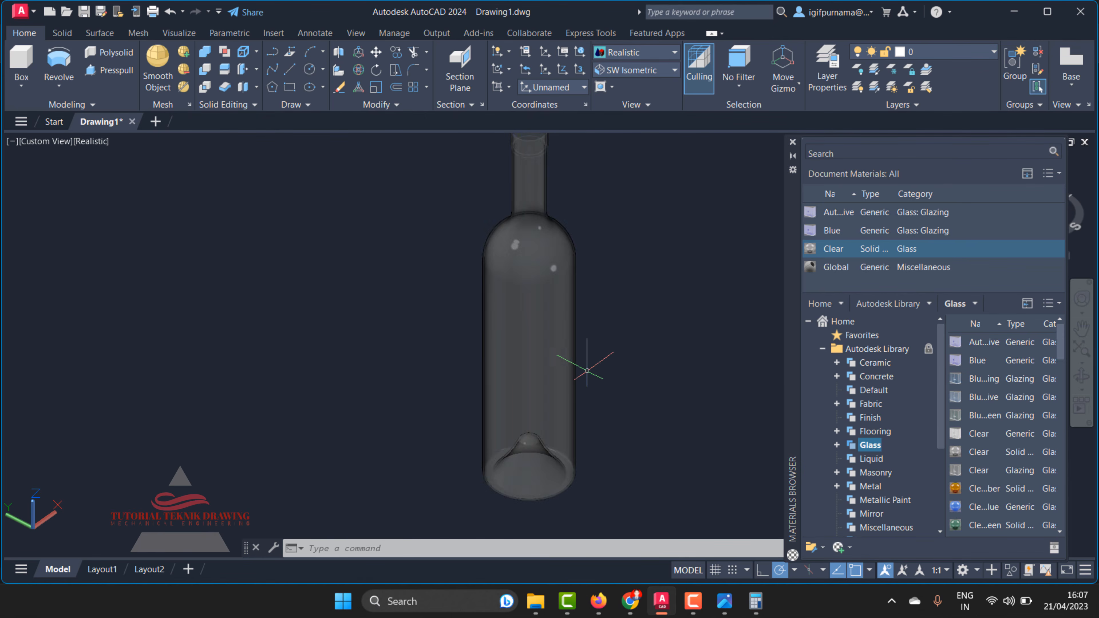
scroll(562, 359, up, 2)
scroll(443, 446, down, 5)
scroll(446, 448, up, 2)
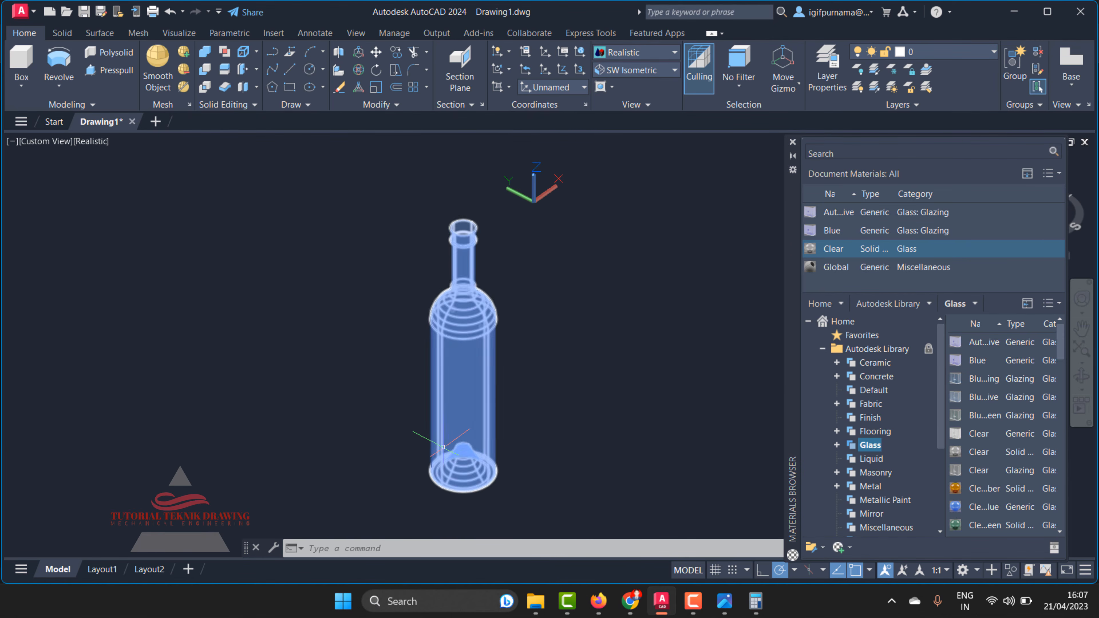
scroll(465, 379, up, 2)
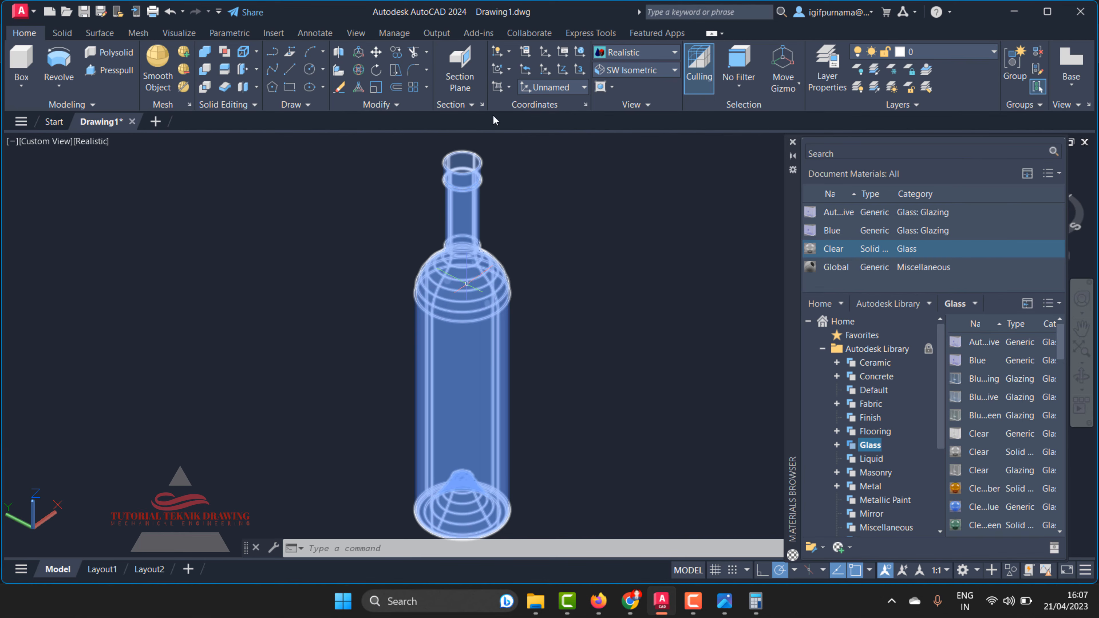
Turn on the sun light, open the render exposure settings and switch on the render environment.
click(535, 33)
click(436, 33)
click(394, 32)
click(356, 33)
click(301, 32)
click(274, 33)
click(228, 32)
click(179, 33)
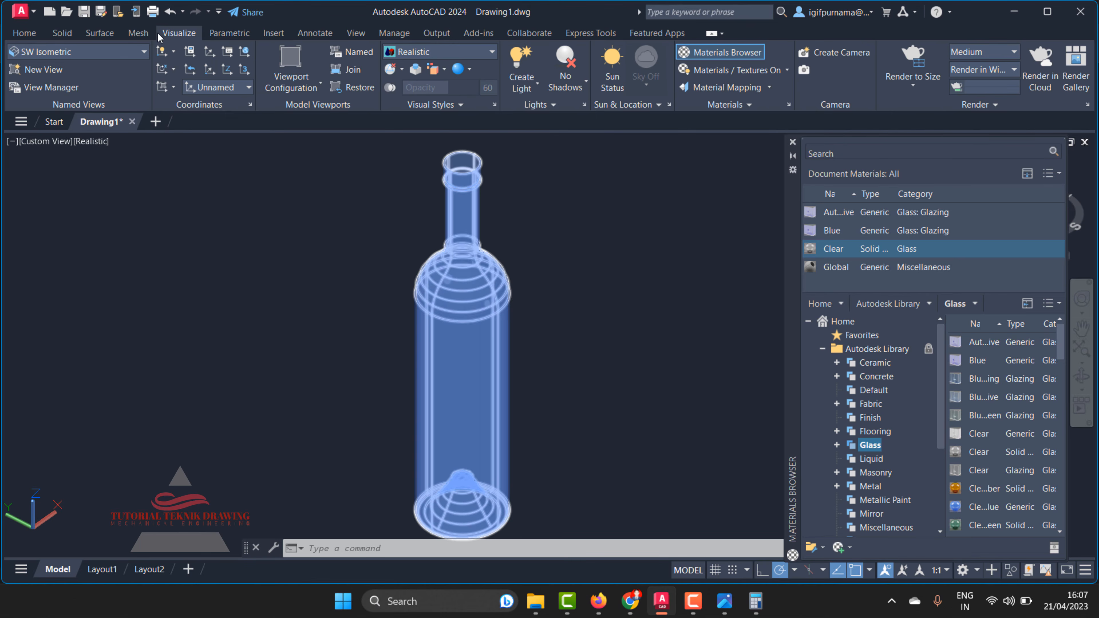
click(612, 74)
click(566, 297)
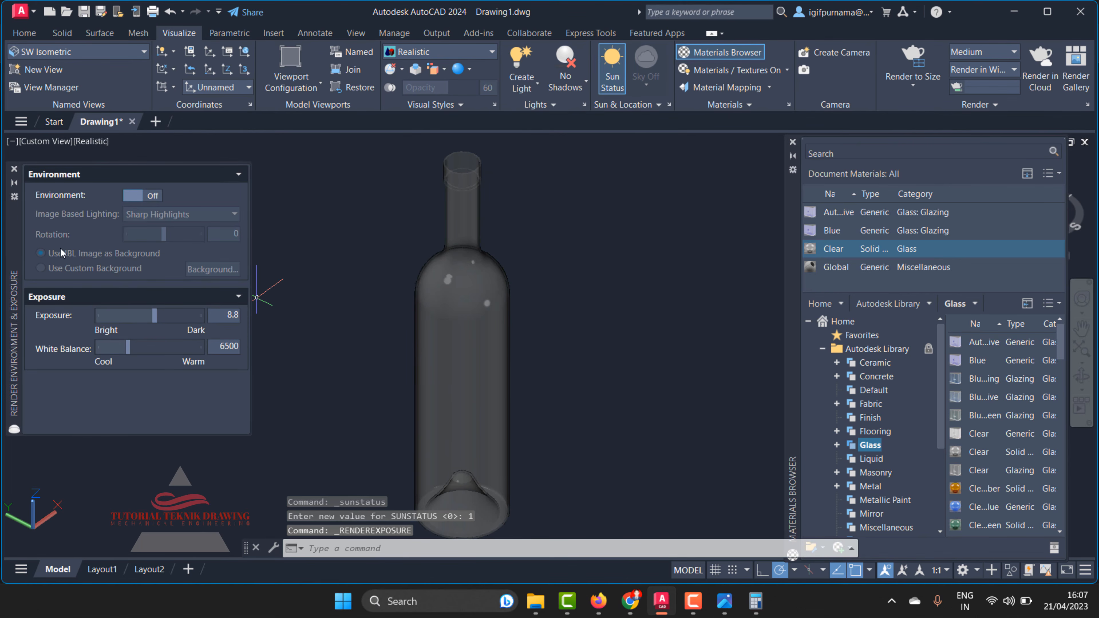
click(144, 197)
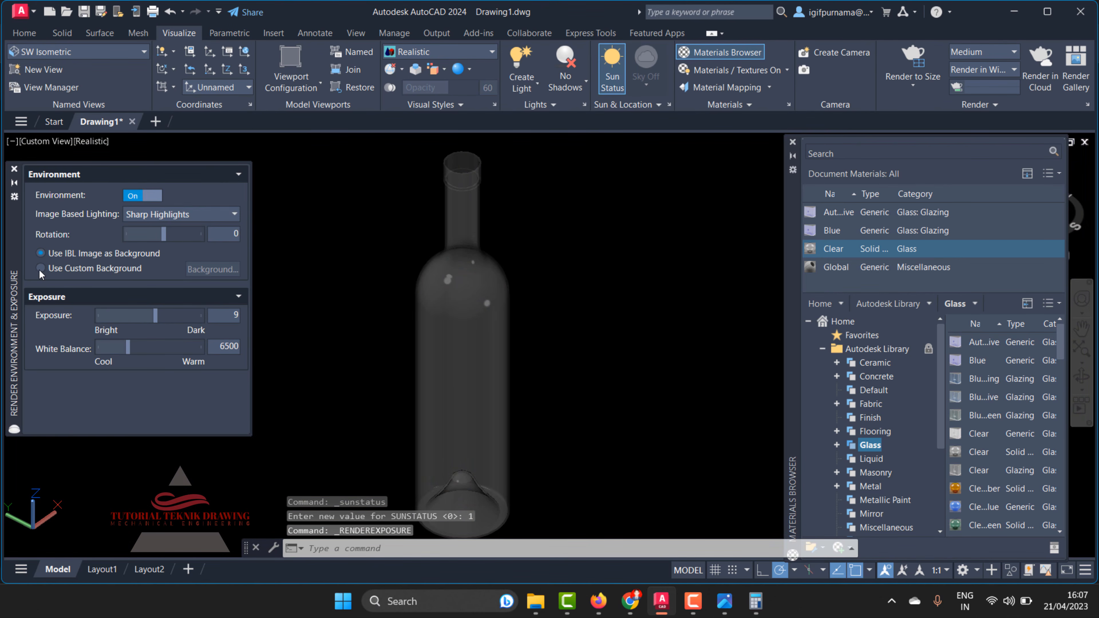
Render the bottle to size in a render window and inspect the image up close and as a whole.
click(921, 87)
click(960, 225)
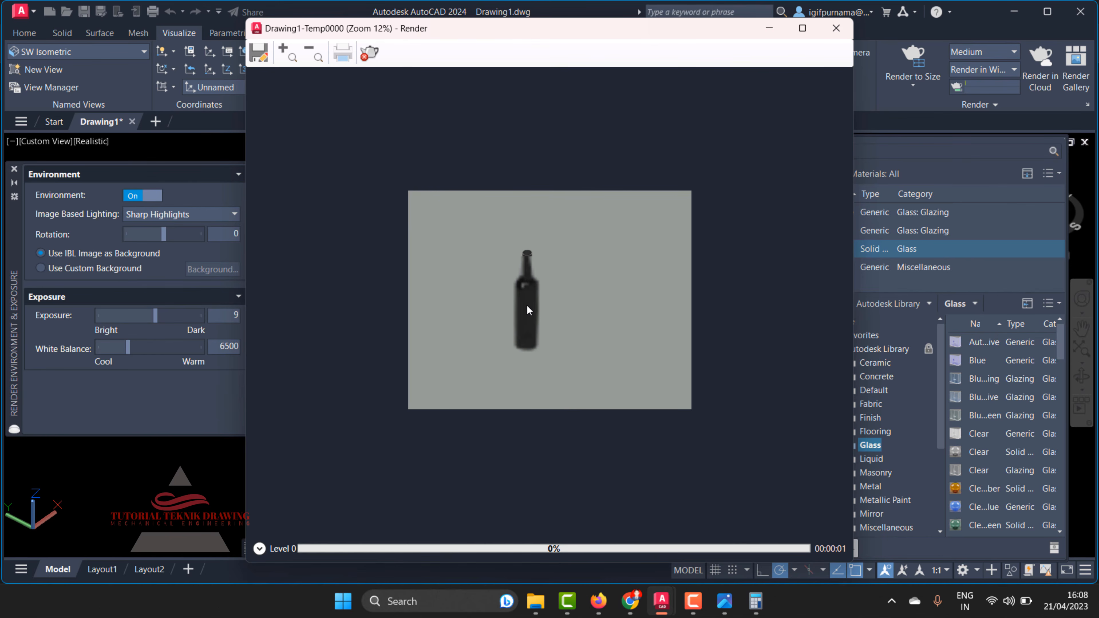
scroll(522, 300, up, 3)
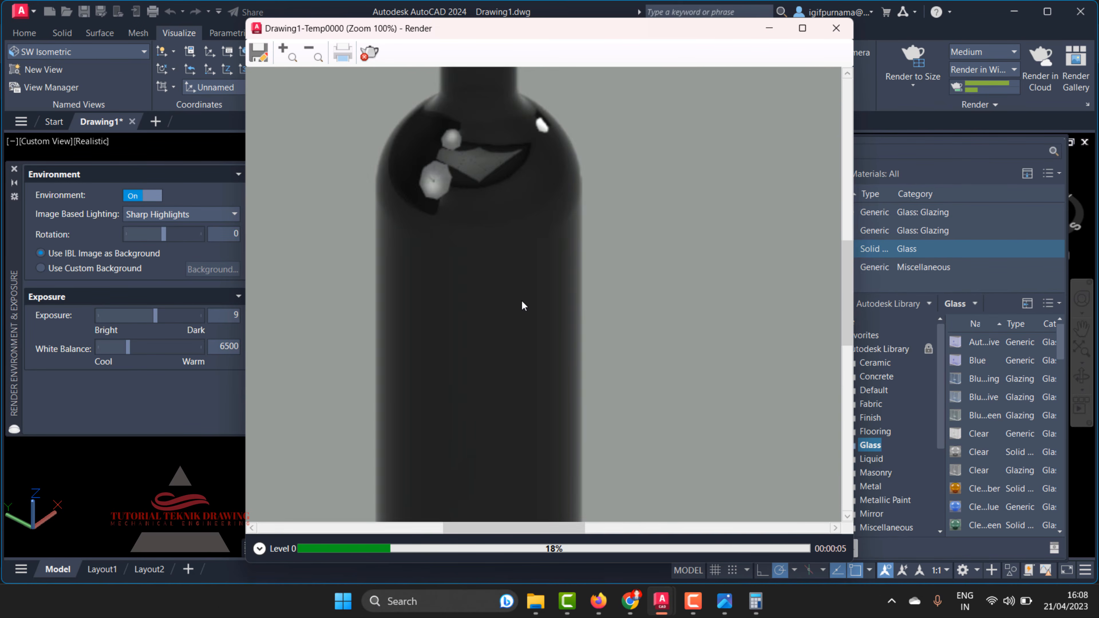
scroll(521, 305, down, 1)
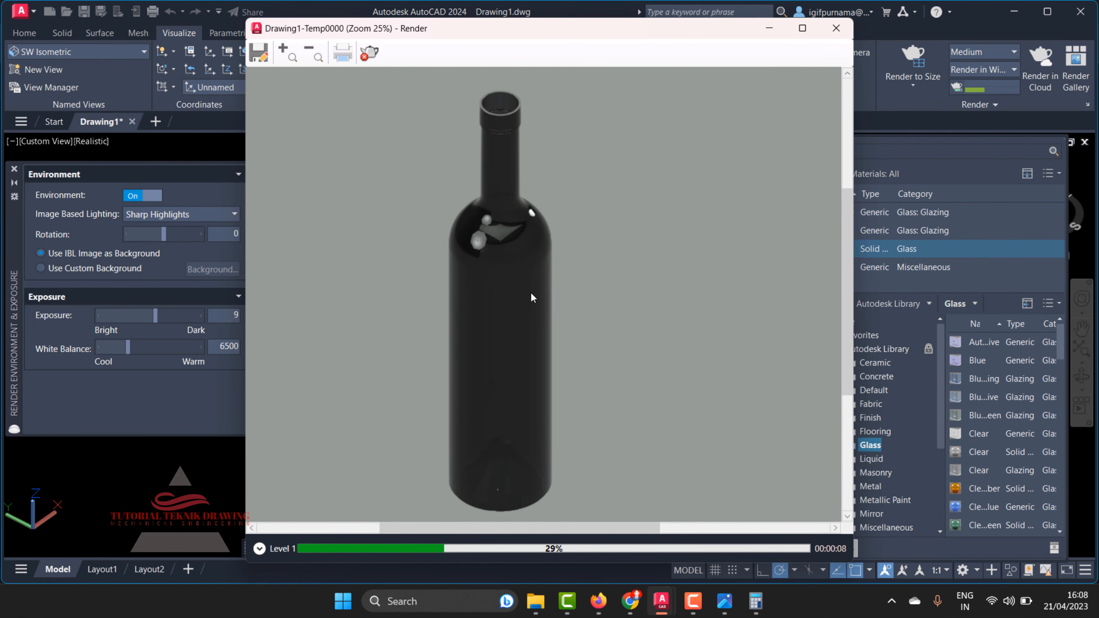
scroll(531, 294, down, 1)
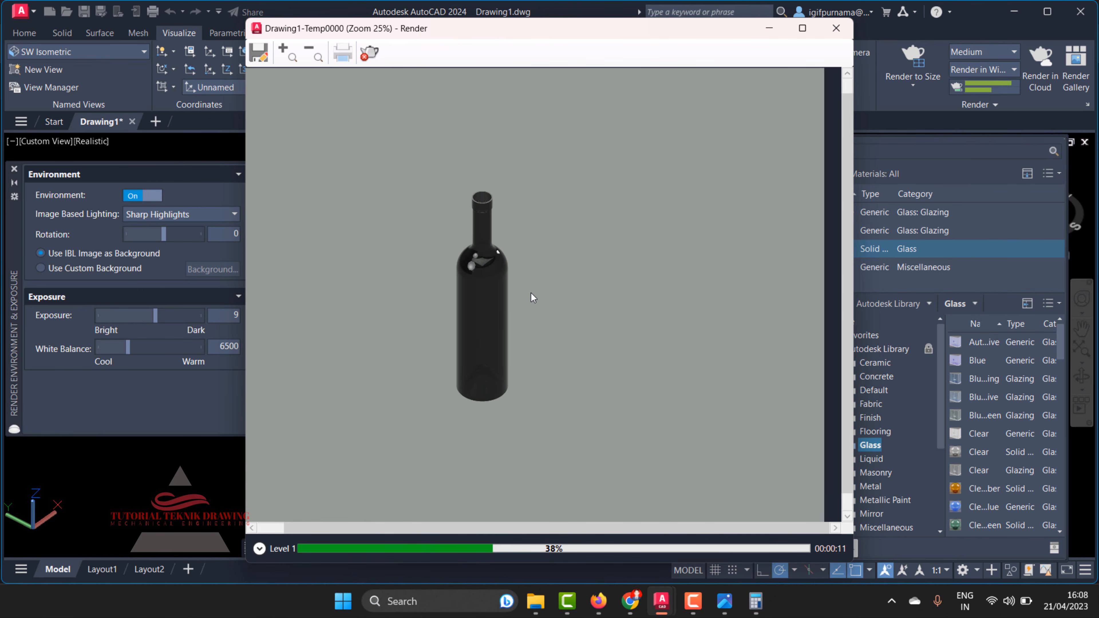